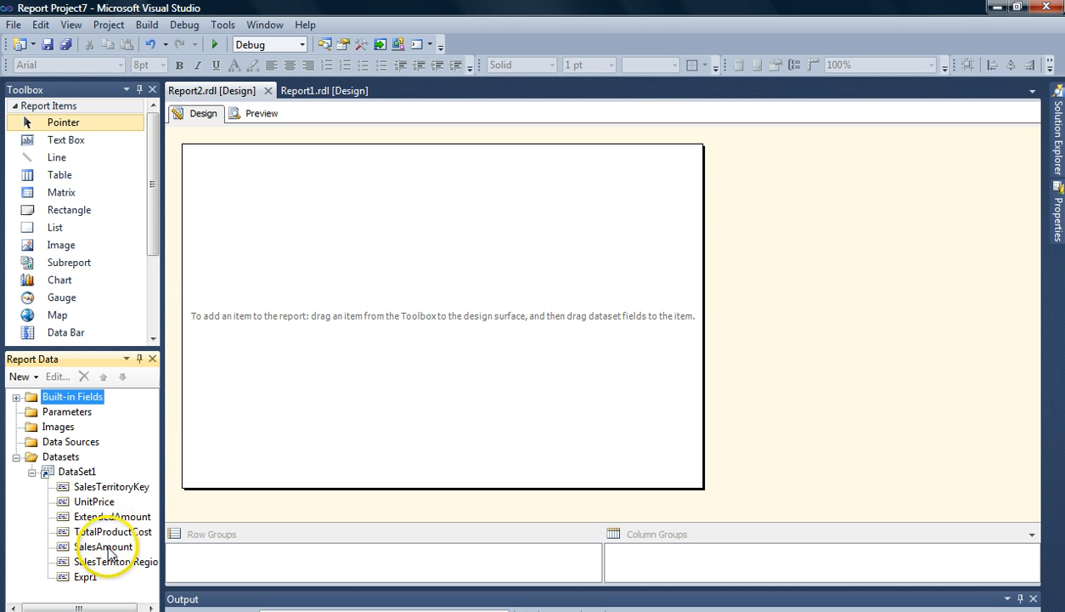
# - Insert a chart onto the report body and choose the basic Column chart type
pyautogui.click(55, 284)
pyautogui.moveTo(55, 284); pyautogui.dragTo(287, 316)
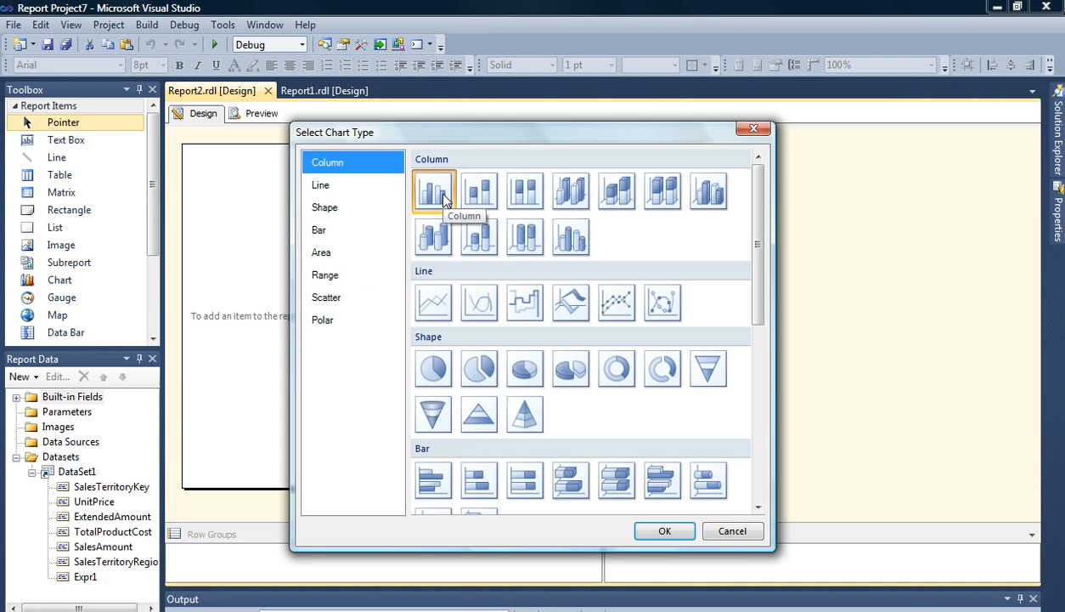
pyautogui.click(433, 170)
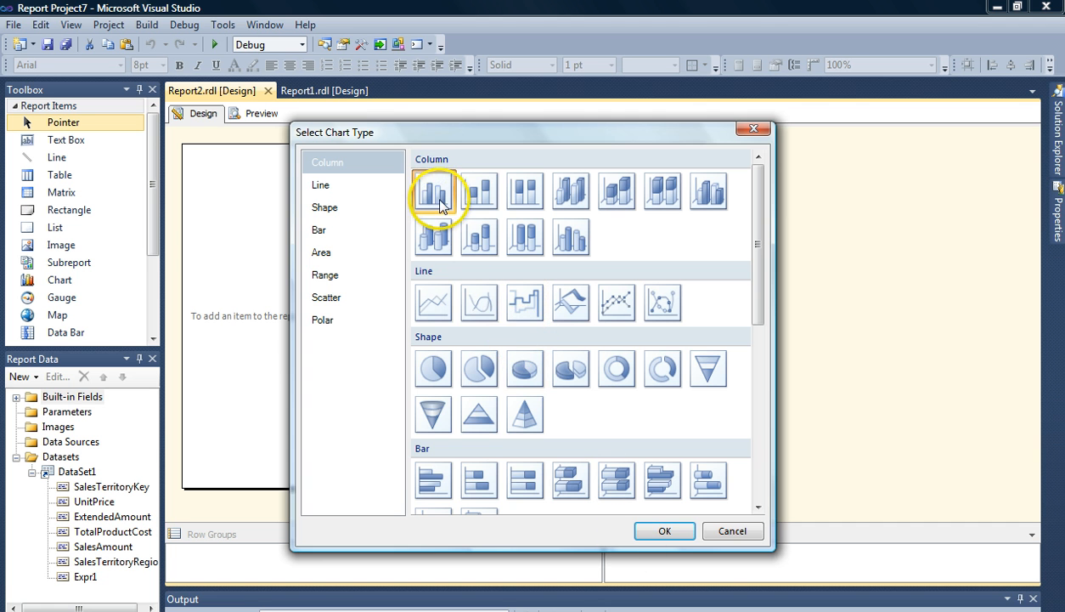
pyautogui.doubleClick(435, 193)
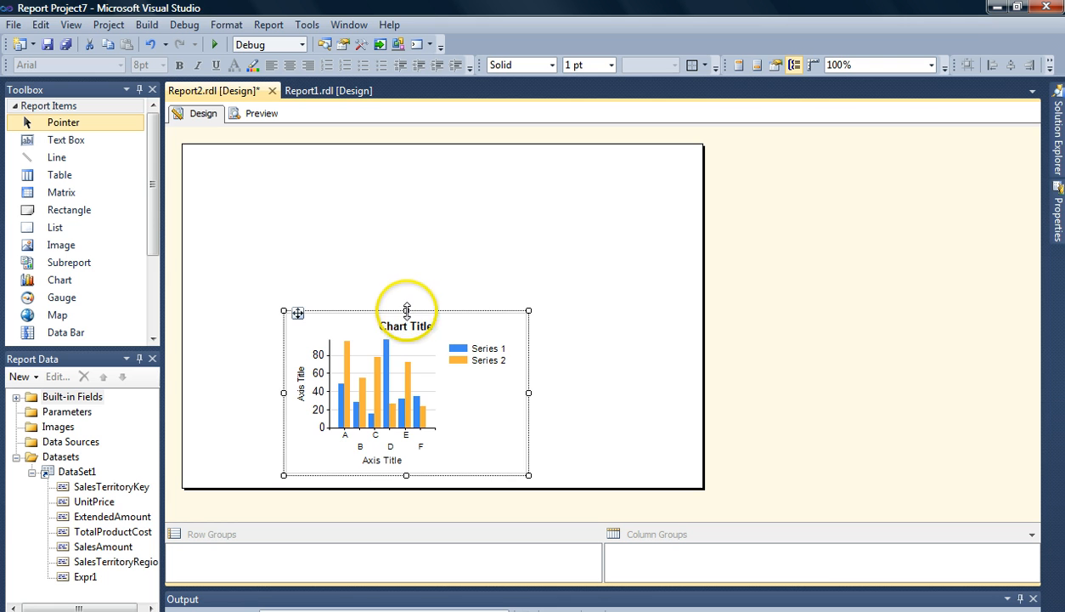
# - Resize the chart so it fills the width and height of the report body
pyautogui.moveTo(407, 308); pyautogui.dragTo(405, 157)
pyautogui.moveTo(287, 316); pyautogui.dragTo(181, 316)
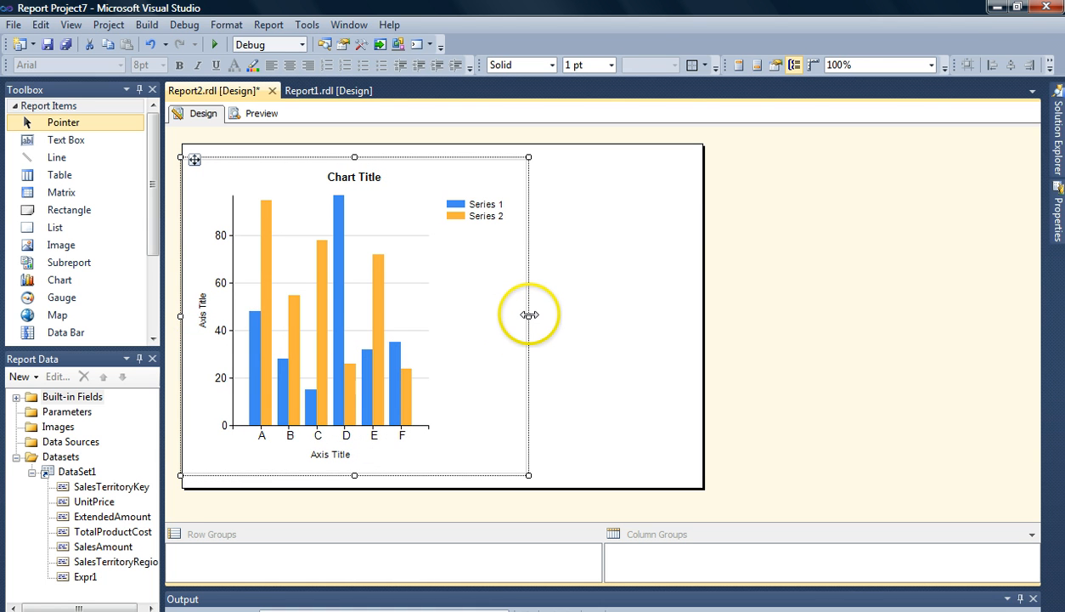
pyautogui.moveTo(529, 316); pyautogui.dragTo(701, 315)
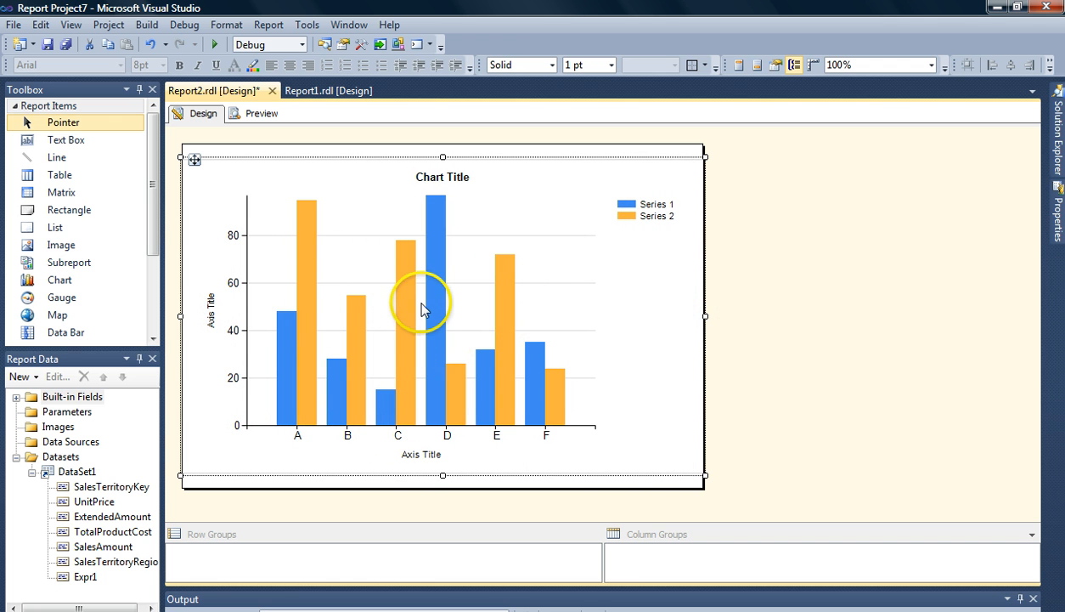
# - Preview the report and return to the design view
pyautogui.click(261, 114)
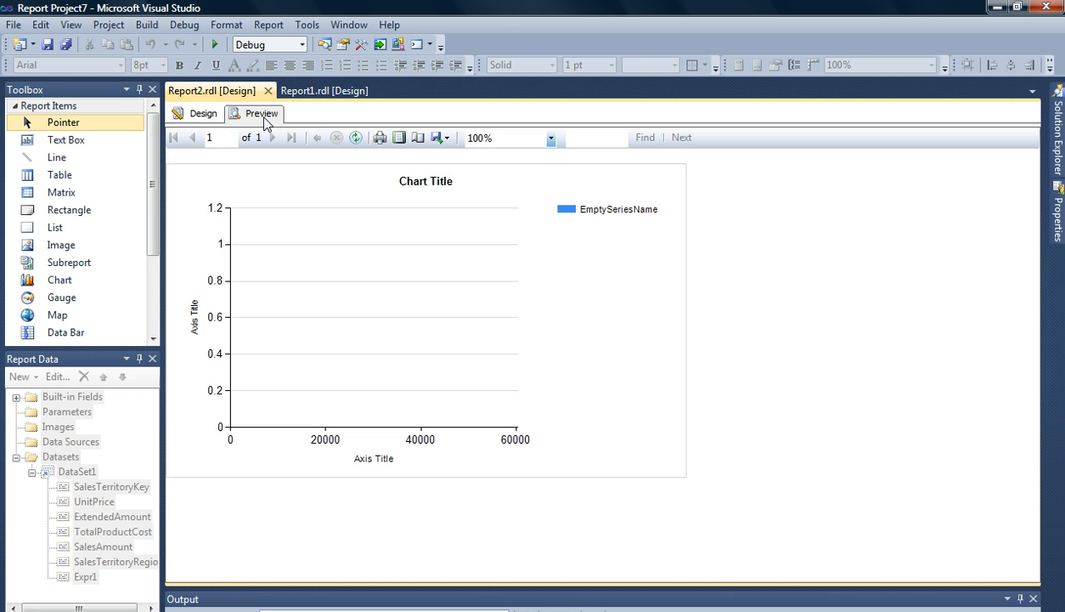
pyautogui.click(197, 116)
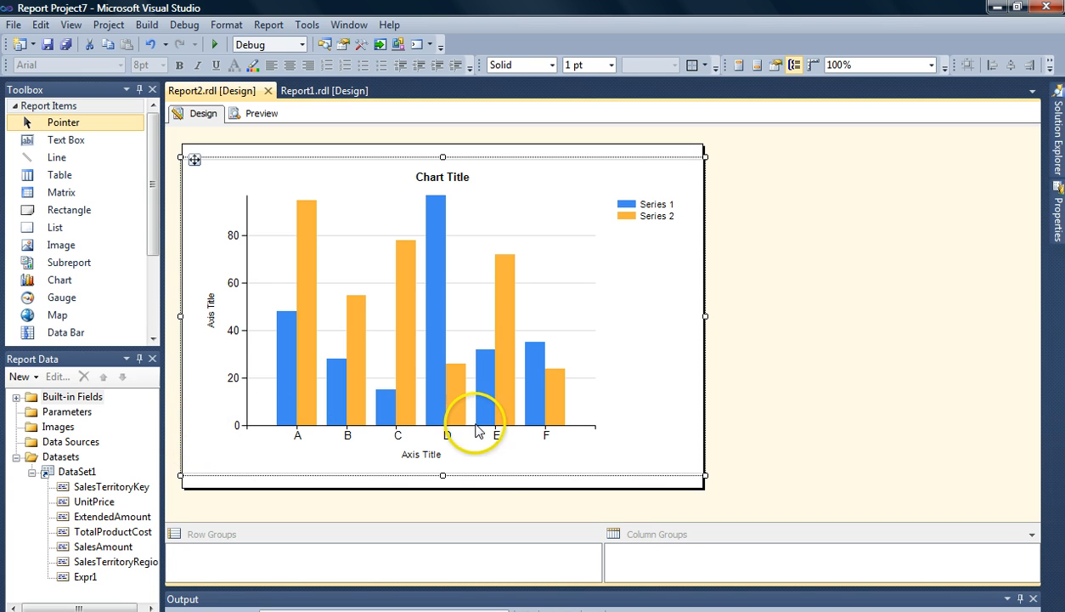
# - Add SalesTerritoryRegion as the chart's category group
pyautogui.click(576, 391)
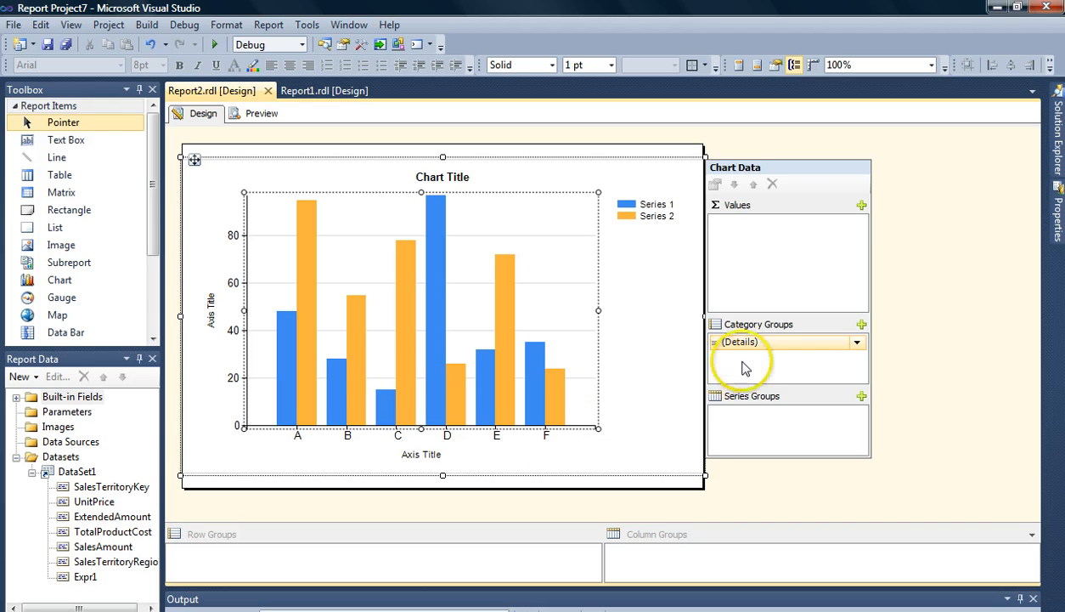
pyautogui.click(862, 325)
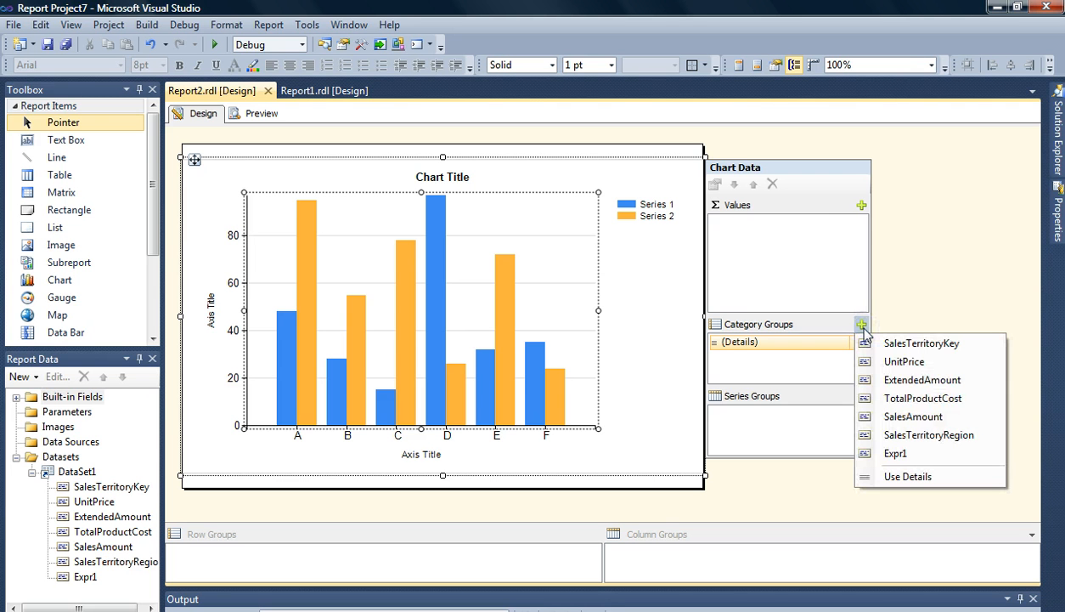
pyautogui.click(918, 434)
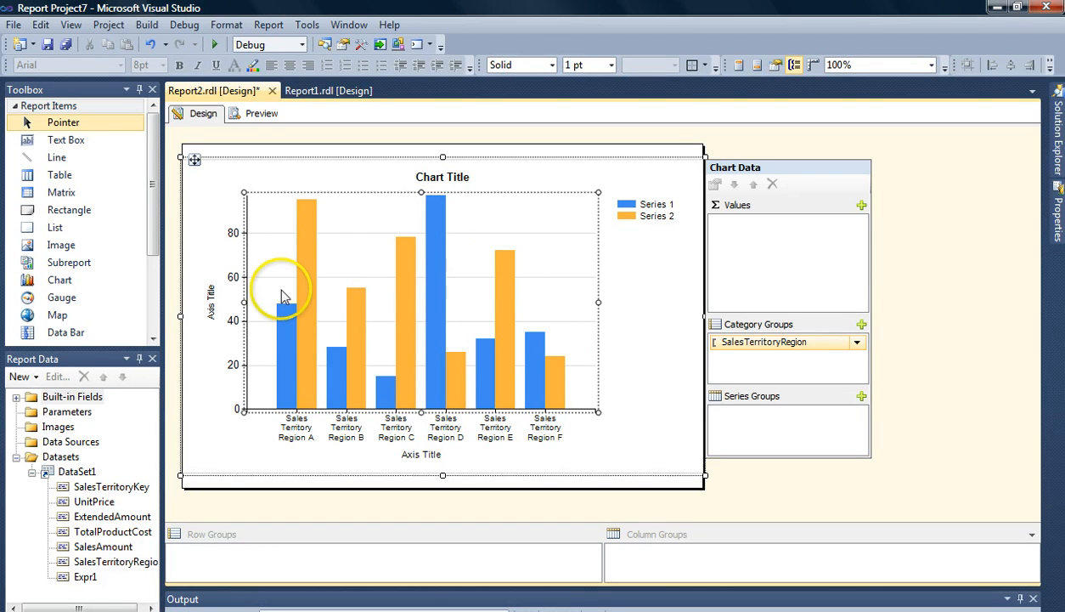
# - Add UnitPrice and SalesAmount as the chart's data values
pyautogui.click(862, 206)
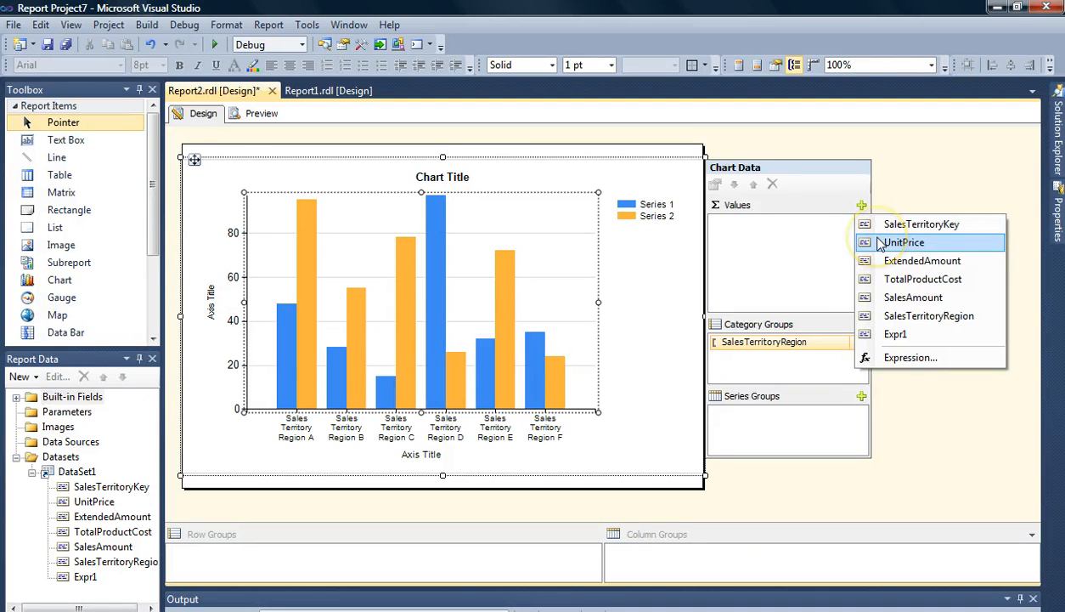
pyautogui.click(880, 243)
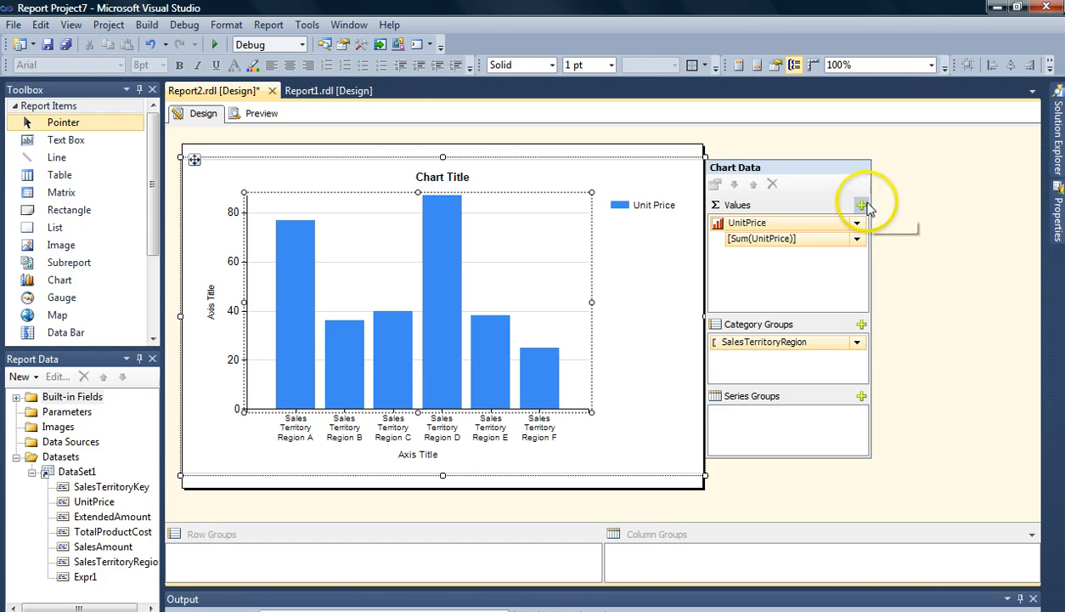
pyautogui.click(863, 205)
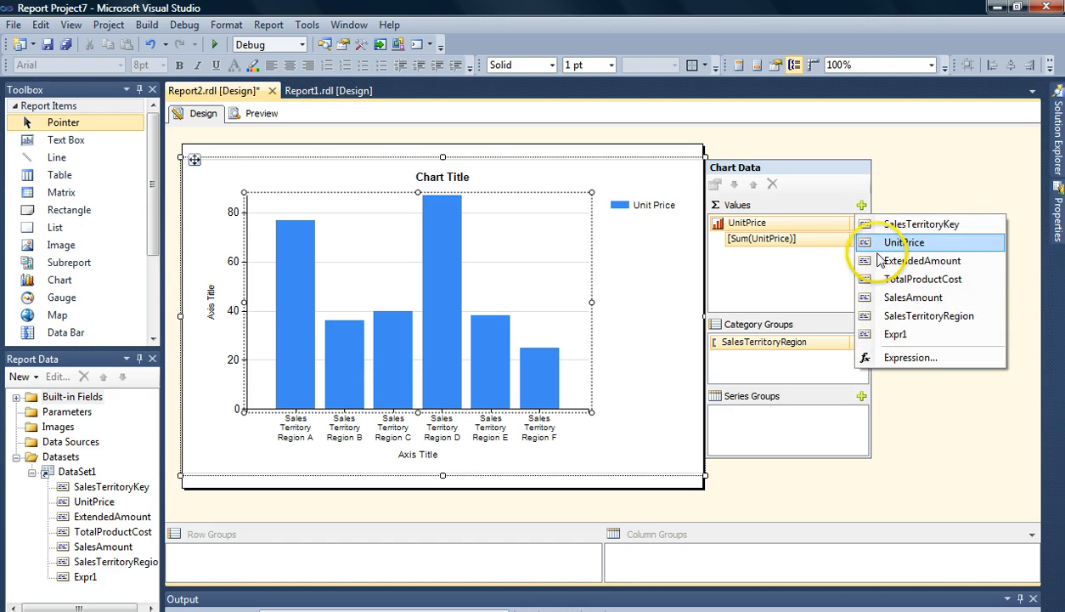
pyautogui.click(888, 300)
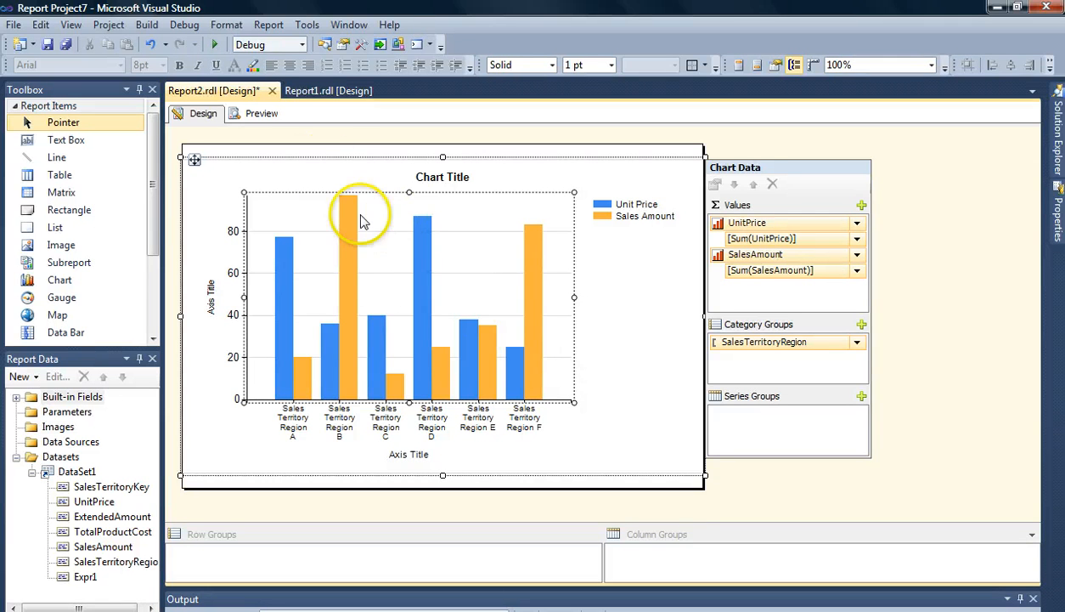
# - Preview the report twice to inspect the chart, returning to the design view each time
pyautogui.click(263, 114)
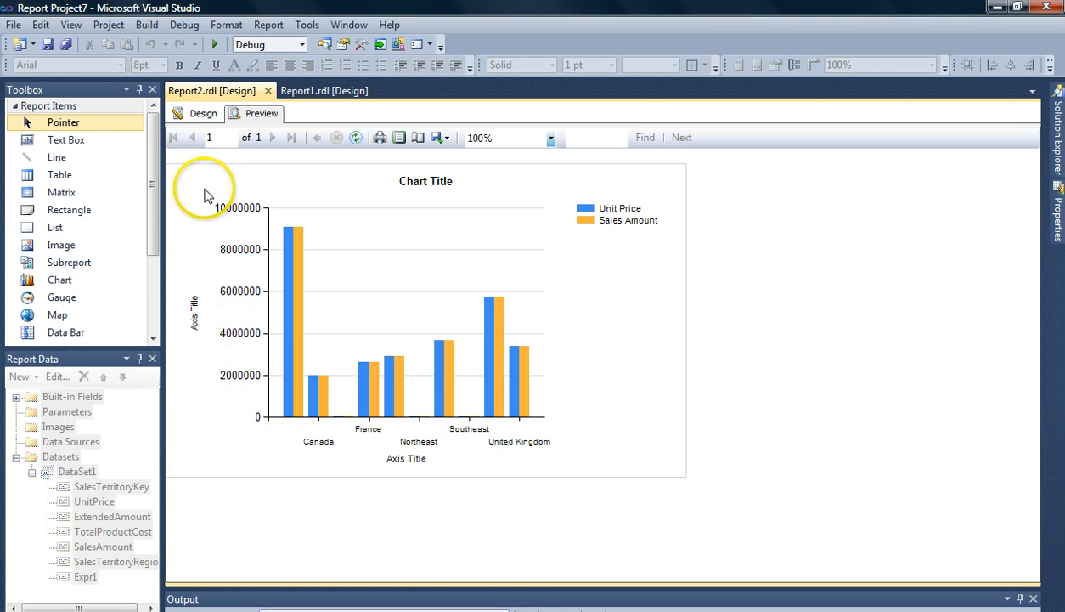
pyautogui.click(203, 115)
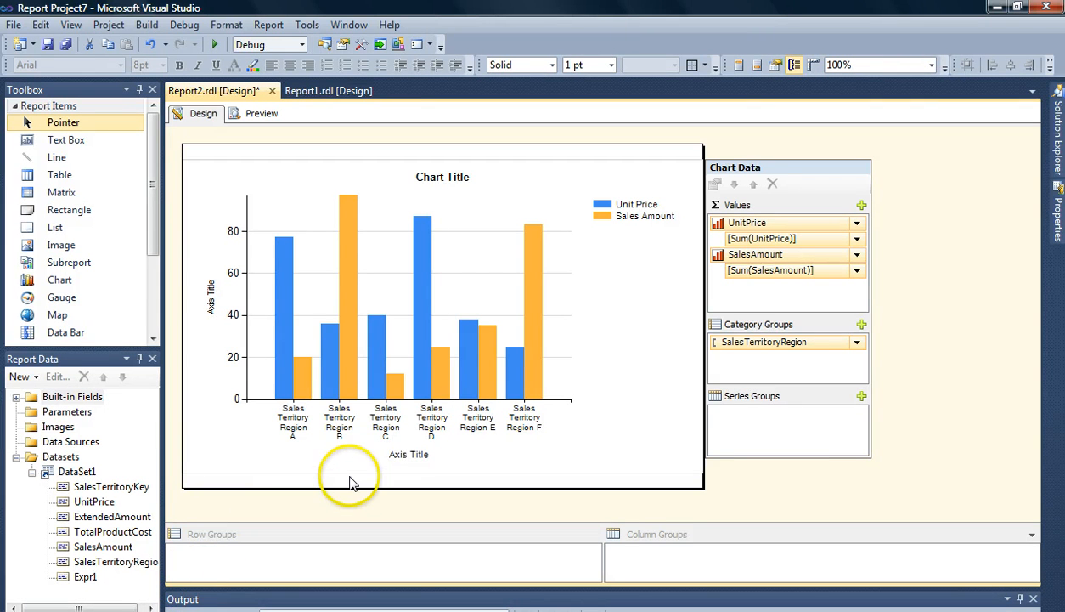
pyautogui.click(414, 430)
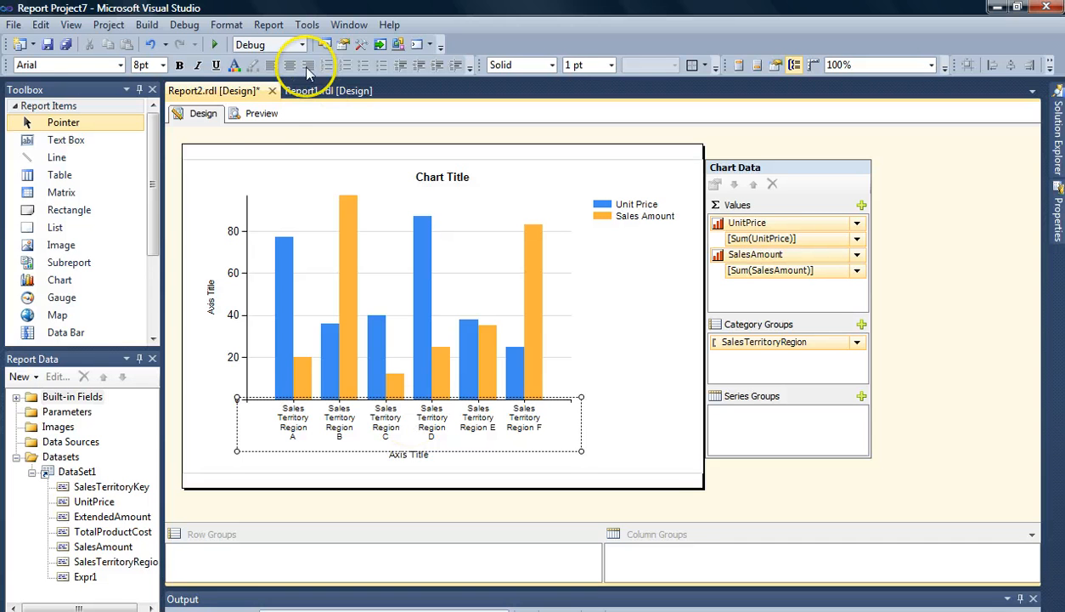
pyautogui.click(262, 114)
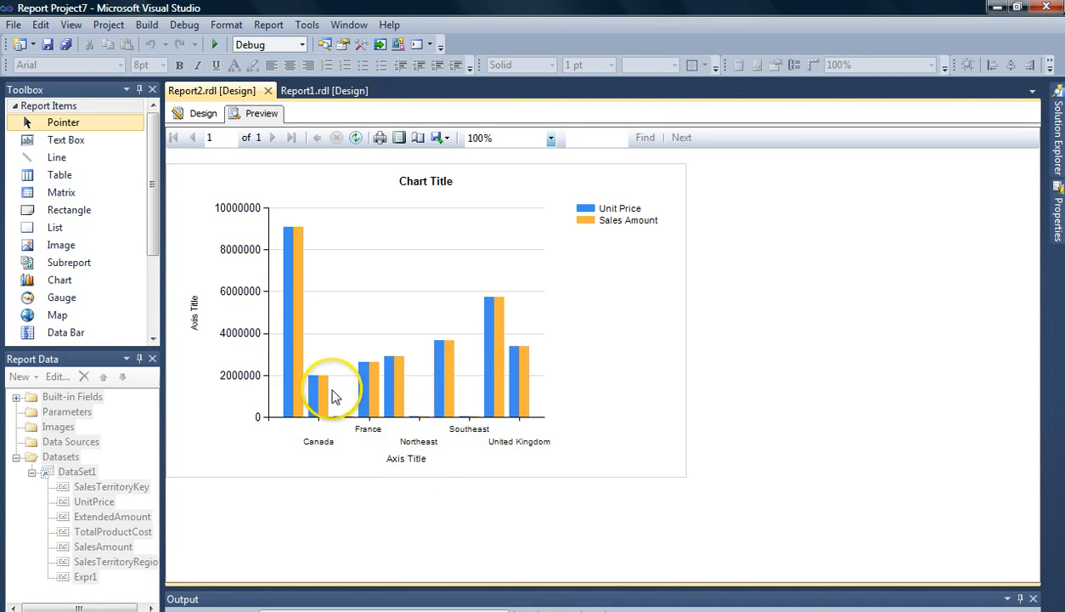
pyautogui.click(200, 114)
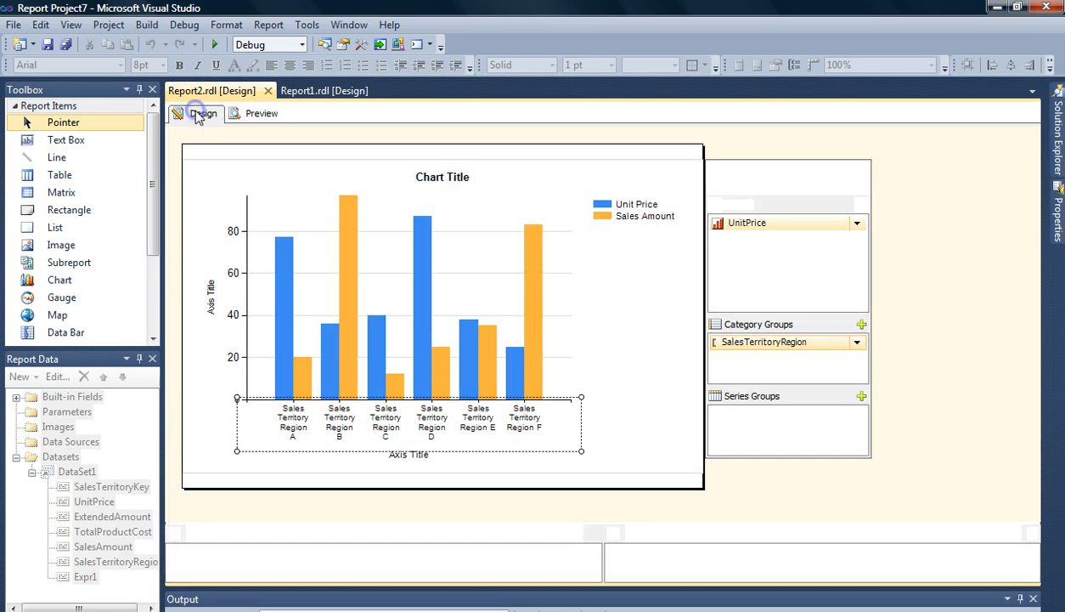
# - Set the horizontal axis interval to 1 in the Horizontal Axis Properties
pyautogui.rightClick(357, 437)
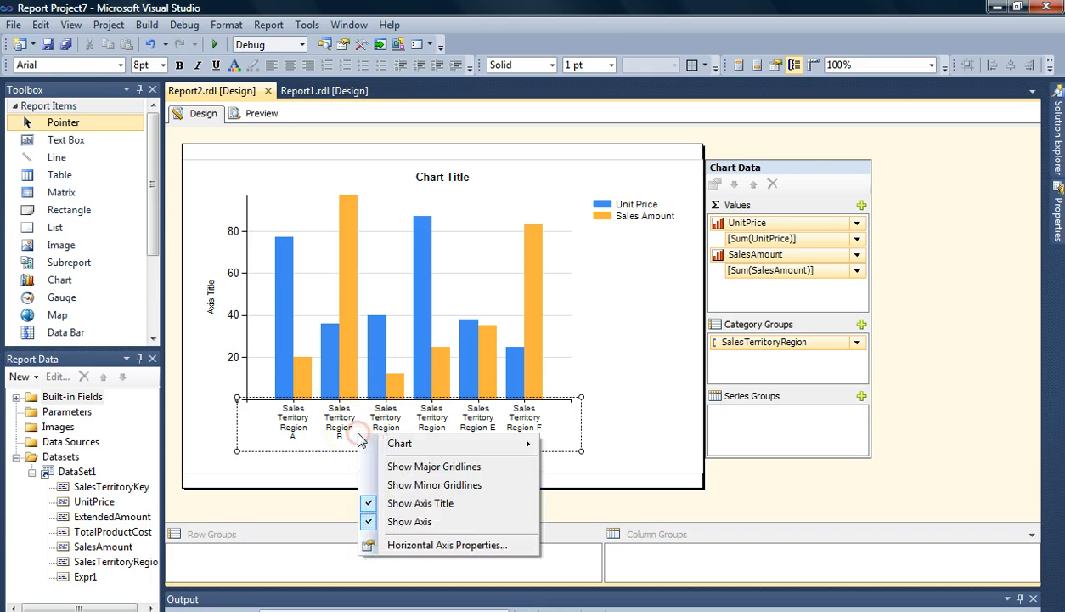
pyautogui.click(424, 544)
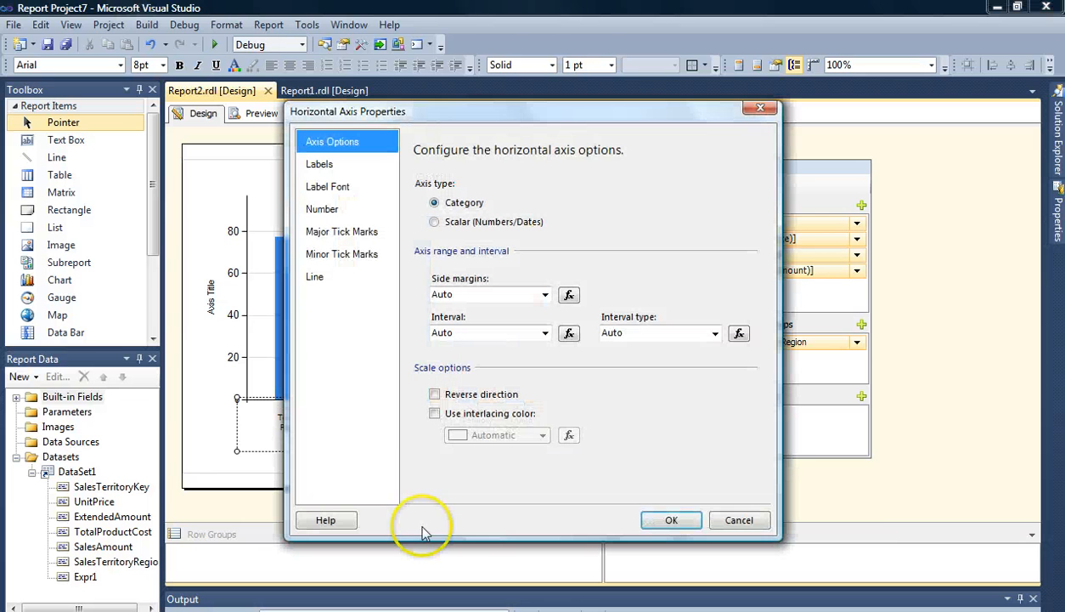
pyautogui.click(364, 150)
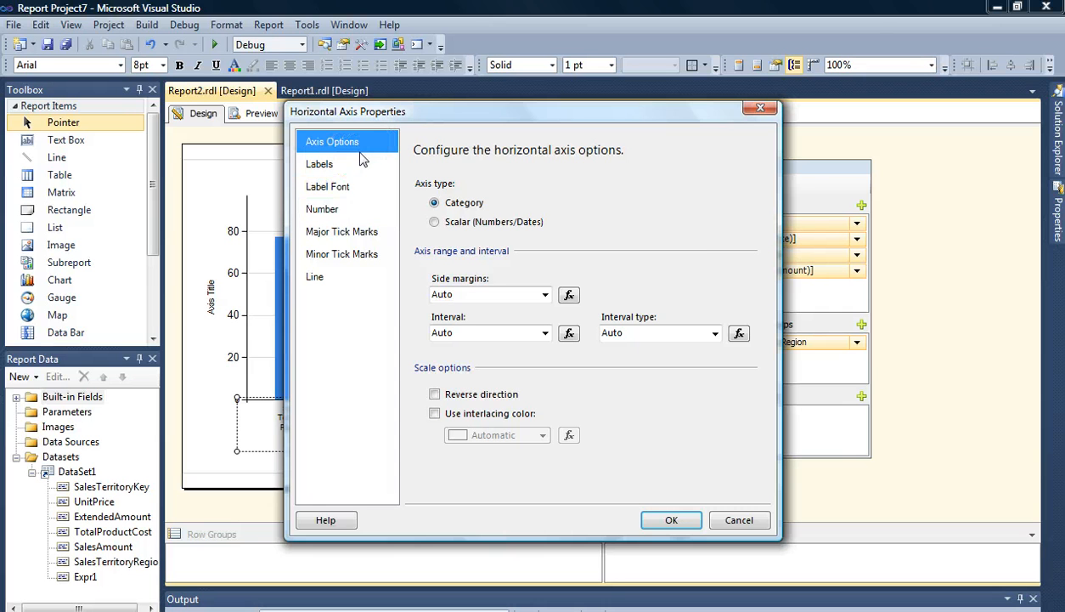
pyautogui.doubleClick(434, 331)
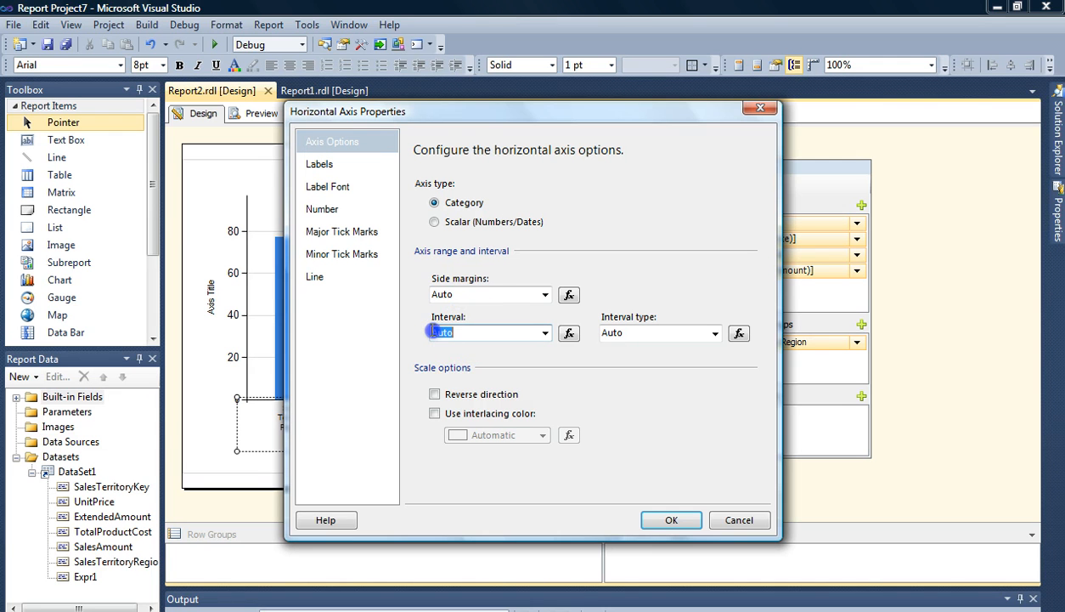
pyautogui.write('1')
pyautogui.click(665, 521)
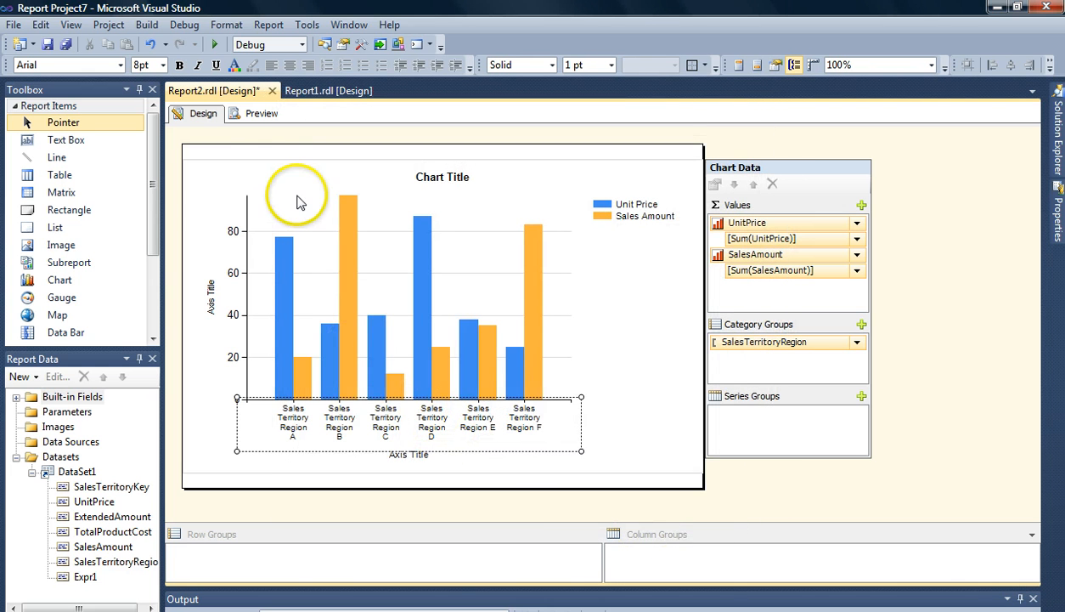
# - Preview the report to check the horizontal axis labels, then return to design view
pyautogui.click(255, 113)
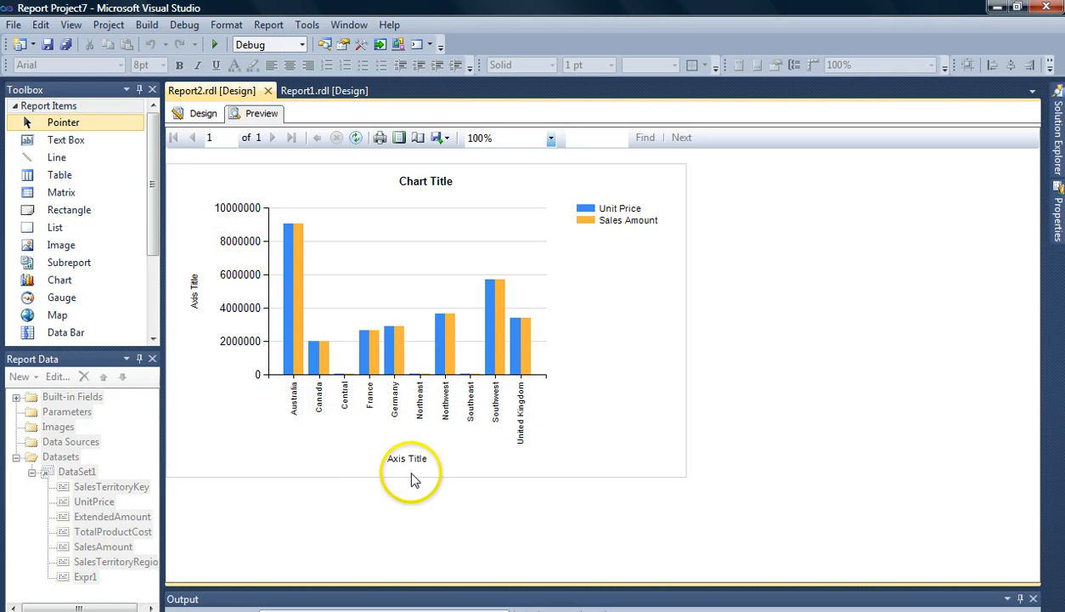
pyautogui.click(182, 114)
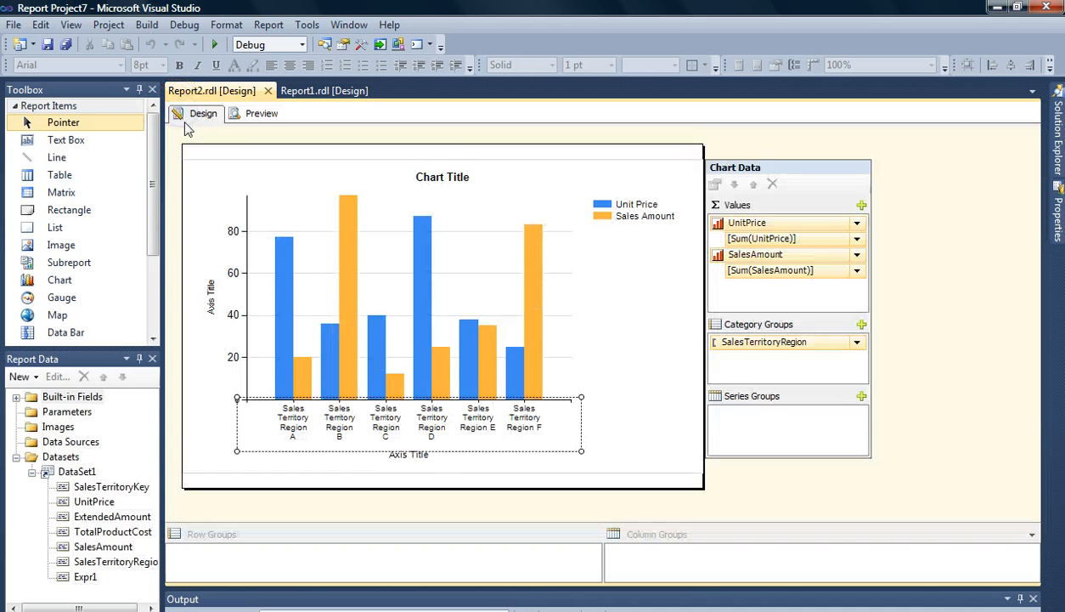
# - Rename the horizontal axis title to SALES REGION
pyautogui.click(418, 457)
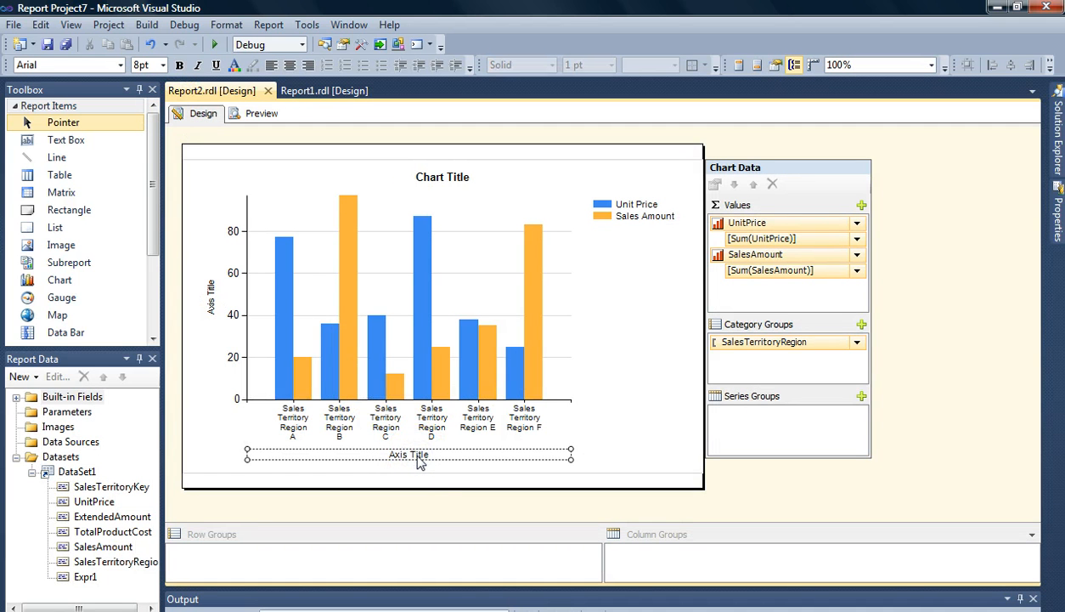
pyautogui.click(418, 458)
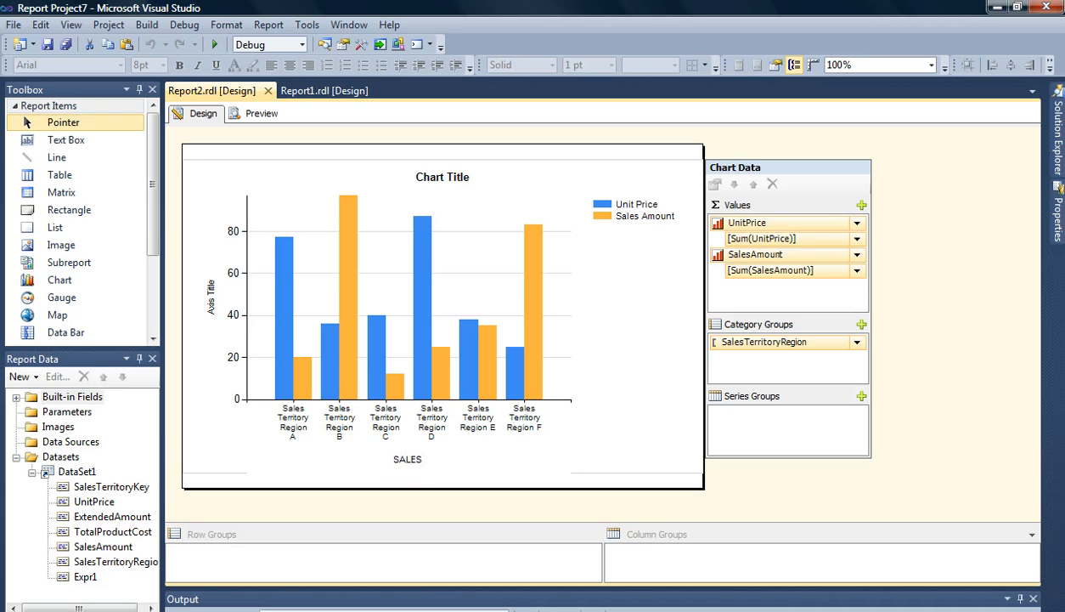
pyautogui.write('GION')
pyautogui.click(323, 389)
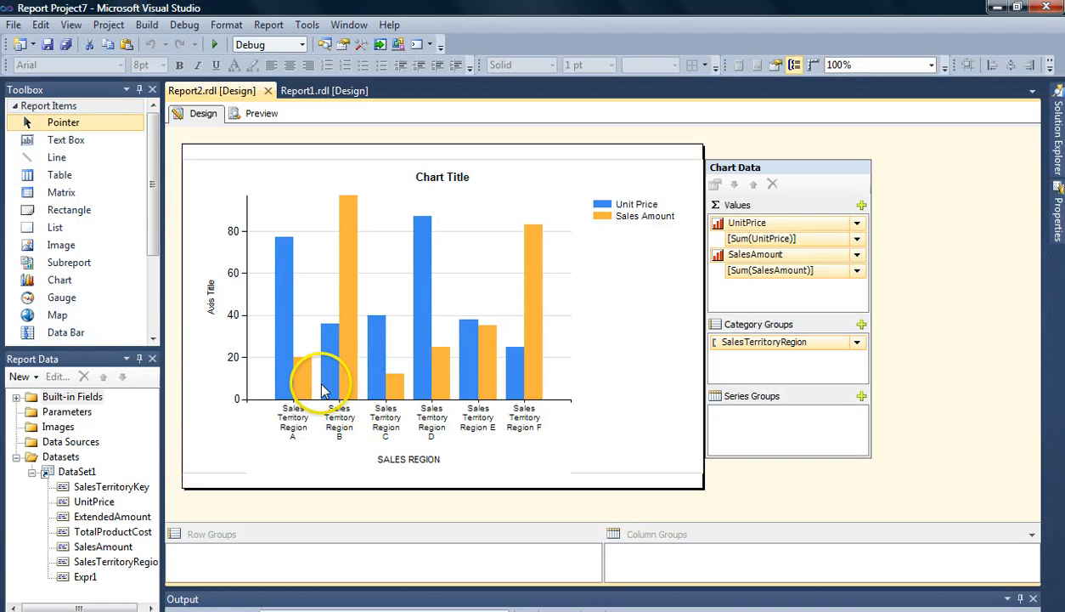
# - Open the vertical axis properties and choose the Currency number format
pyautogui.click(240, 306)
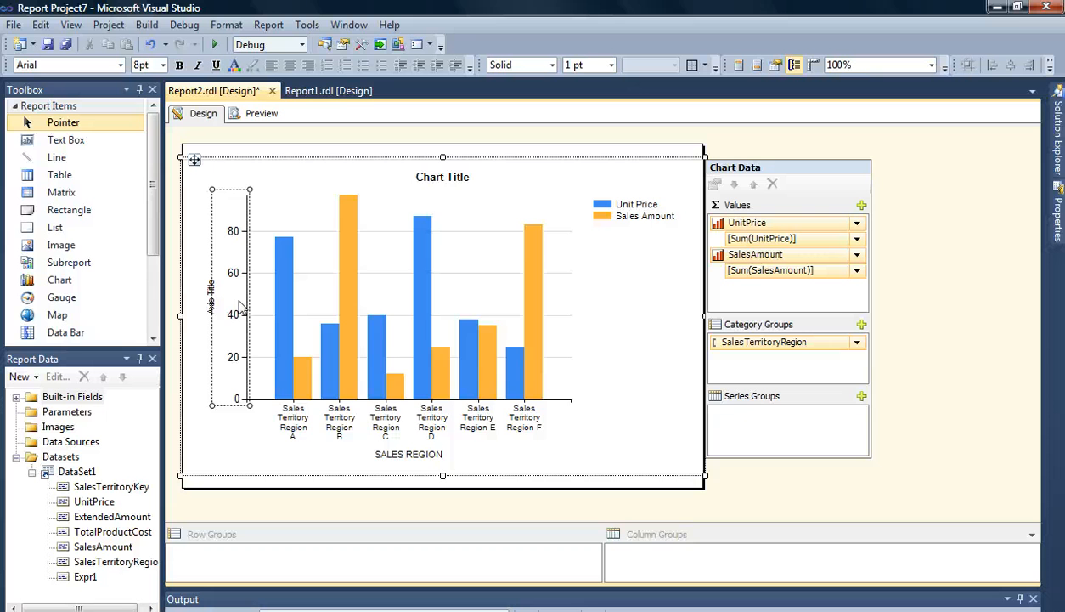
pyautogui.rightClick(240, 307)
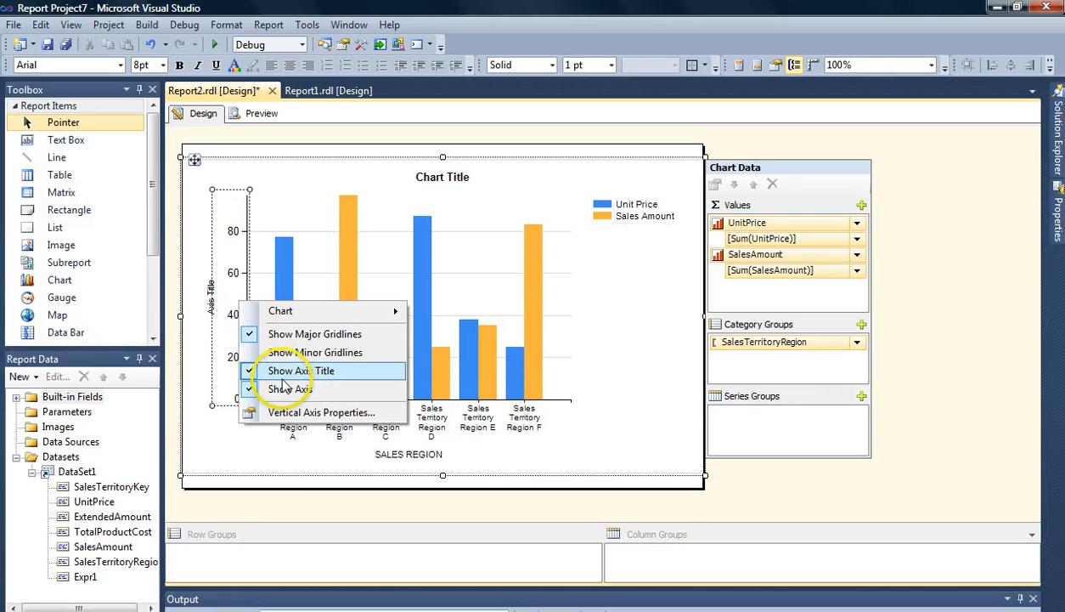
pyautogui.click(306, 415)
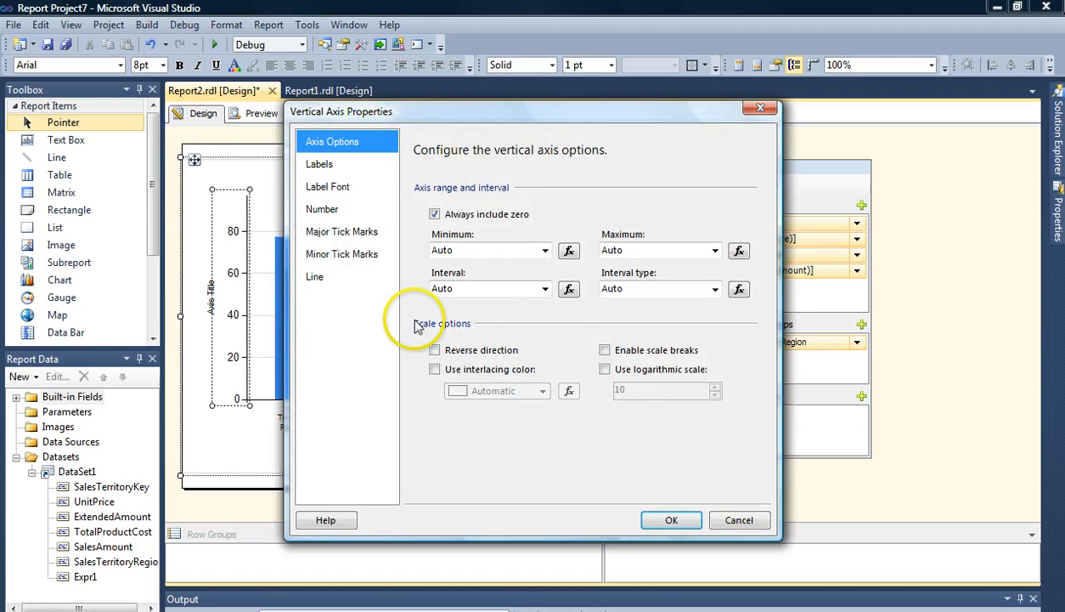
pyautogui.click(376, 253)
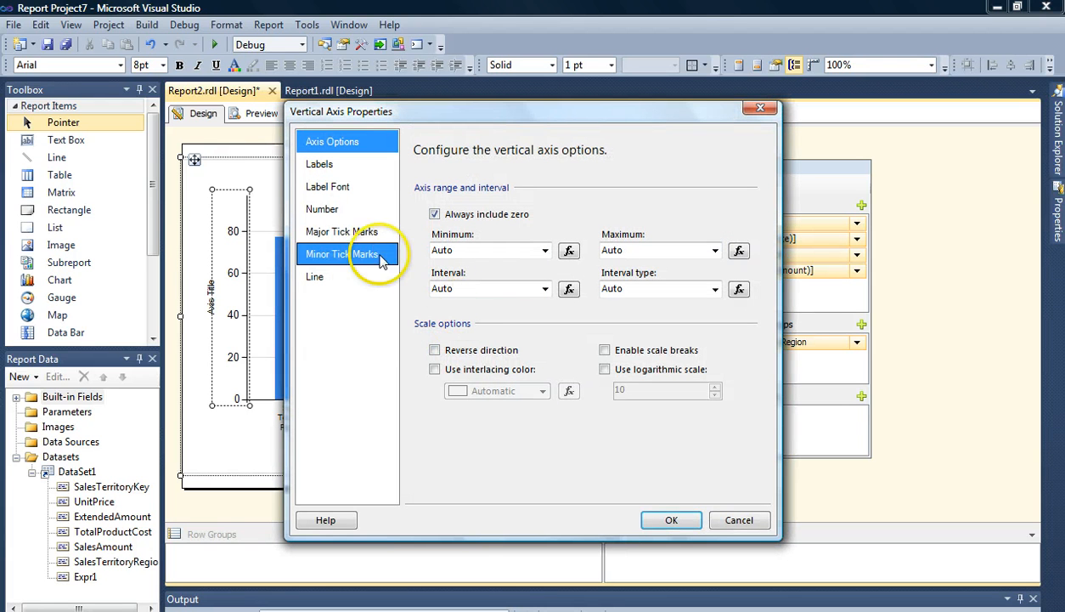
pyautogui.click(348, 215)
pyautogui.click(433, 221)
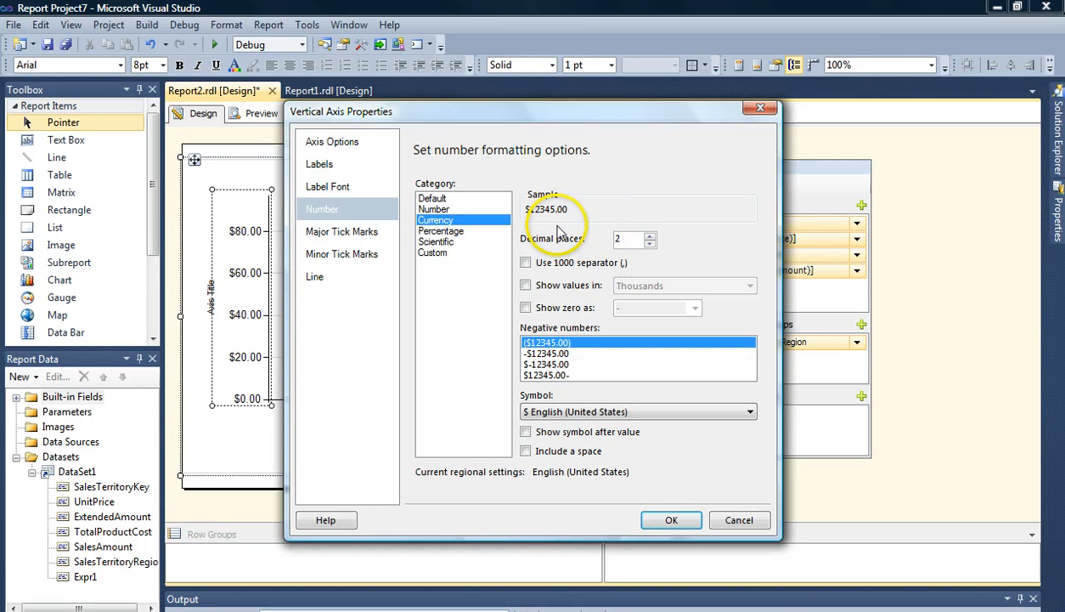
# - Try showing the vertical axis values in Millions, Billions and Thousands, switching the option off again
pyautogui.click(526, 286)
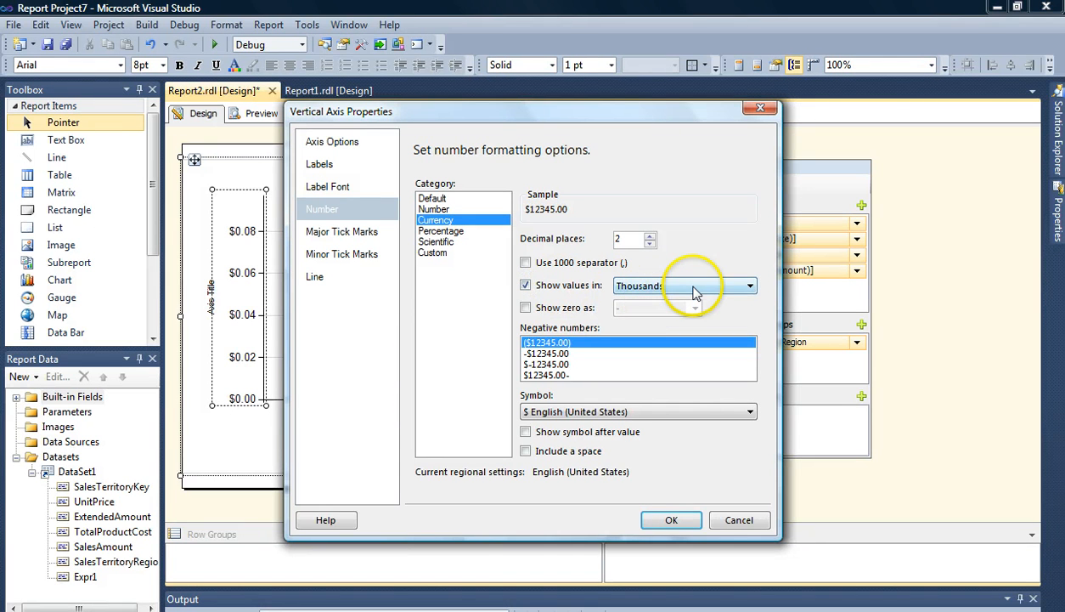
pyautogui.click(750, 286)
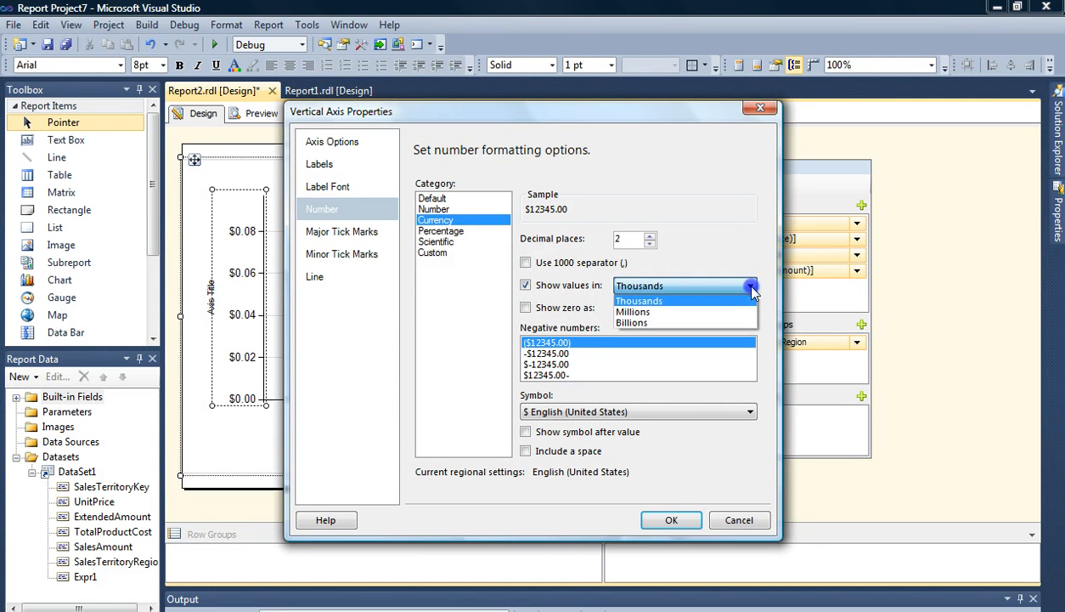
pyautogui.click(749, 312)
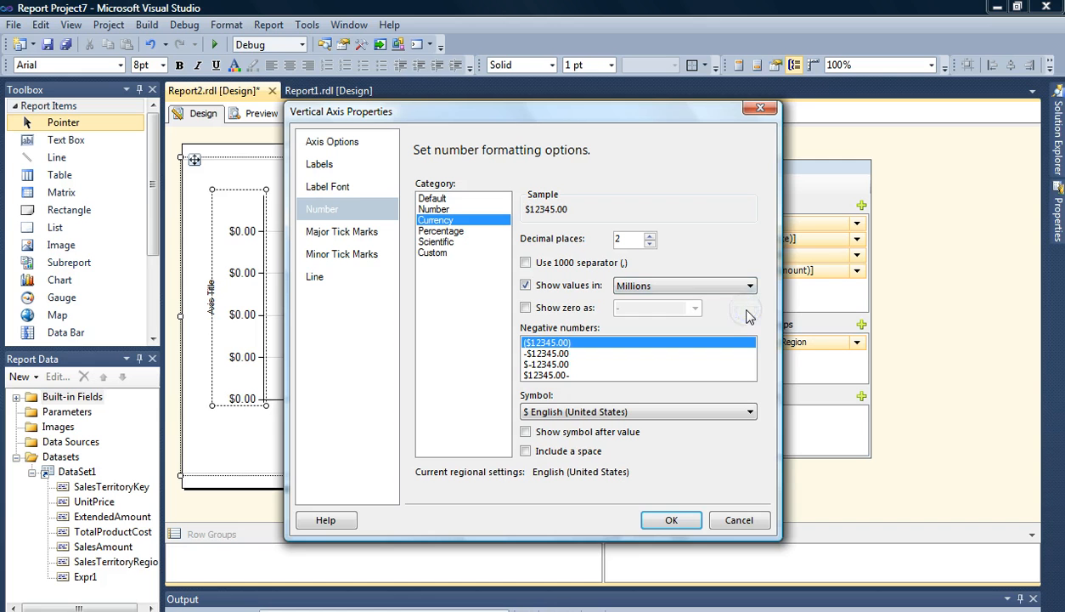
pyautogui.click(751, 285)
pyautogui.click(748, 321)
pyautogui.click(752, 286)
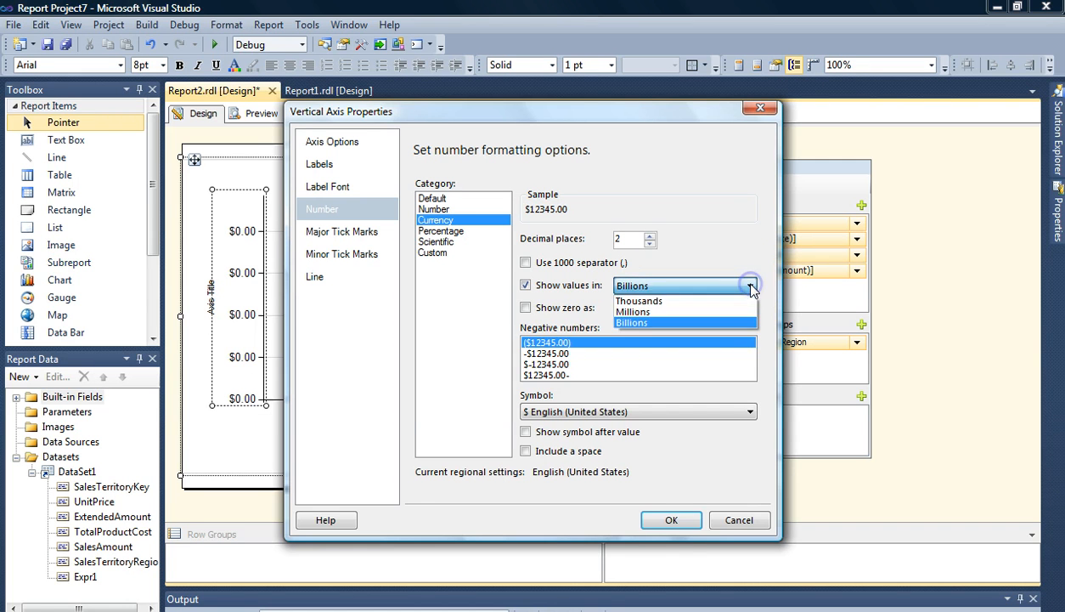
pyautogui.click(745, 301)
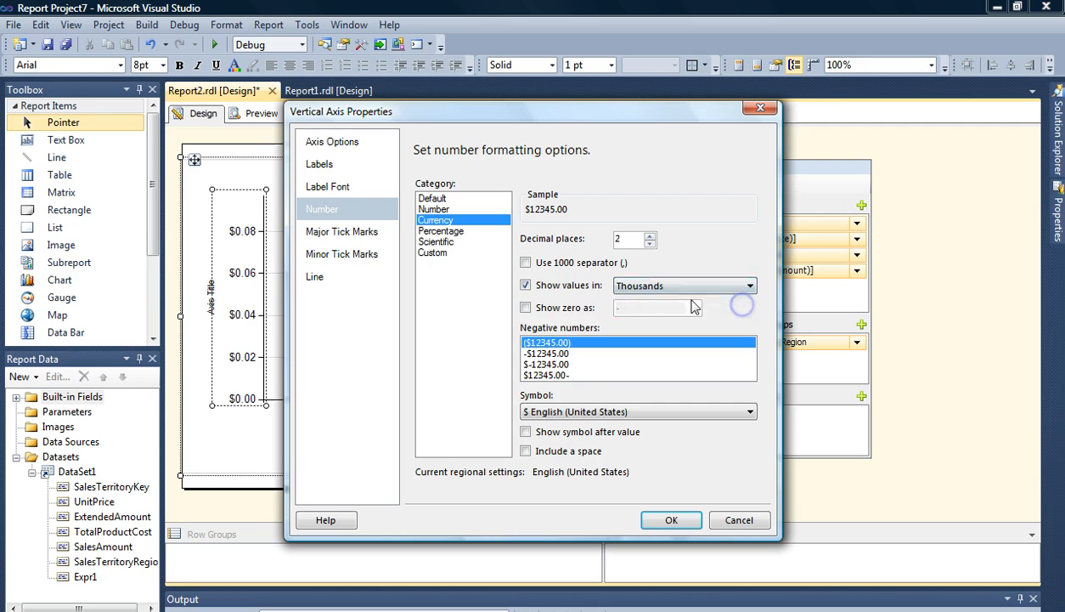
pyautogui.click(530, 289)
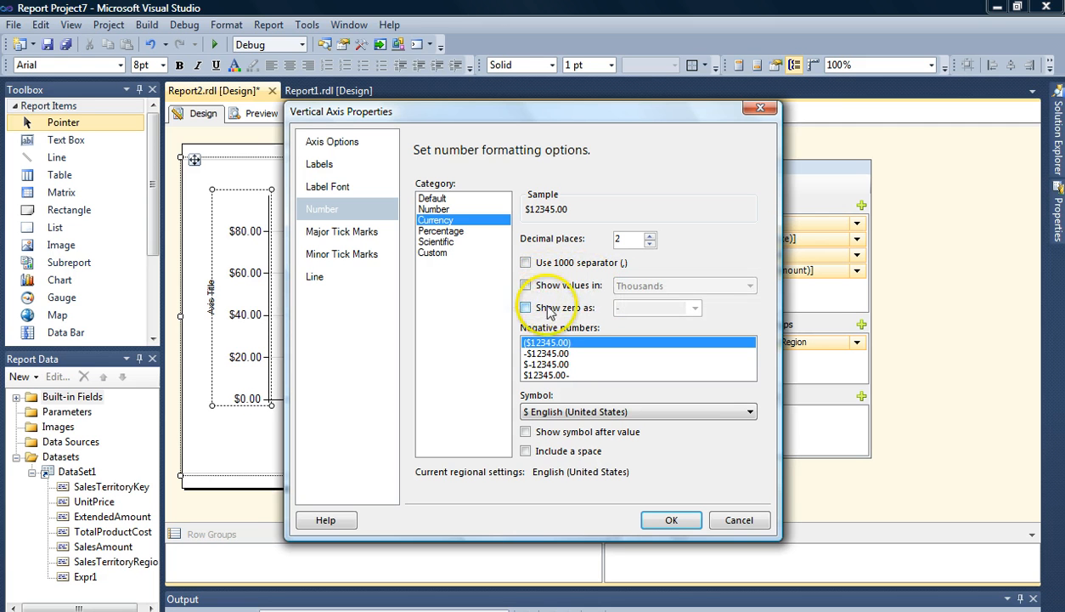
# - Browse the currency symbol list and apply the vertical axis number formatting
pyautogui.click(750, 412)
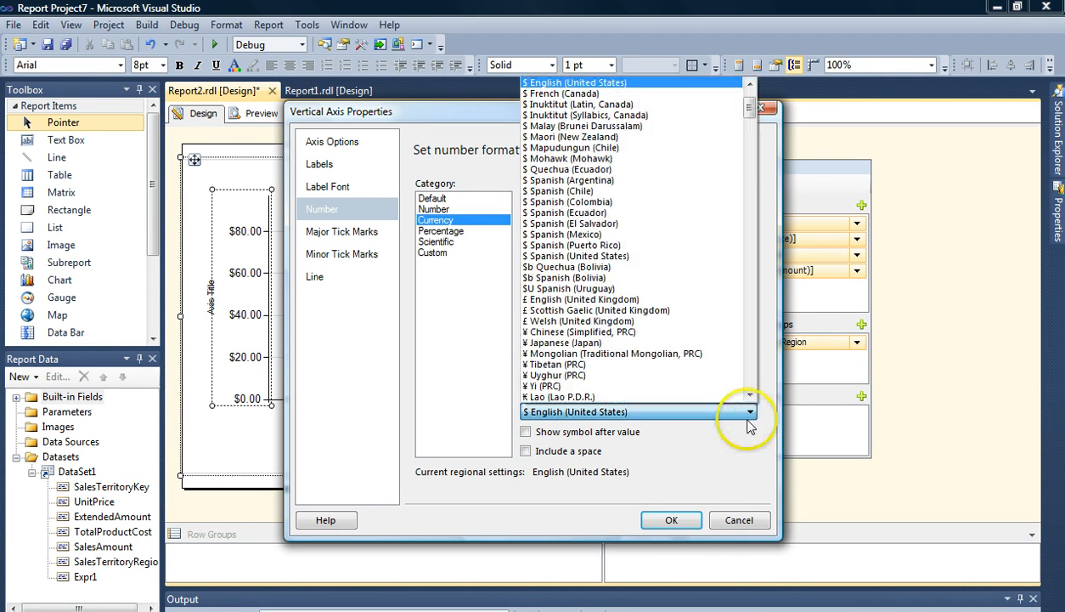
pyautogui.click(722, 432)
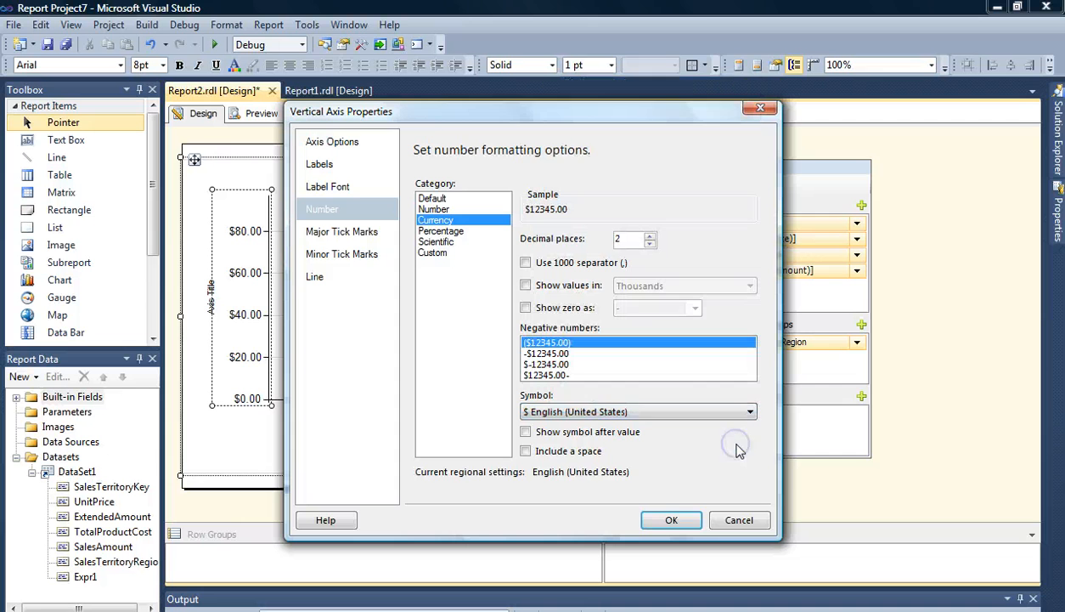
pyautogui.click(663, 521)
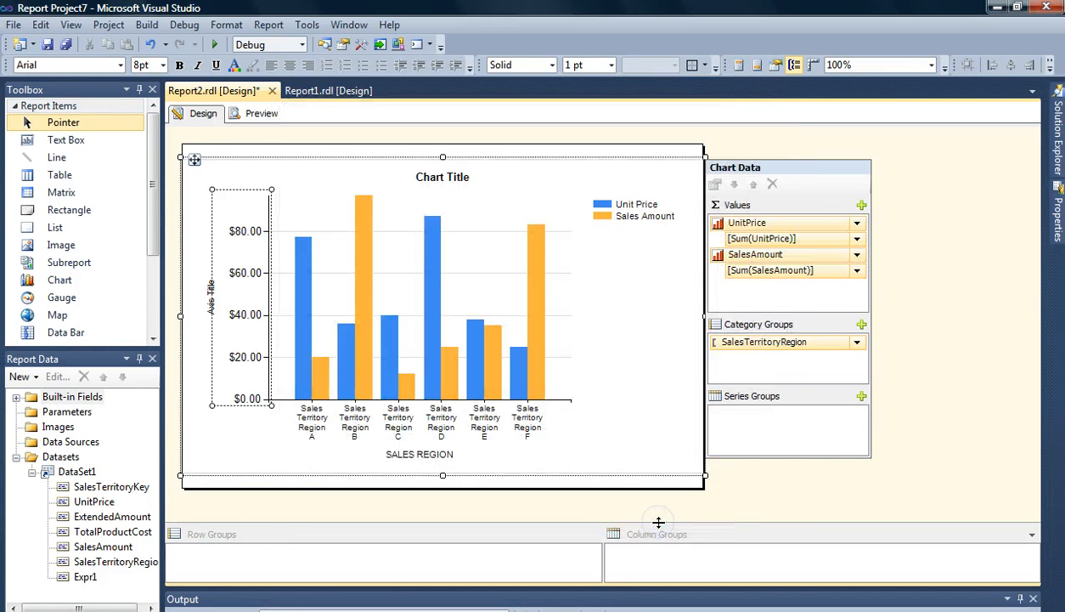
# - Rename the vertical axis title to SALES DOLLARS and preview the report before returning to design view
pyautogui.click(212, 303)
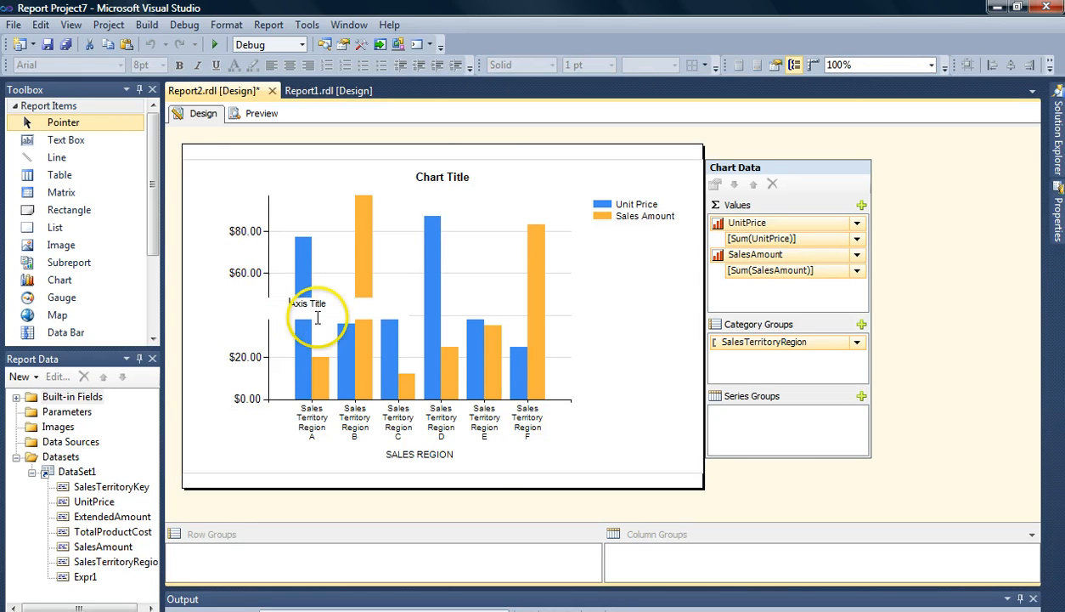
pyautogui.click(326, 304)
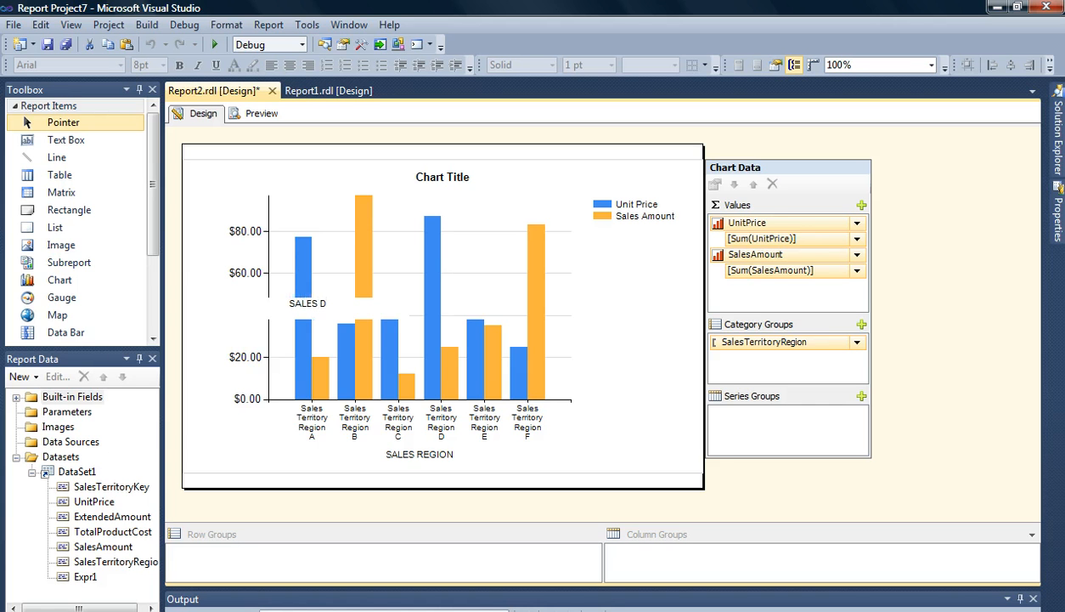
pyautogui.write('SALES DOLLARS')
pyautogui.click(231, 351)
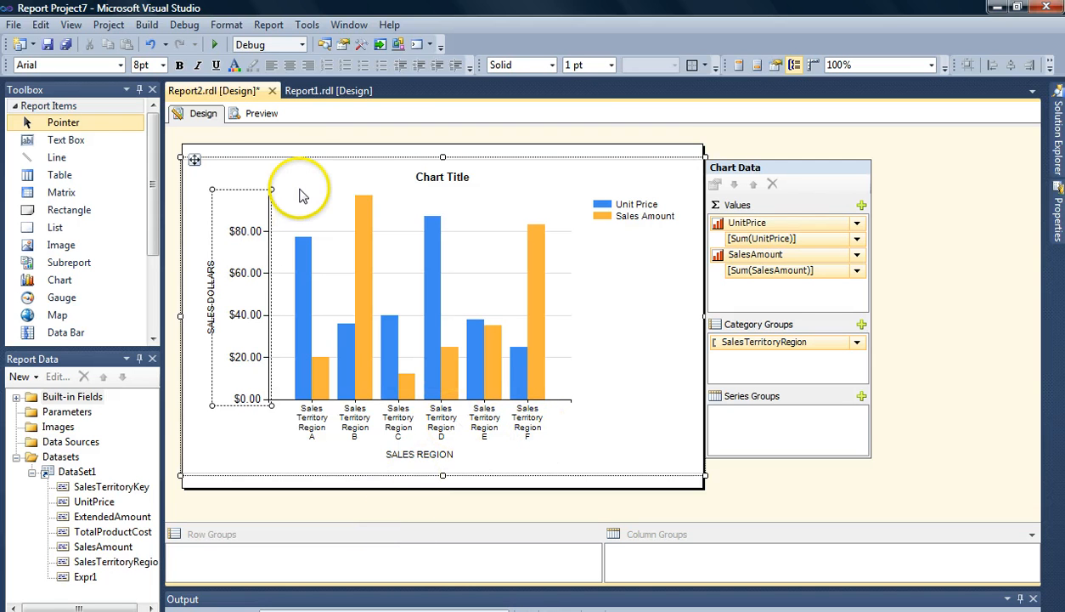
pyautogui.click(263, 117)
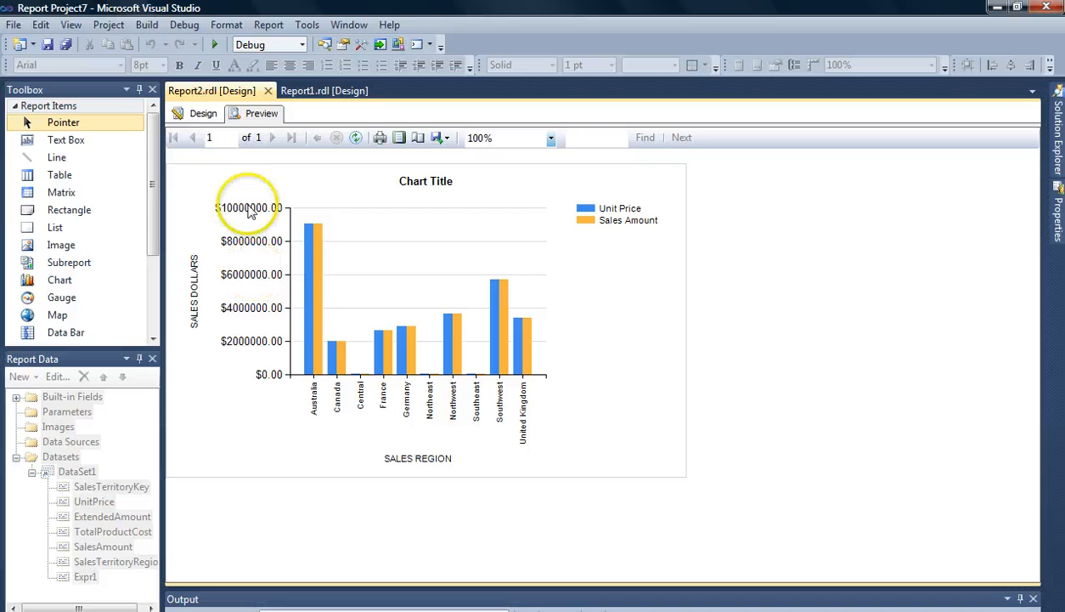
pyautogui.click(204, 114)
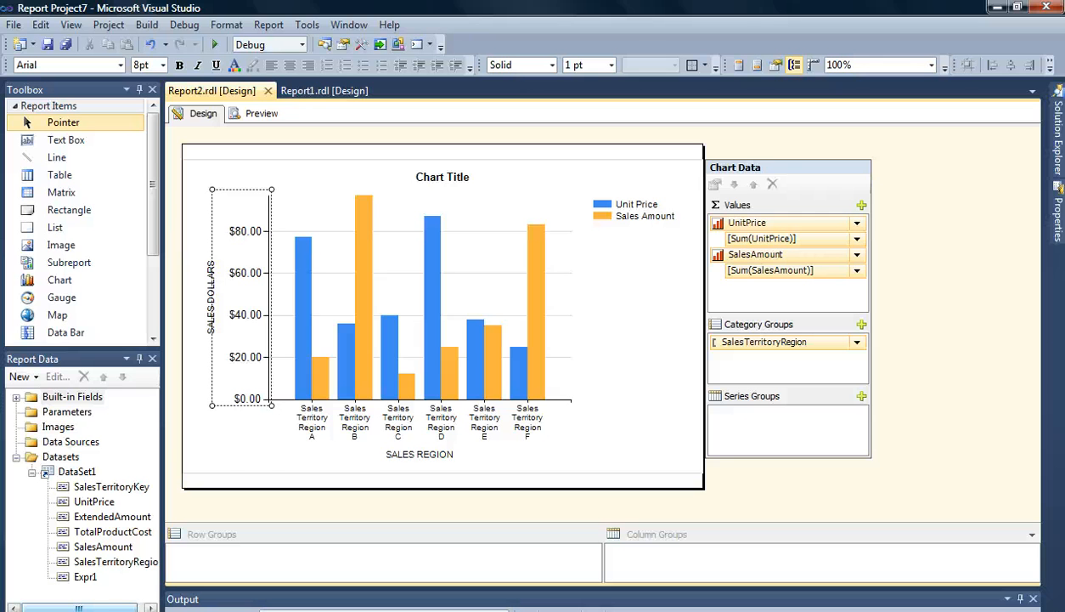
# - Move the chart title to the chart's left side
pyautogui.click(455, 184)
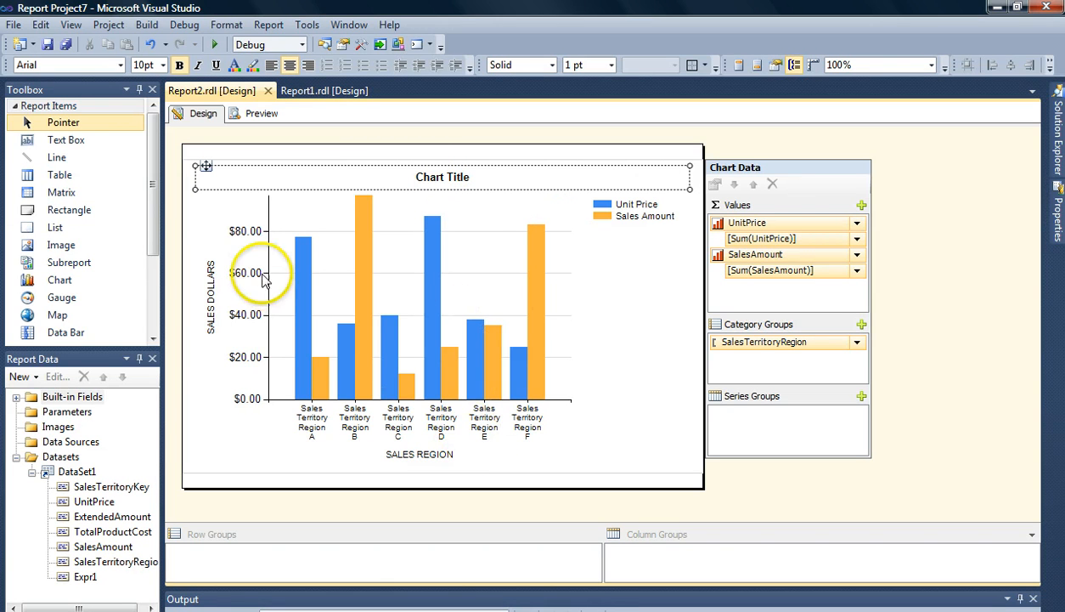
pyautogui.moveTo(206, 165); pyautogui.dragTo(236, 163)
pyautogui.click(206, 167)
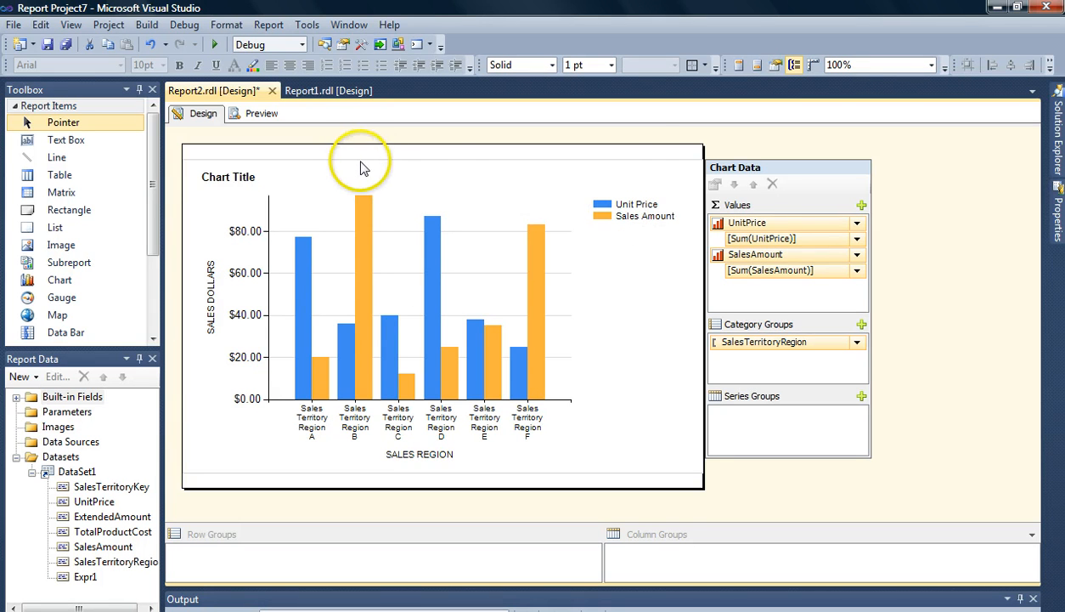
# - Set the legend position to top right in the Legend Properties
pyautogui.click(623, 211)
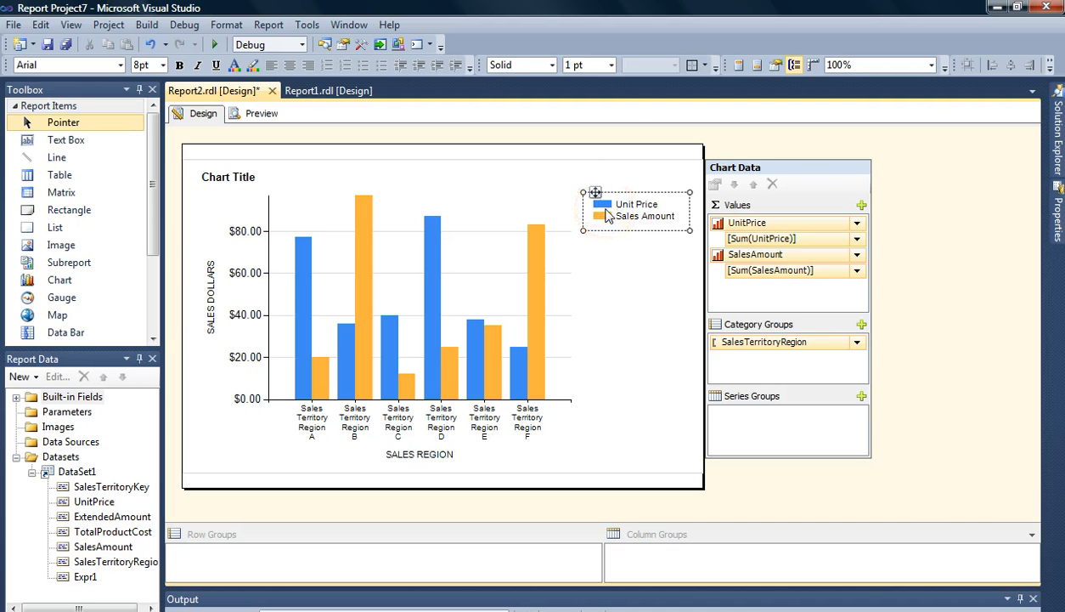
pyautogui.rightClick(608, 216)
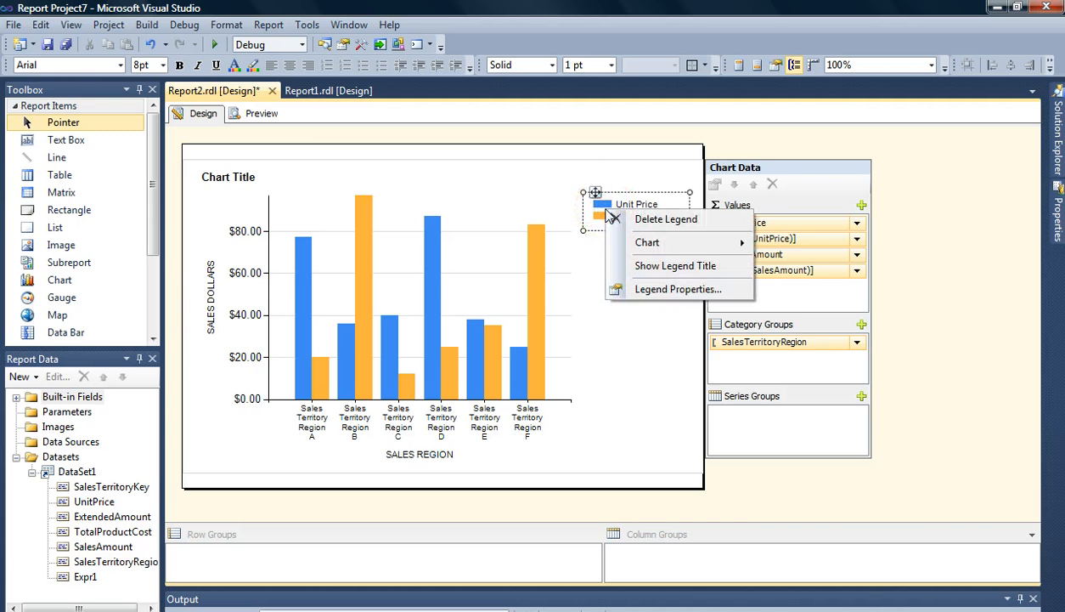
pyautogui.click(648, 296)
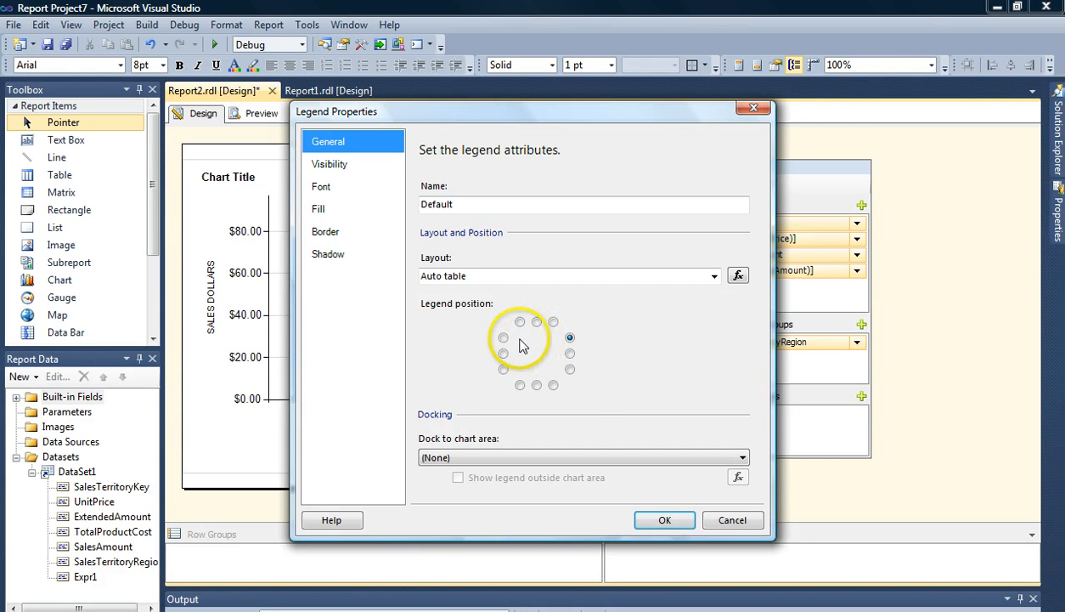
pyautogui.click(553, 387)
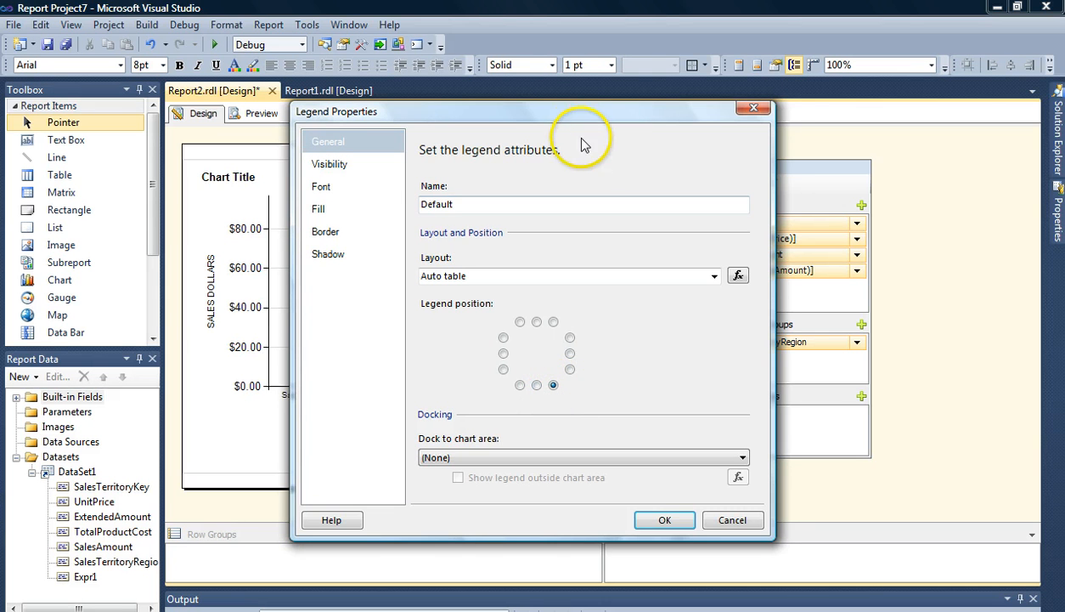
pyautogui.moveTo(583, 107); pyautogui.dragTo(600, 174)
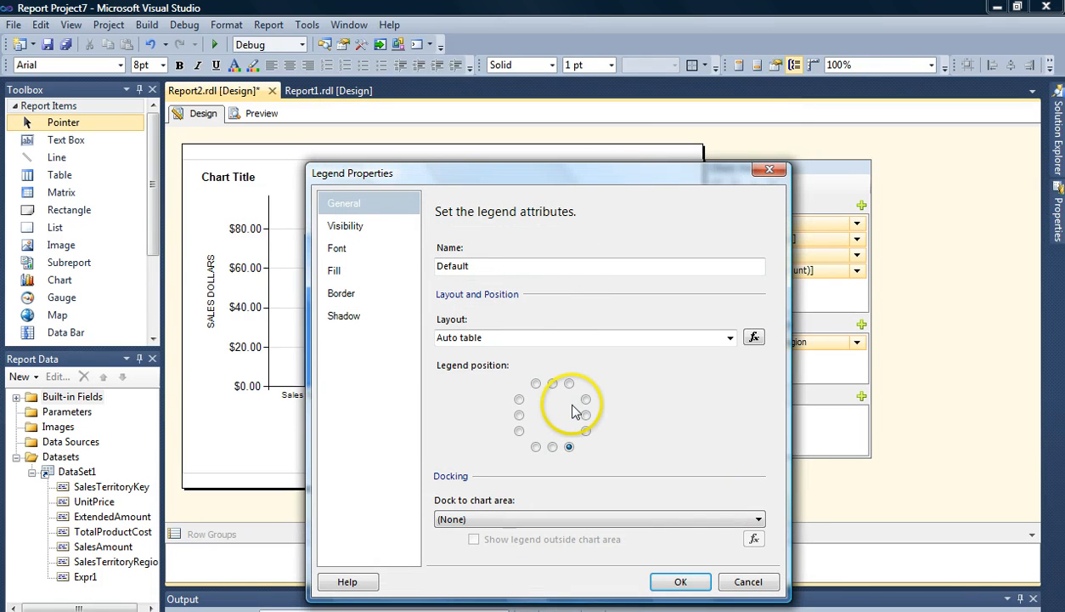
pyautogui.click(569, 383)
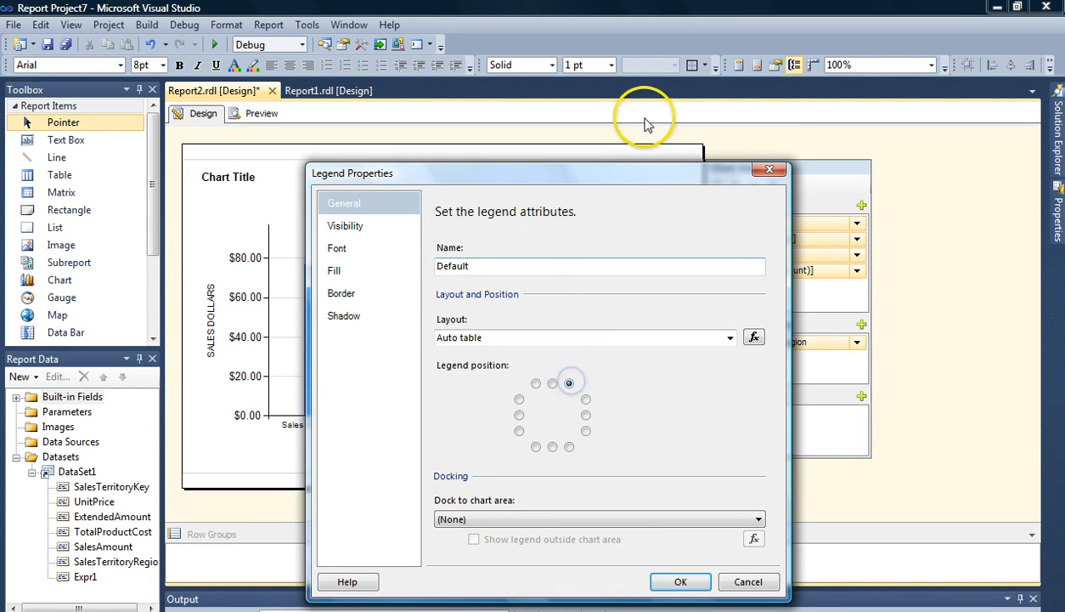
pyautogui.moveTo(636, 187); pyautogui.dragTo(561, 113)
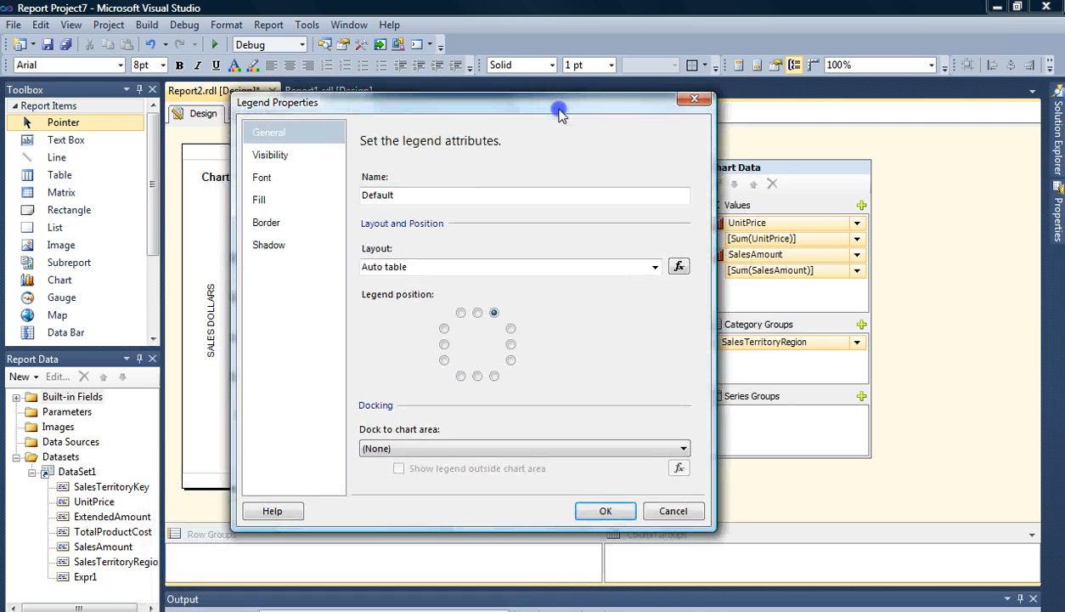
pyautogui.click(606, 512)
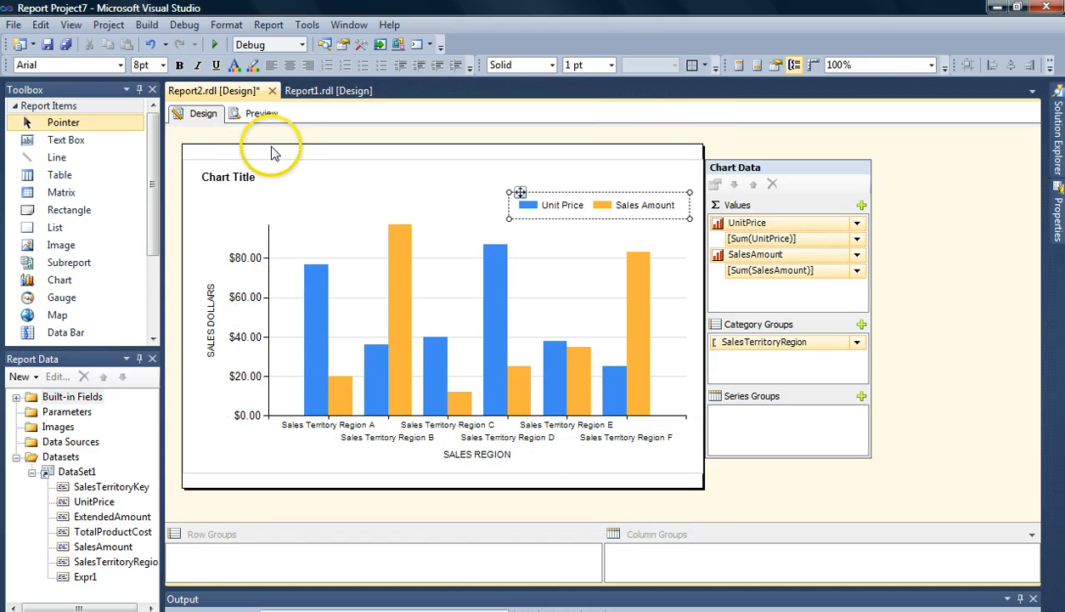
# - Preview the report, then try dragging the legend to another spot within the chart
pyautogui.click(260, 115)
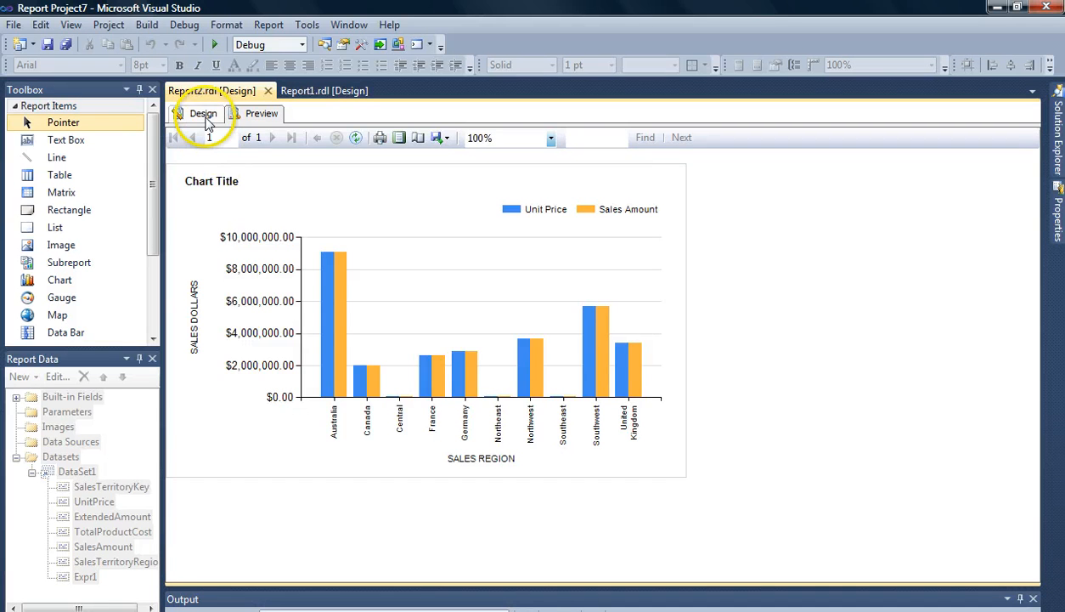
pyautogui.click(204, 115)
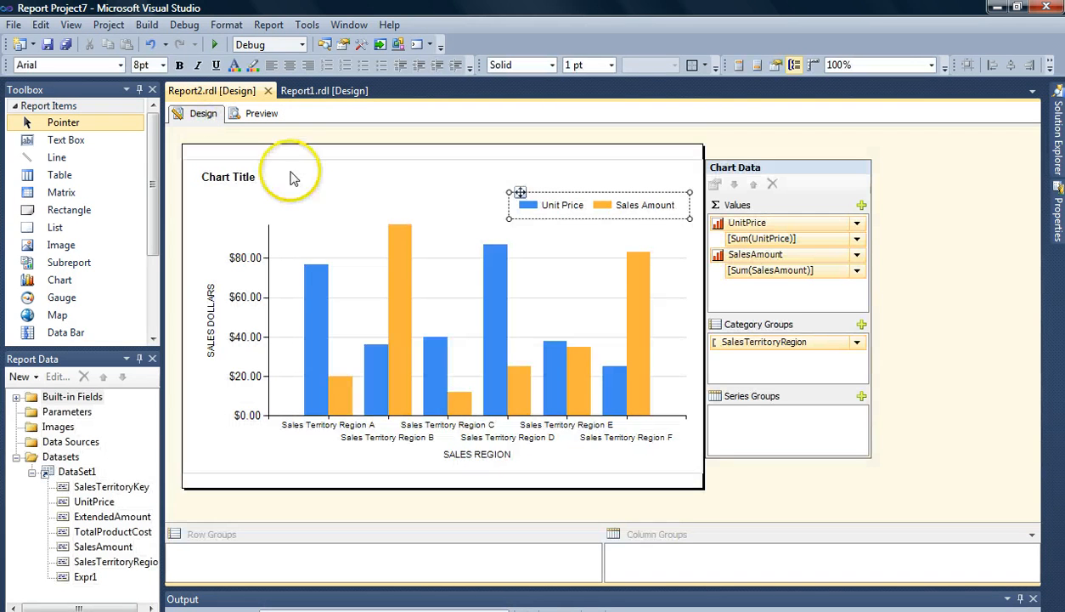
pyautogui.moveTo(520, 193); pyautogui.dragTo(521, 169)
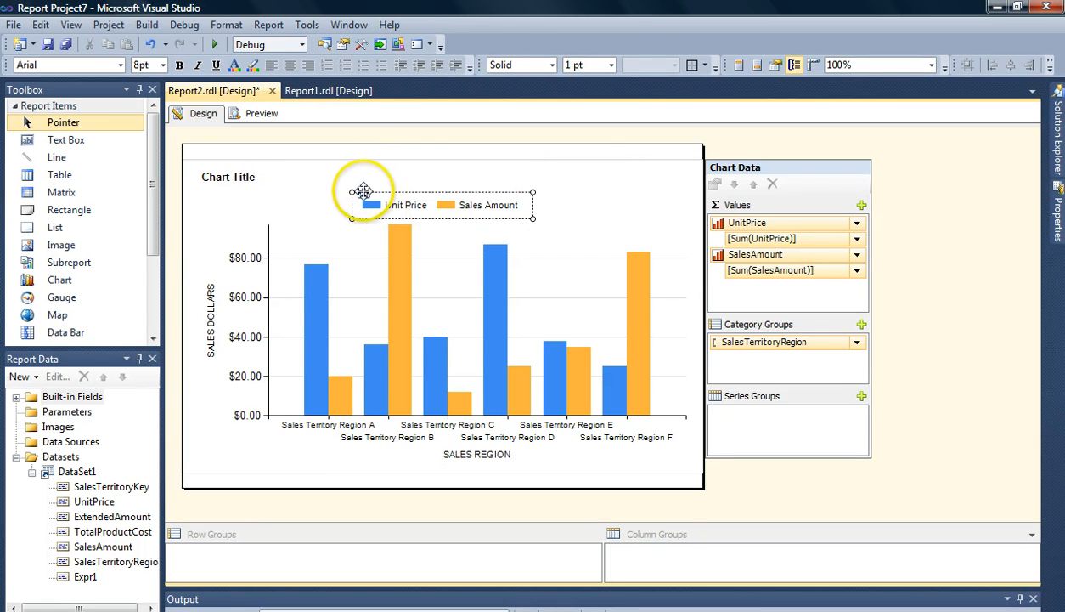
pyautogui.moveTo(364, 190); pyautogui.dragTo(557, 180)
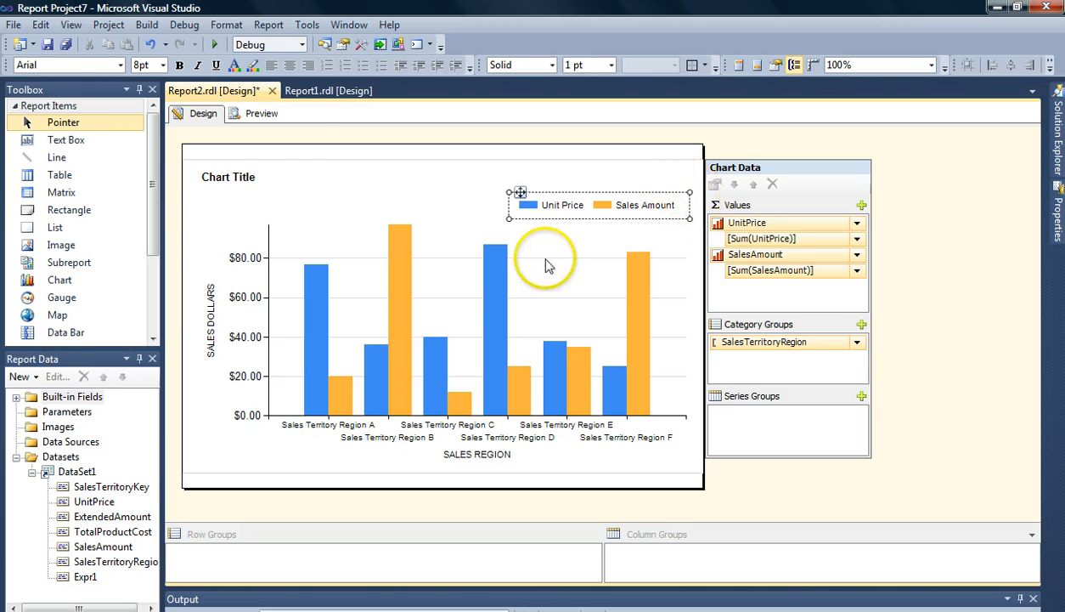
# - Rename the chart title to SALES BY REGION
pyautogui.click(217, 179)
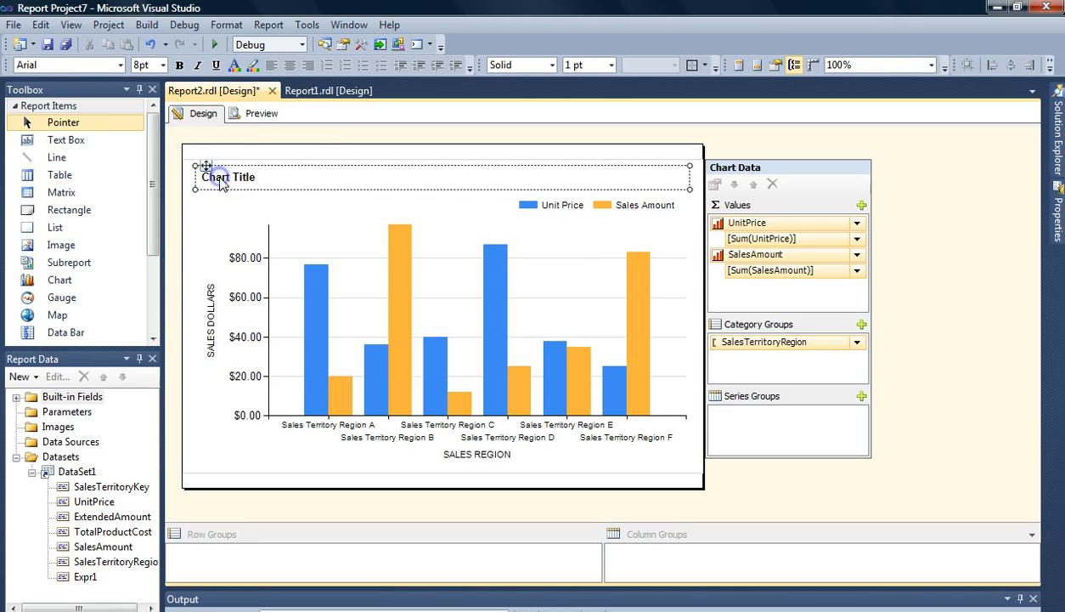
pyautogui.click(256, 177)
pyautogui.click(269, 179)
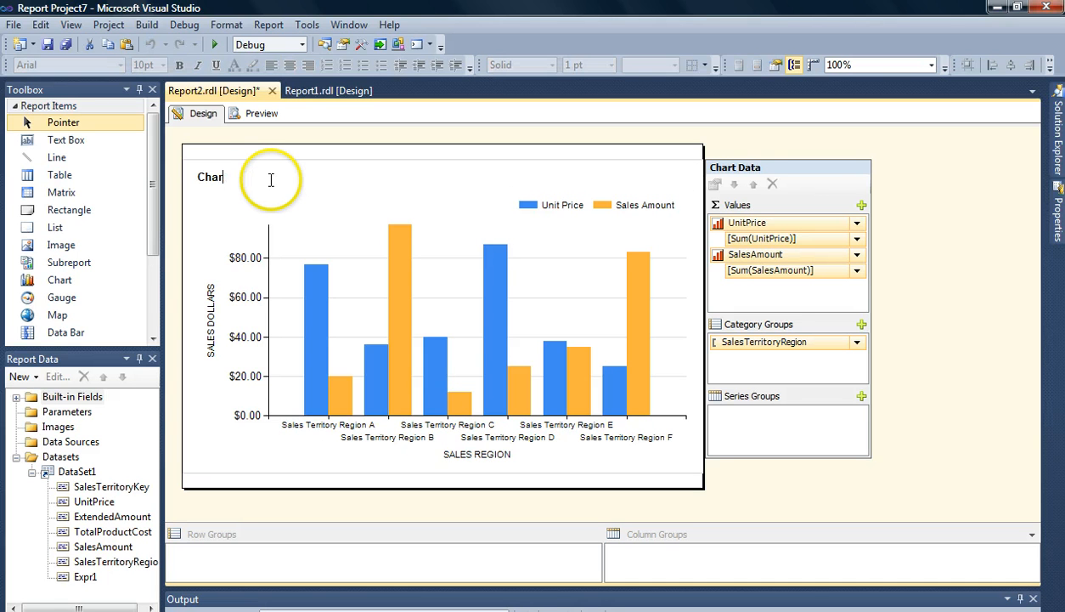
pyautogui.click(271, 179)
pyautogui.press('BackSpace')
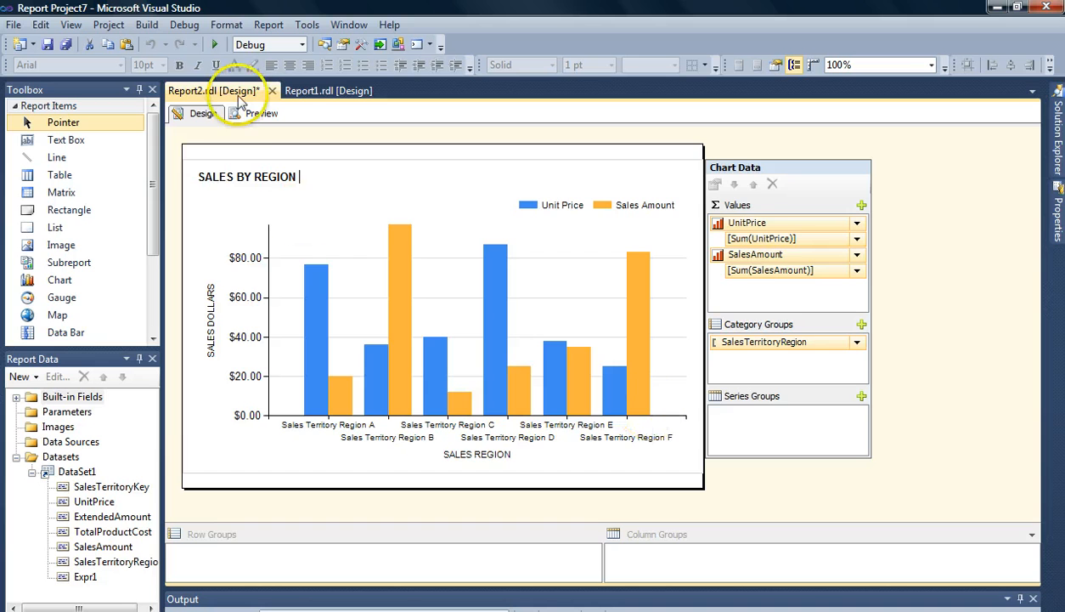
# - Preview the report and return to design view
pyautogui.click(254, 116)
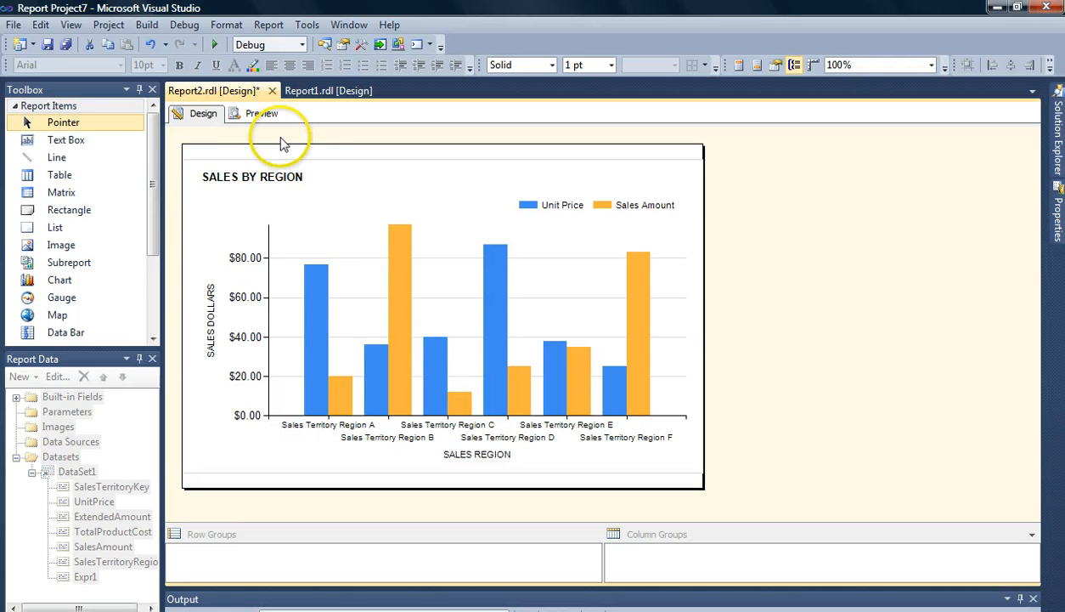
pyautogui.click(263, 115)
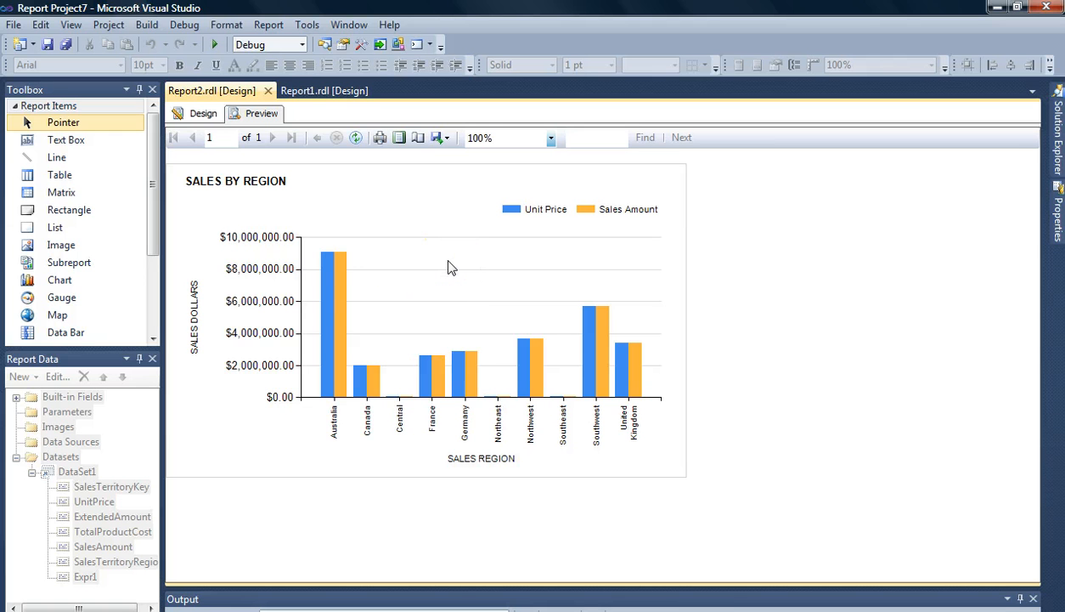
pyautogui.click(200, 114)
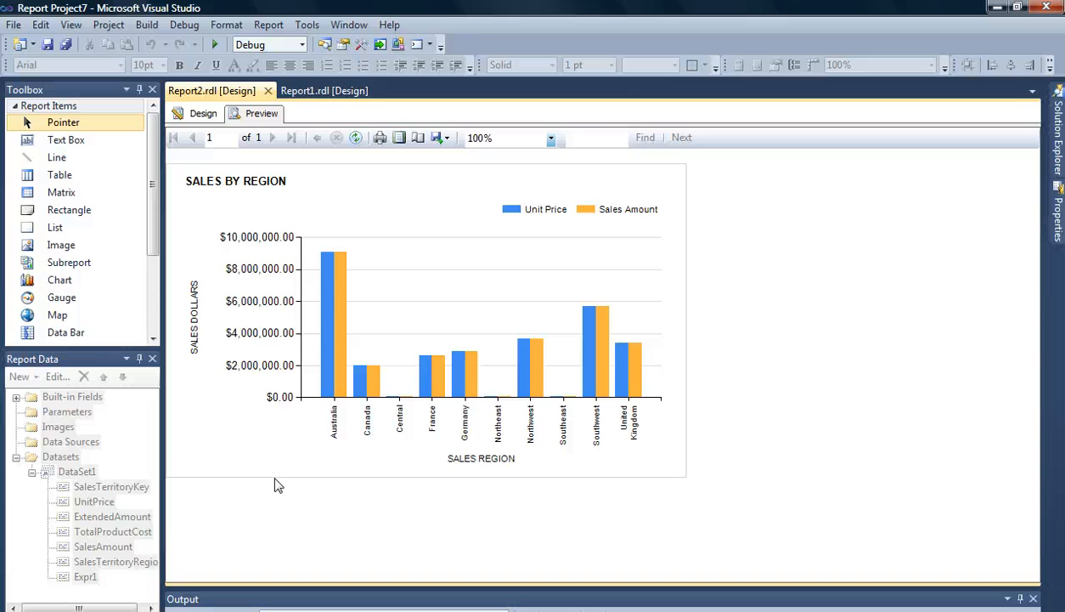
pyautogui.click(307, 342)
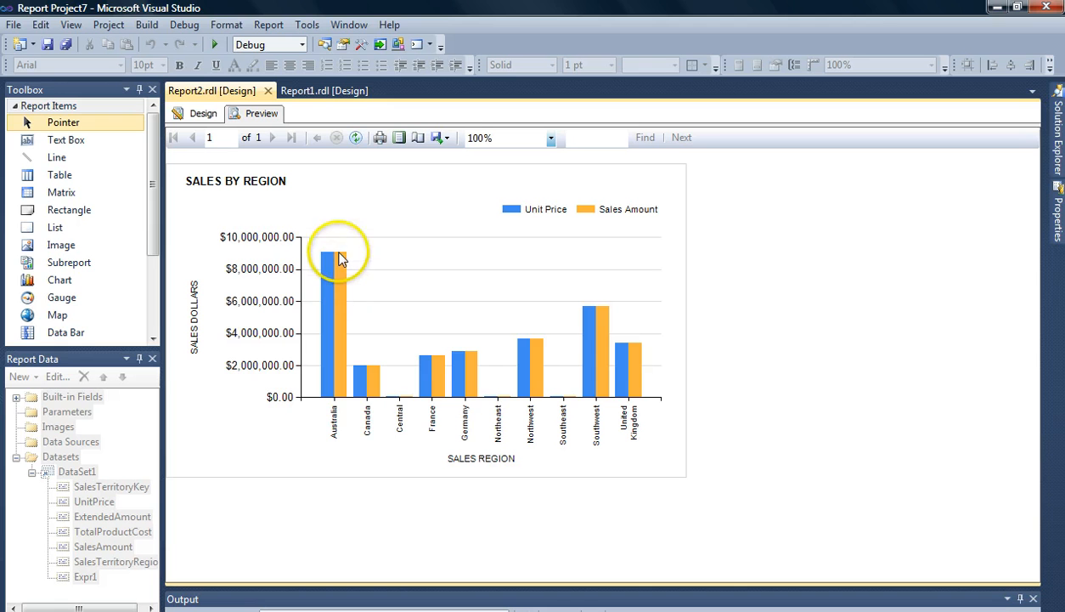
pyautogui.click(195, 116)
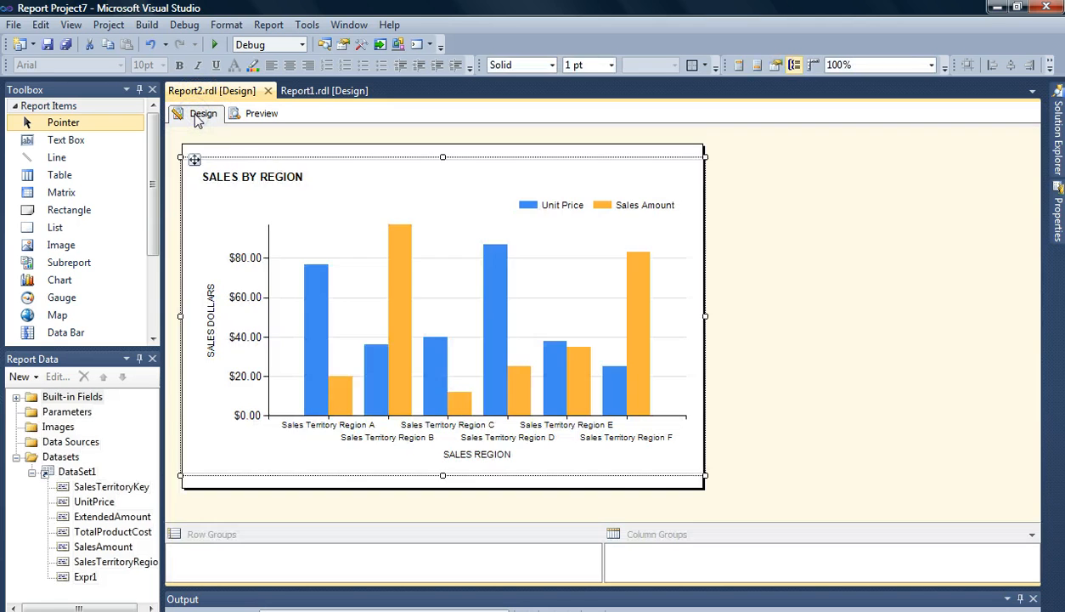
# - Show data labels on the Sales Amount series and preview the report before returning to design view
pyautogui.click(342, 400)
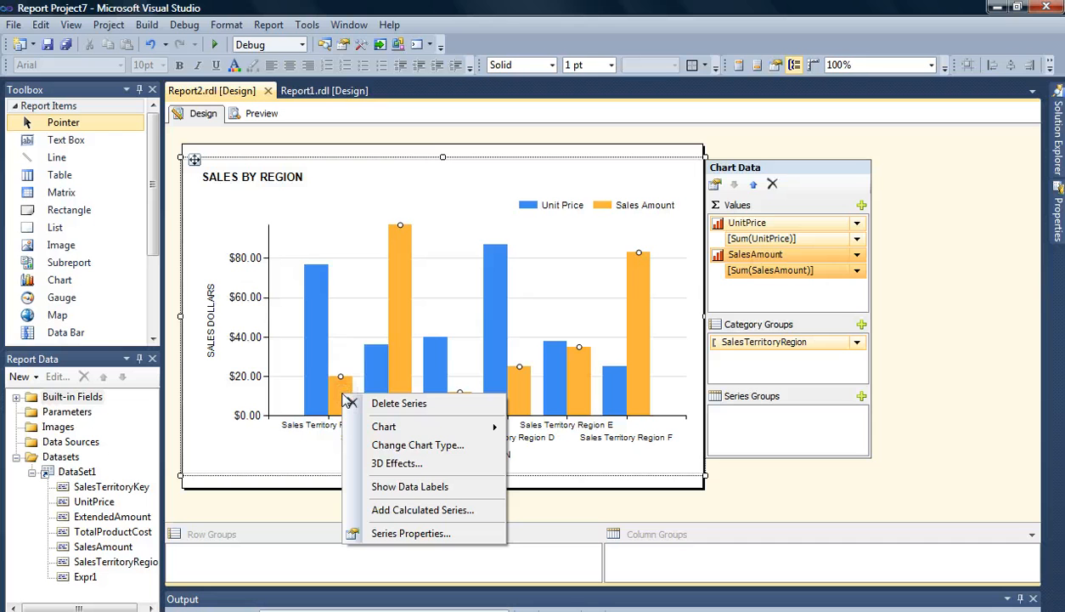
pyautogui.click(391, 486)
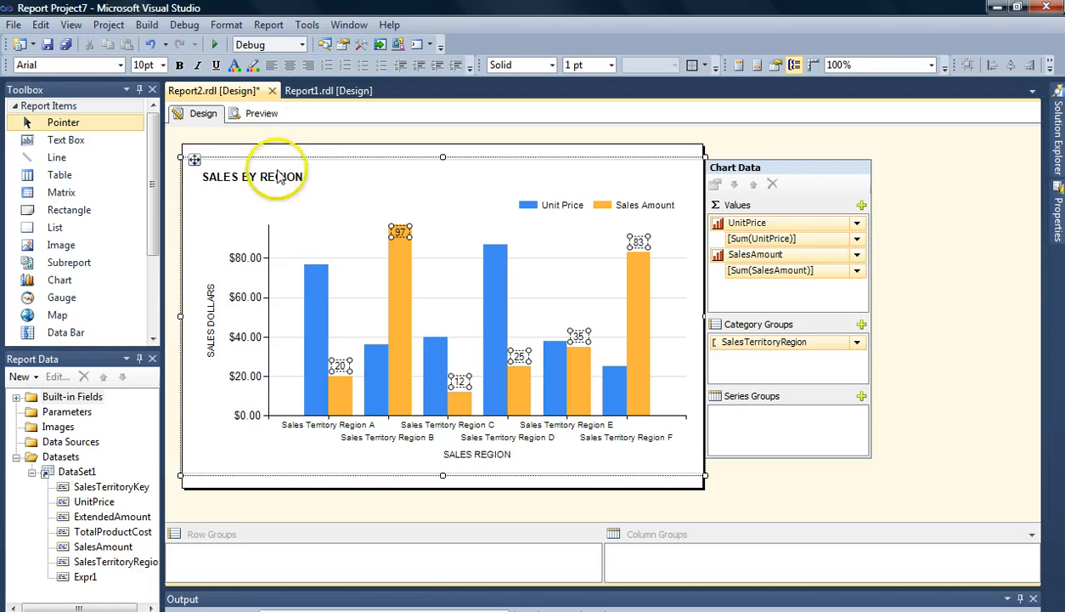
pyautogui.click(259, 114)
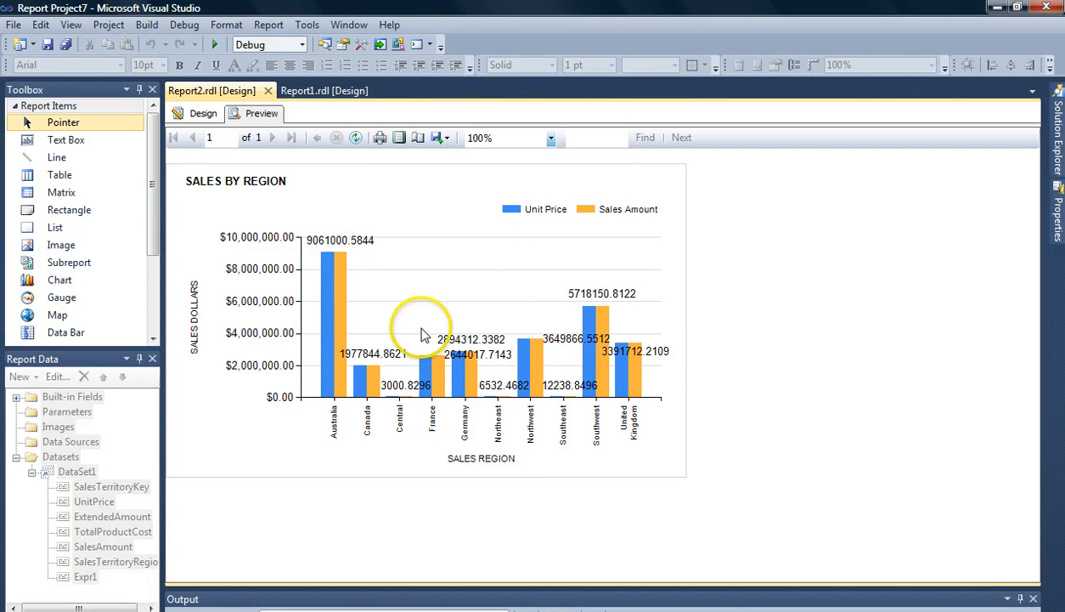
pyautogui.click(203, 114)
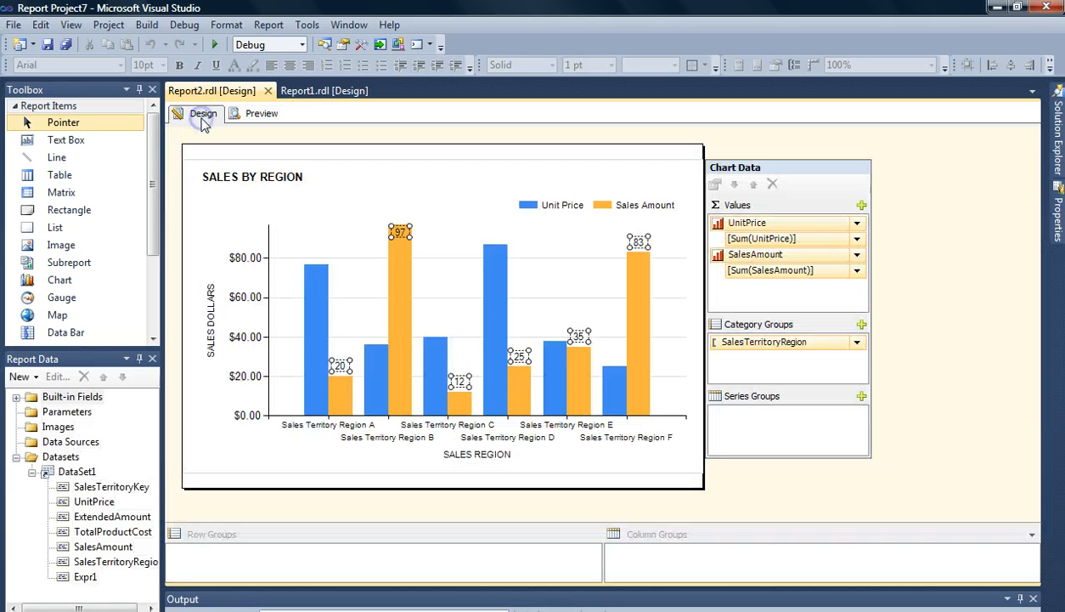
# - Format the Sales Amount data labels as Currency with 0 decimal places shown in Thousands, then preview the report
pyautogui.rightClick(340, 367)
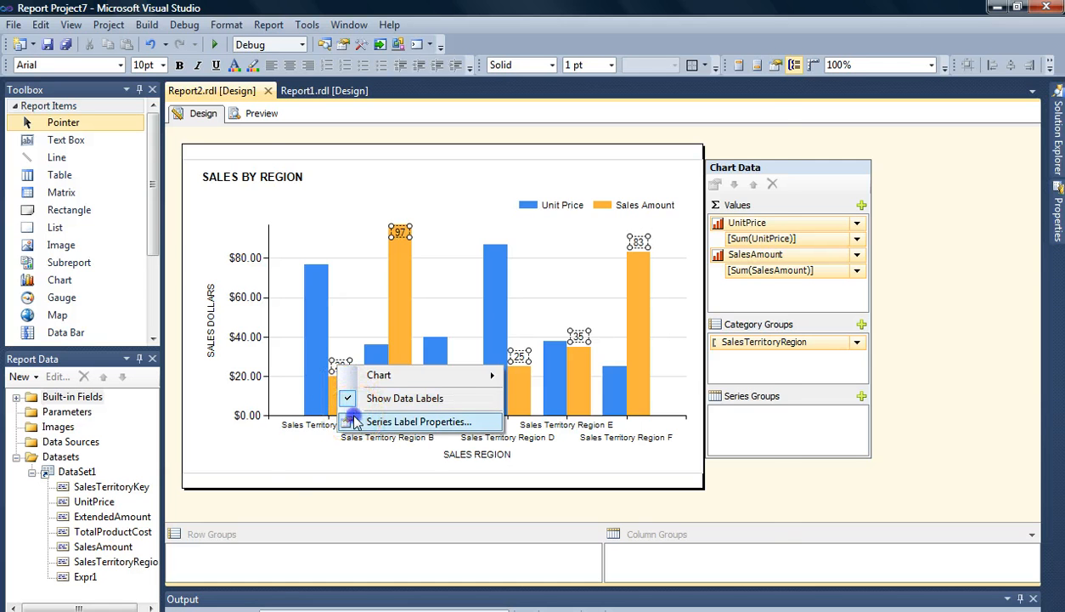
pyautogui.click(416, 421)
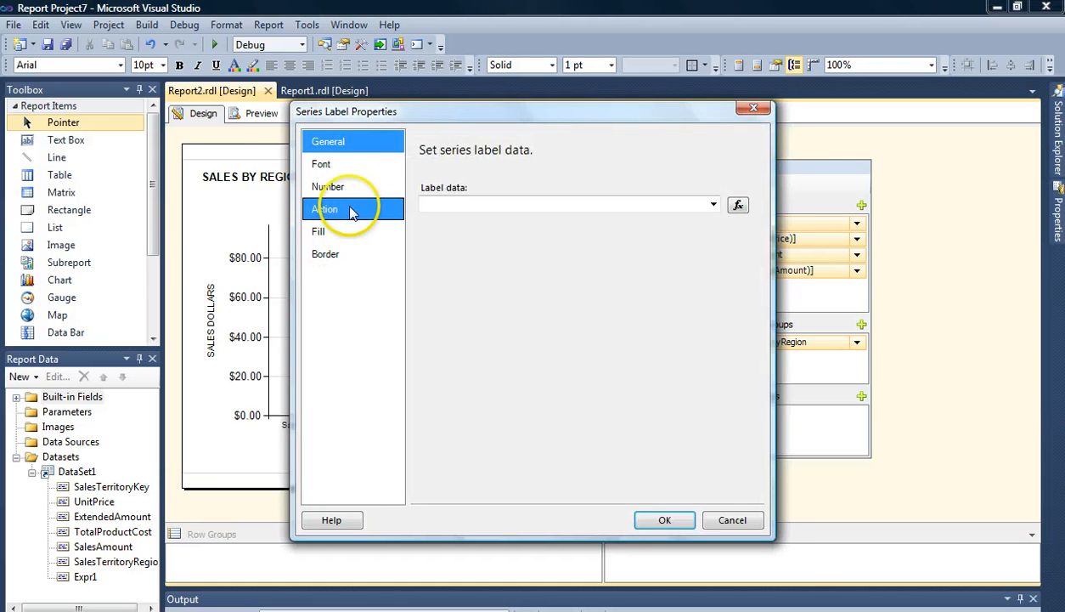
pyautogui.click(342, 188)
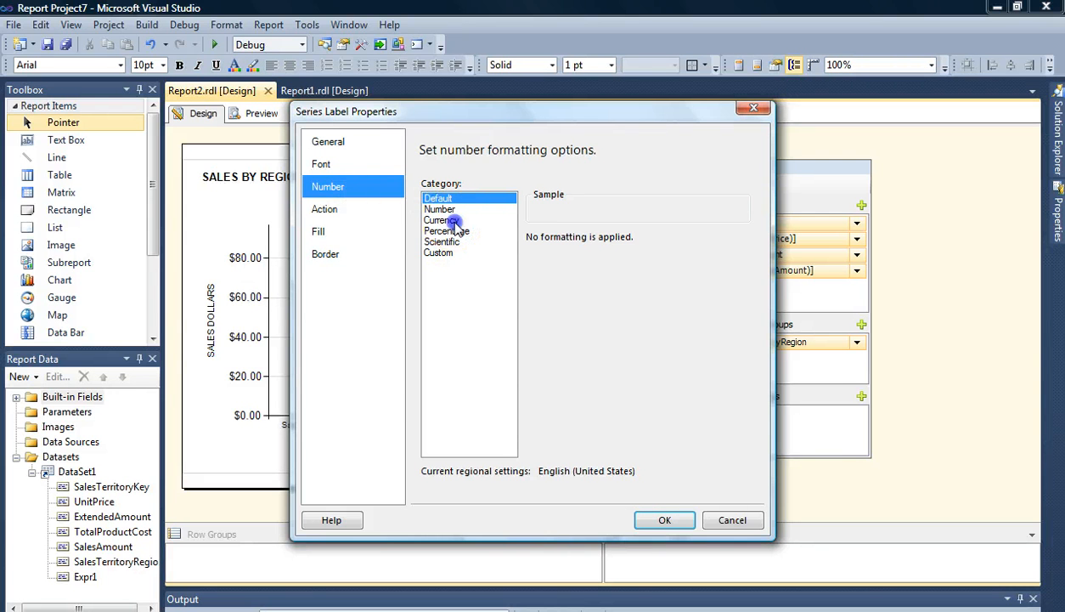
pyautogui.click(442, 221)
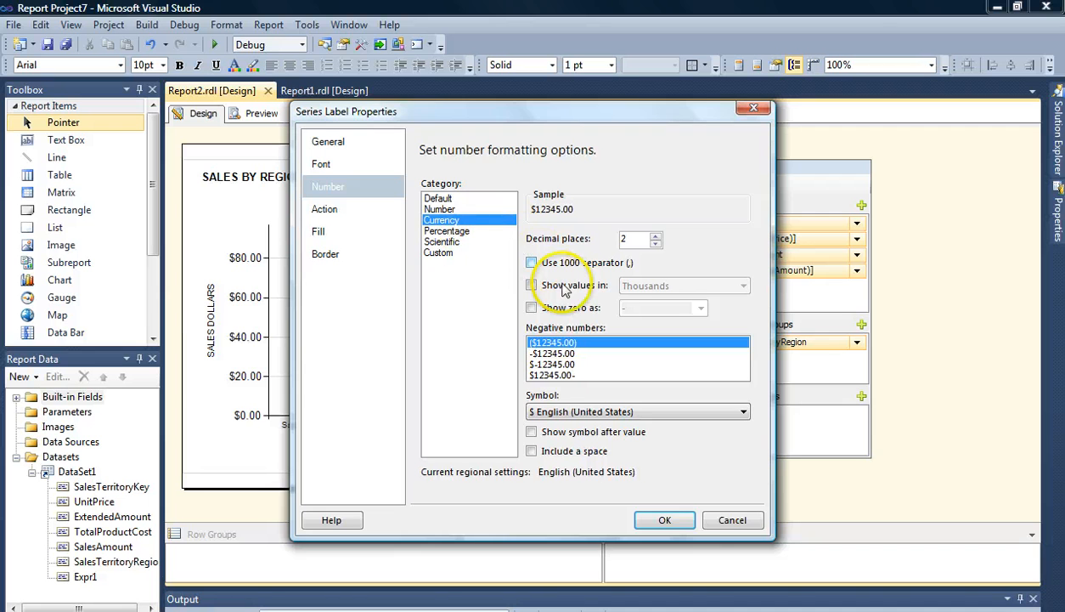
pyautogui.click(656, 243)
pyautogui.click(656, 244)
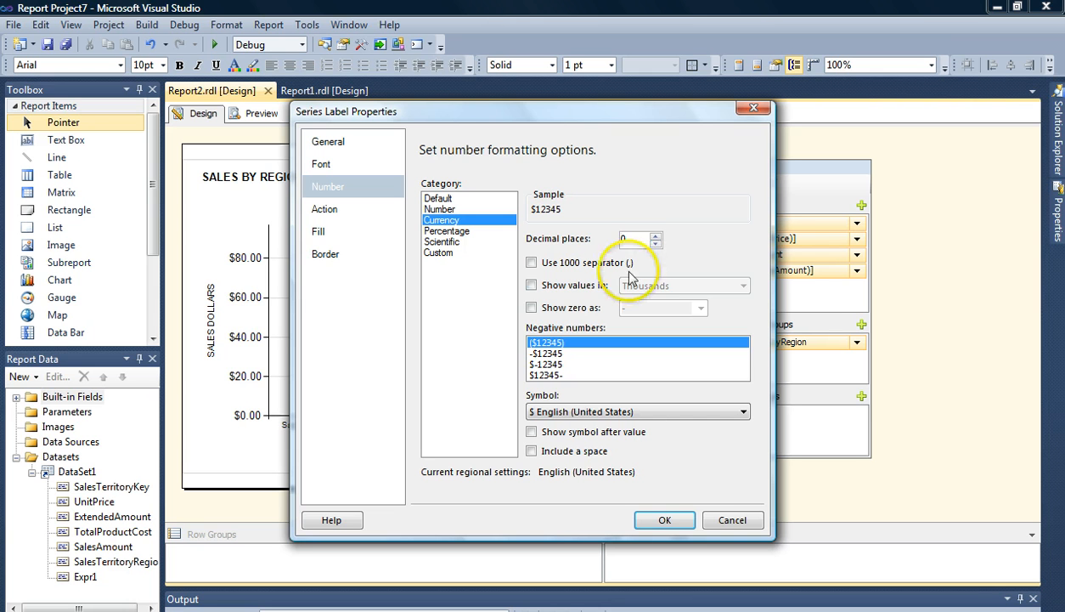
pyautogui.click(553, 286)
pyautogui.click(741, 285)
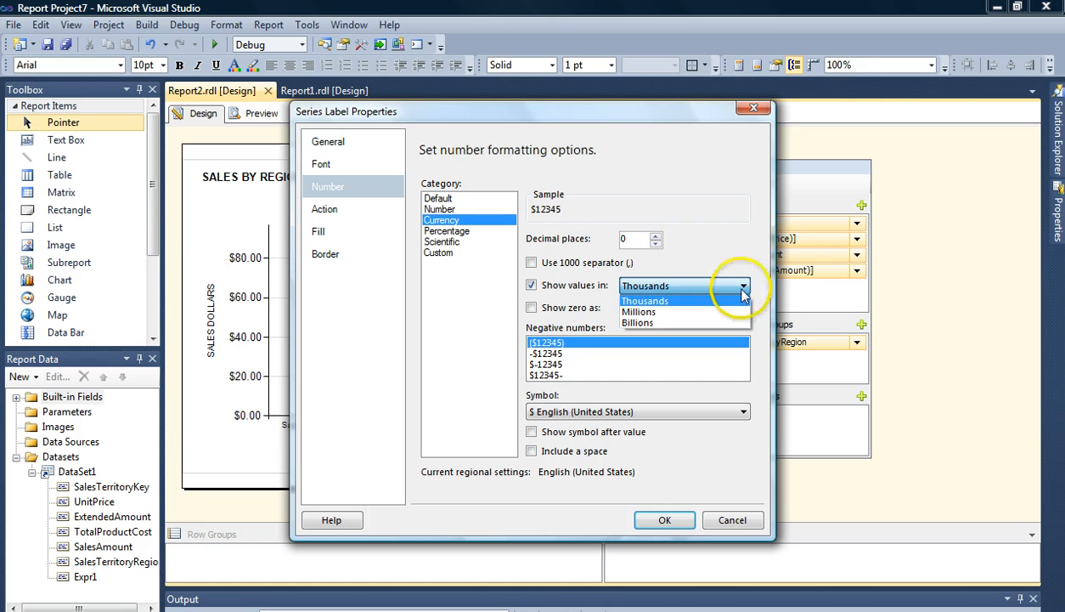
pyautogui.click(741, 265)
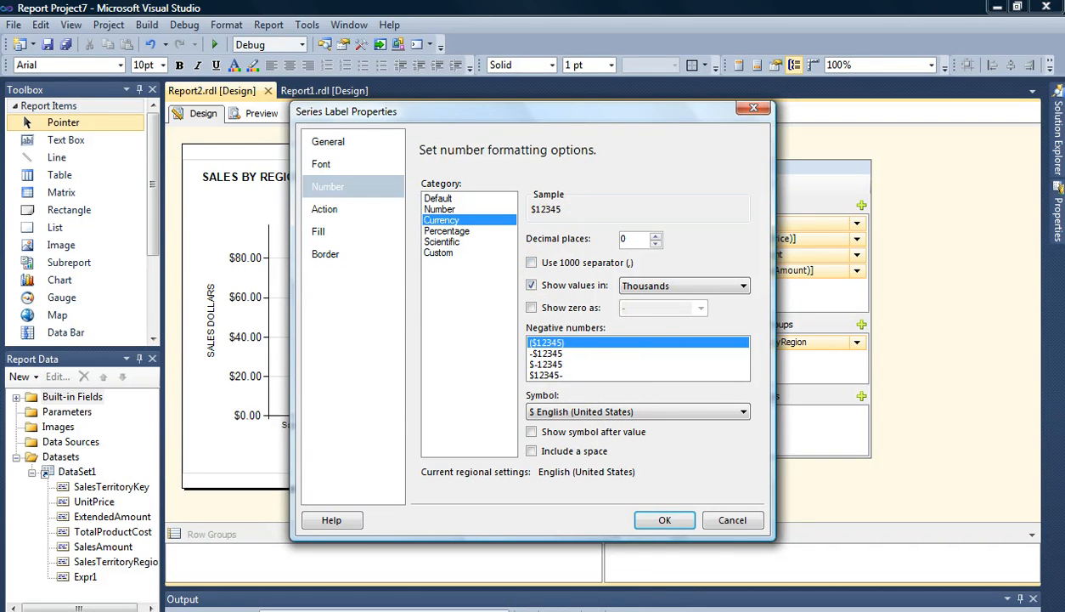
pyautogui.click(667, 523)
pyautogui.click(664, 521)
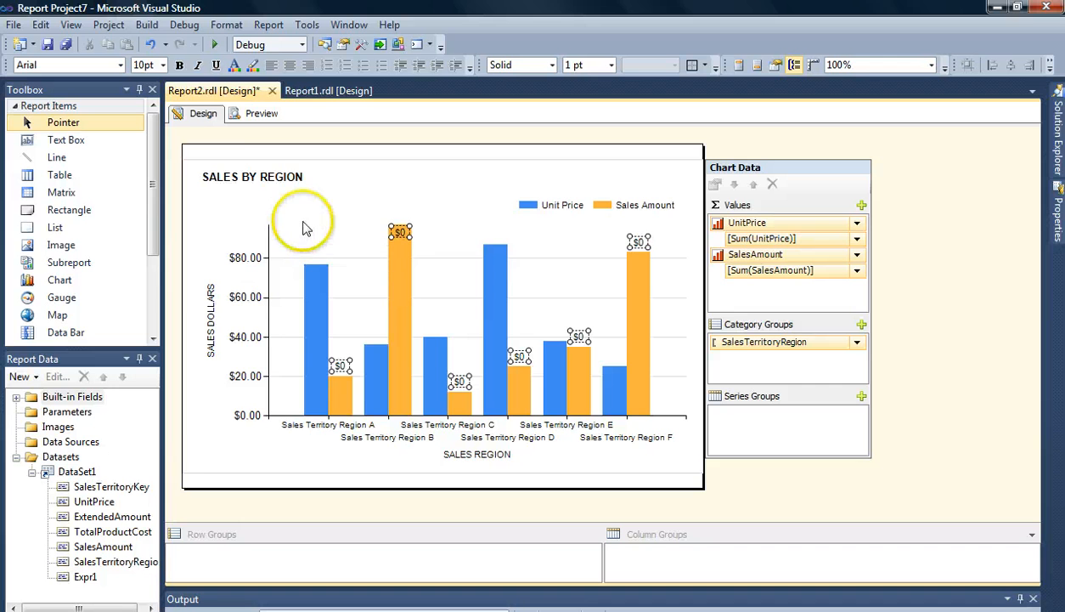
pyautogui.click(263, 114)
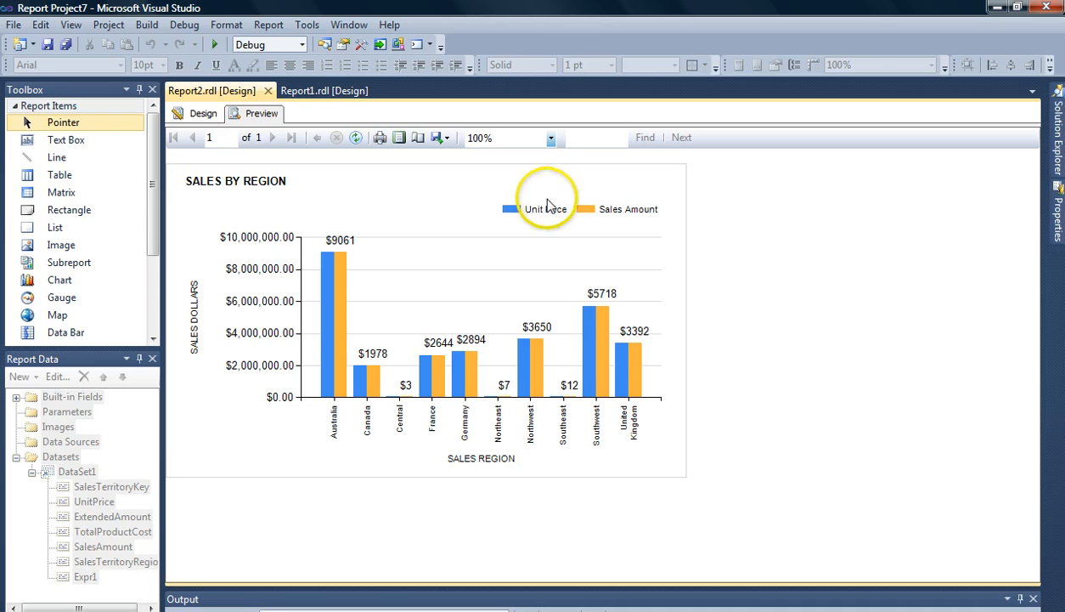
pyautogui.click(204, 119)
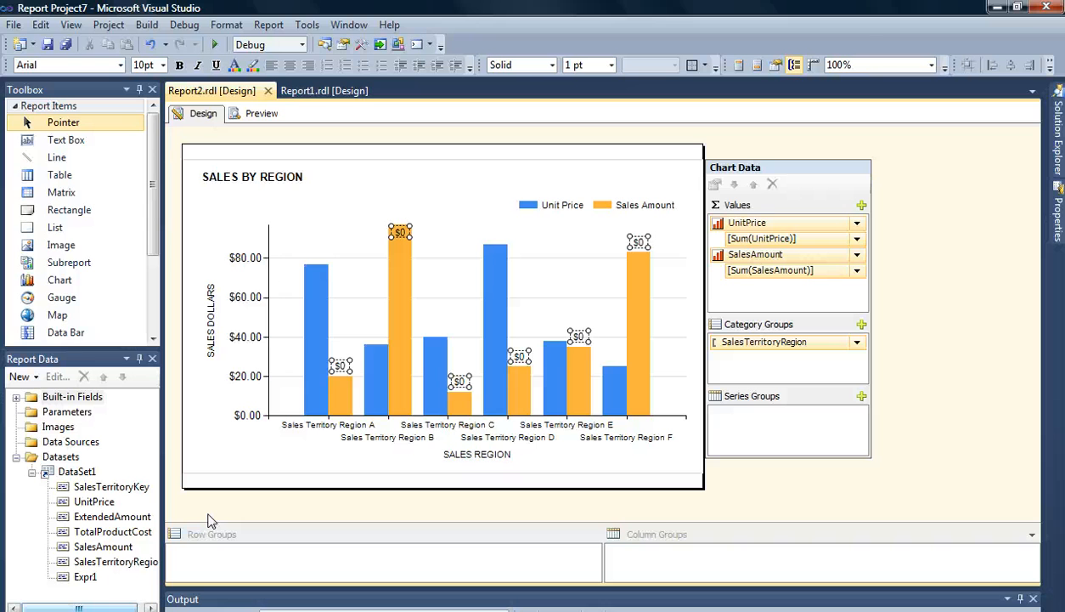
# - Set the chart's color palette to Fire in Chart Properties and preview the report
pyautogui.click(313, 225)
pyautogui.rightClick(313, 228)
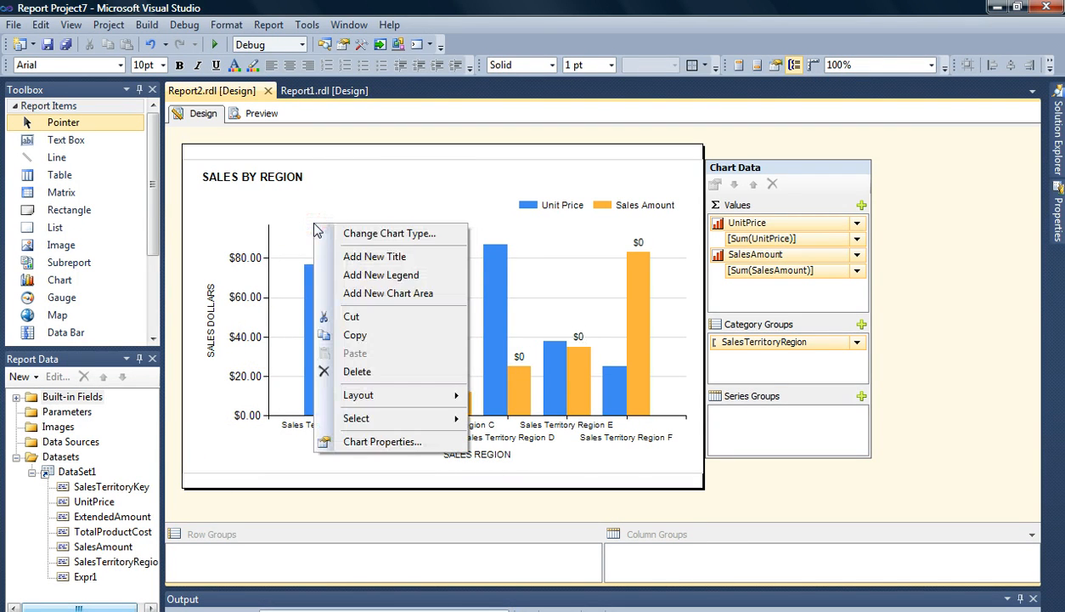
pyautogui.click(395, 445)
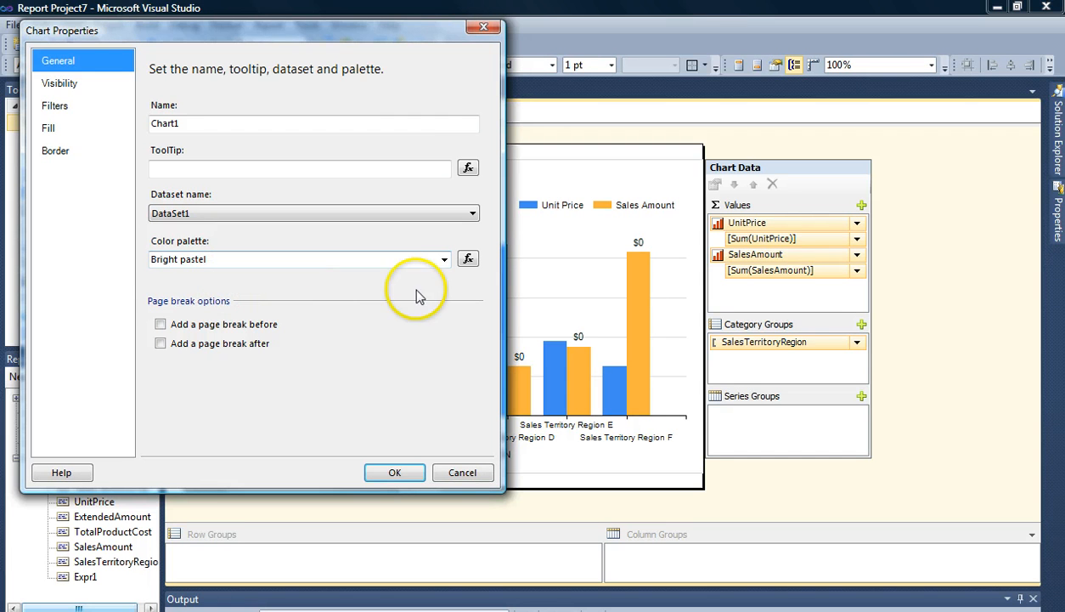
pyautogui.click(445, 259)
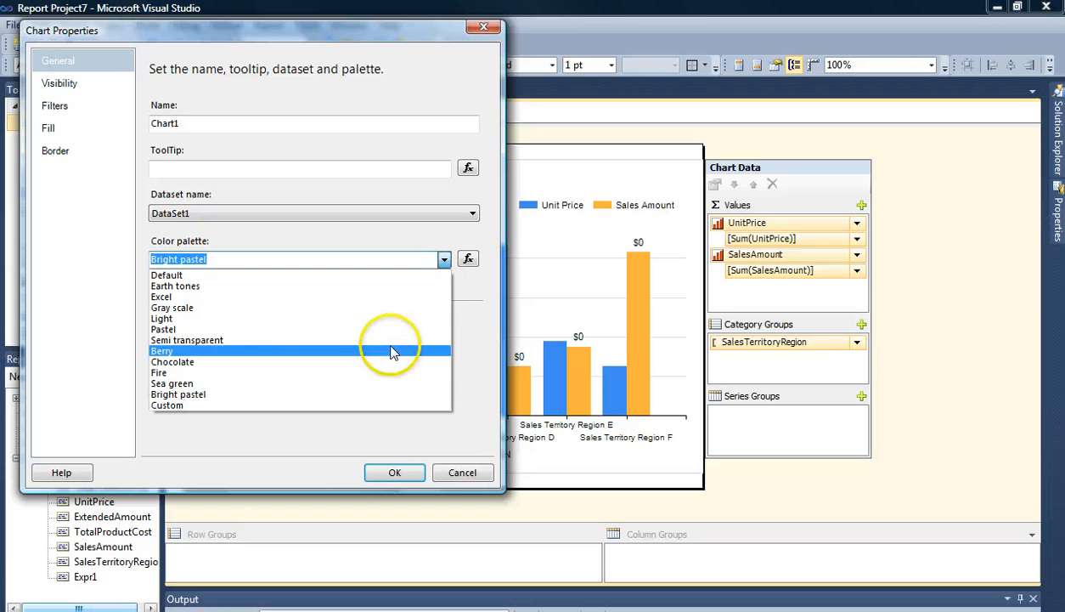
pyautogui.click(369, 384)
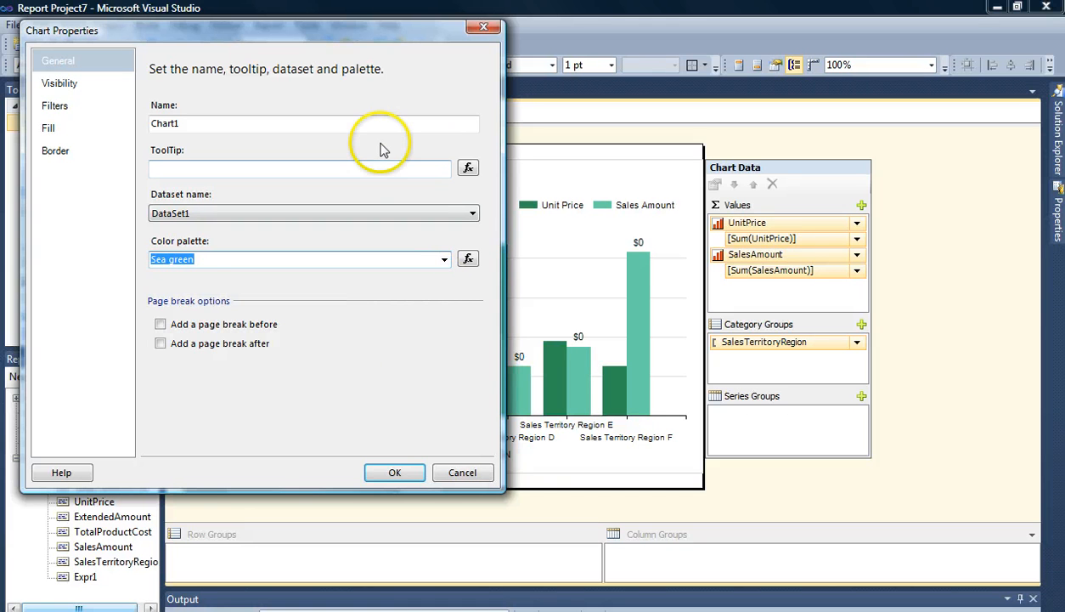
pyautogui.moveTo(316, 35); pyautogui.dragTo(802, 59)
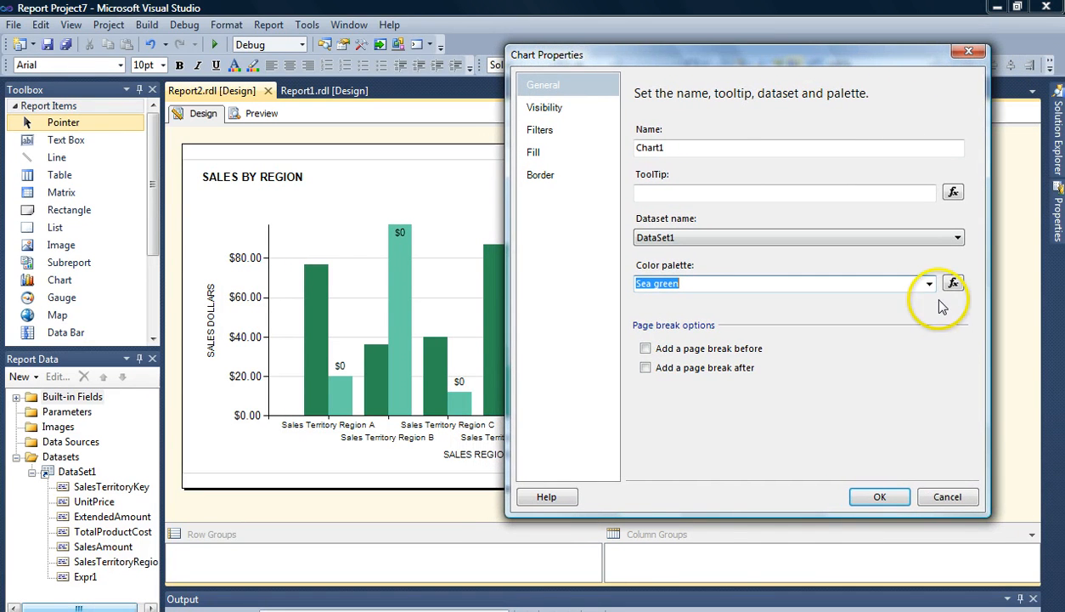
pyautogui.click(929, 283)
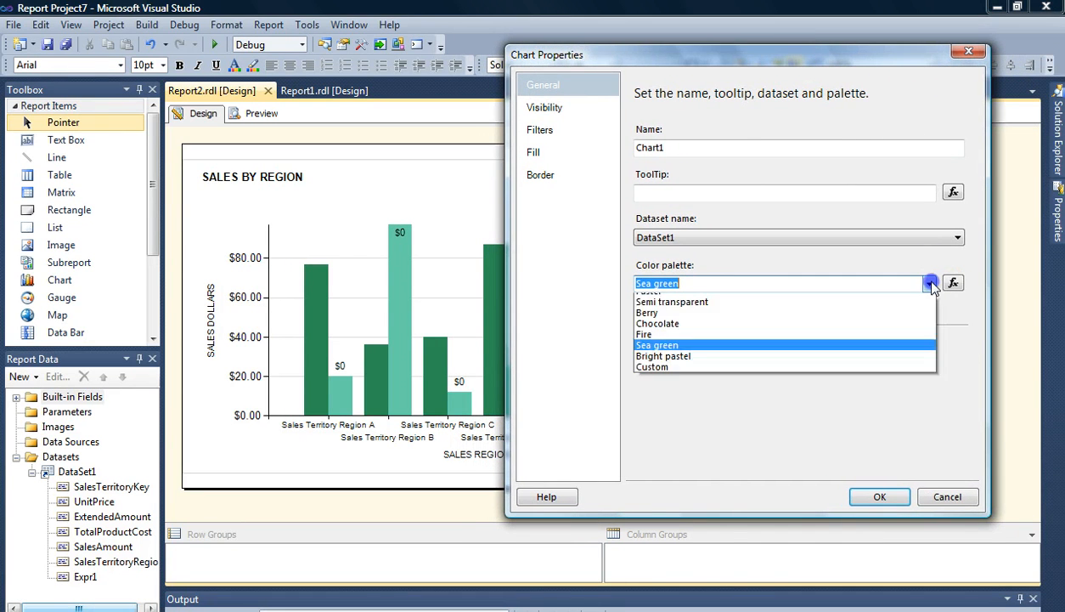
pyautogui.click(896, 332)
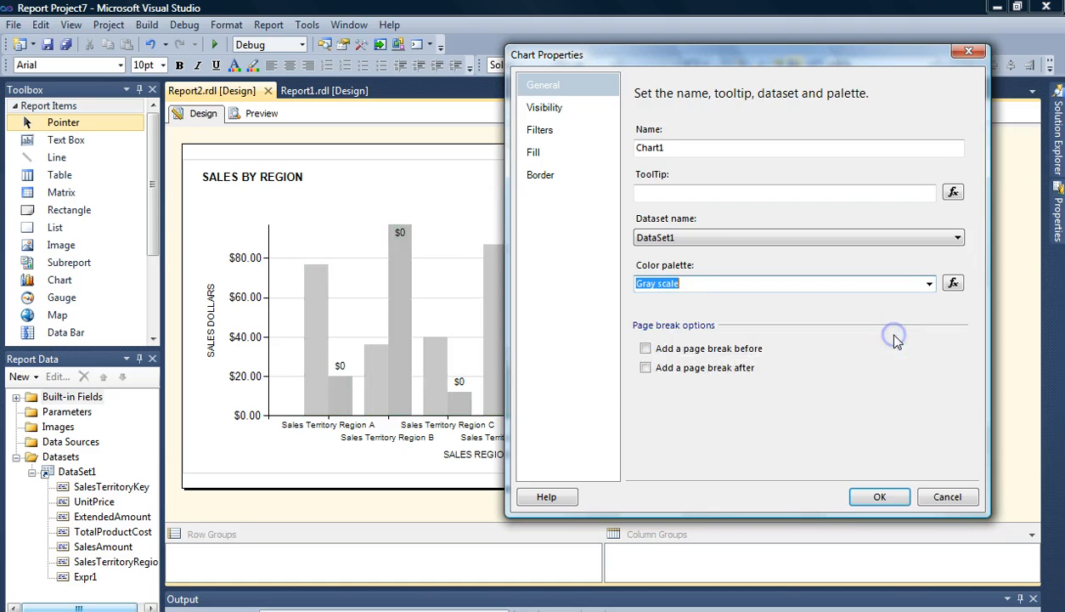
pyautogui.click(929, 283)
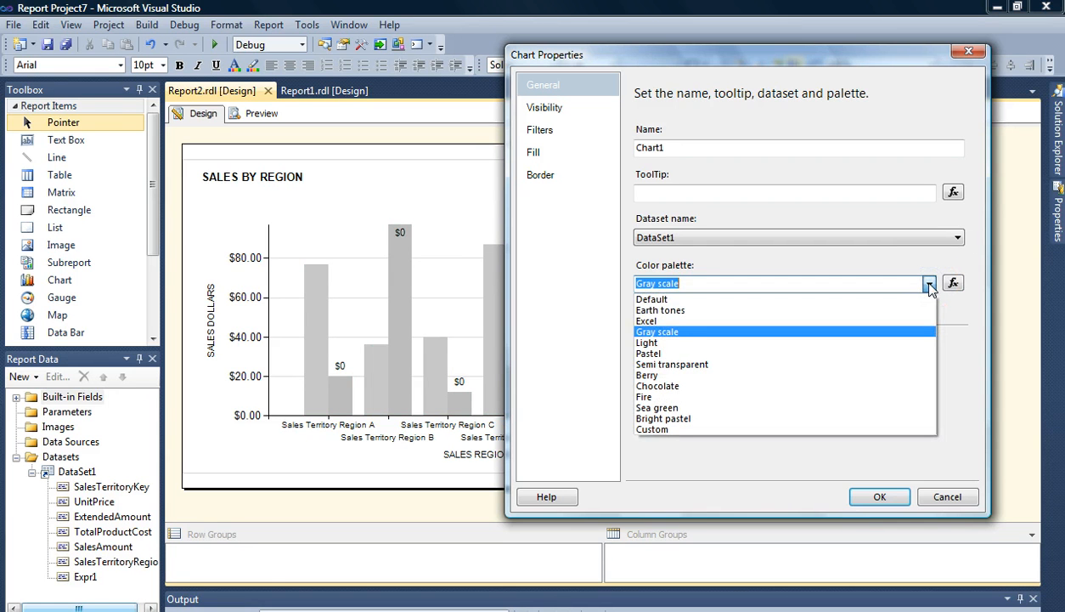
pyautogui.click(848, 311)
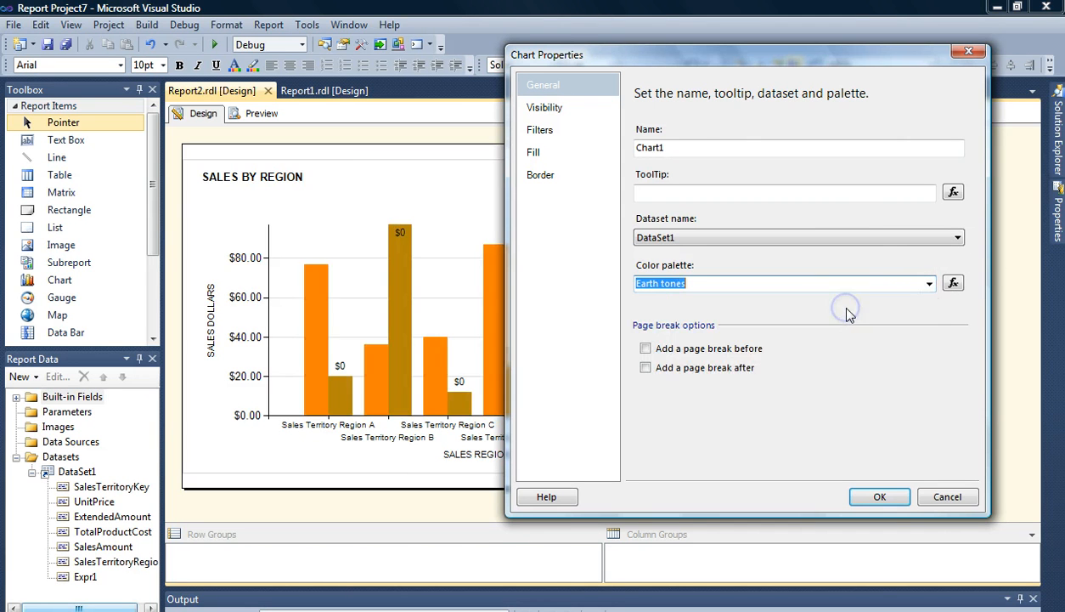
pyautogui.click(929, 284)
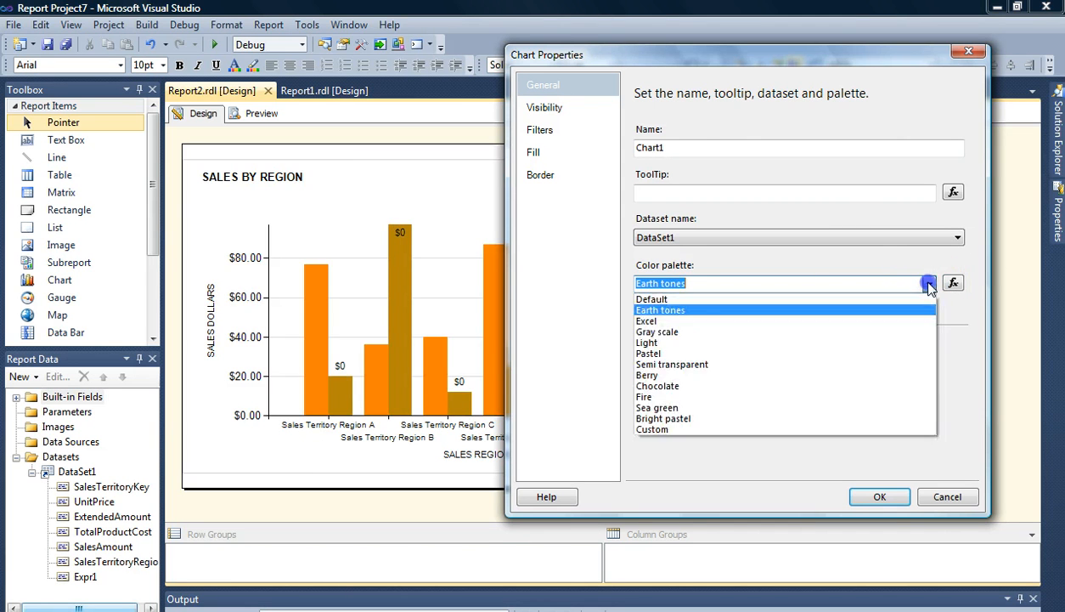
pyautogui.click(872, 397)
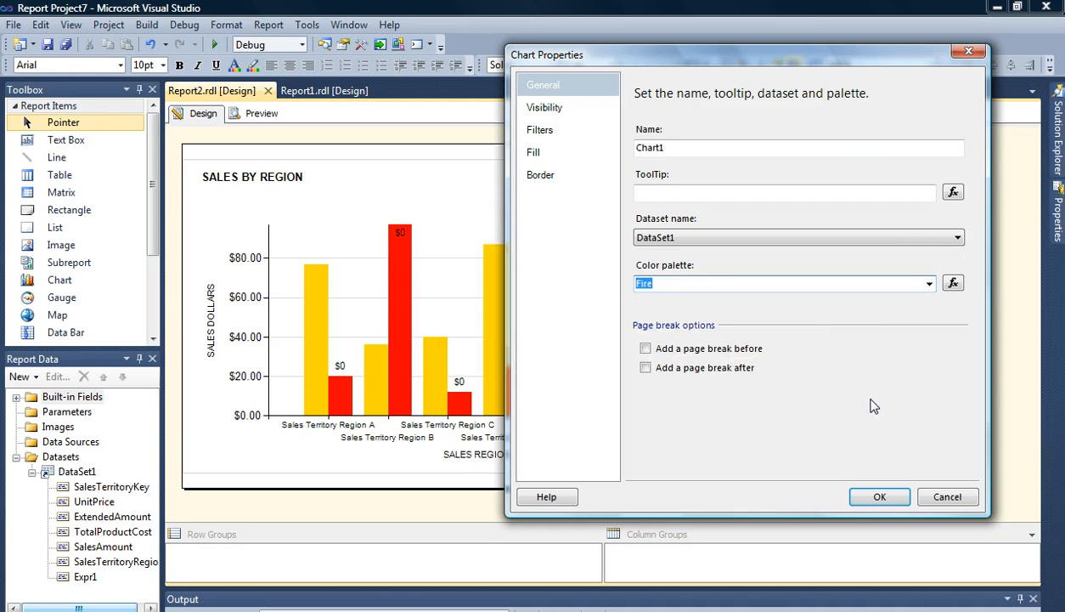
pyautogui.click(878, 496)
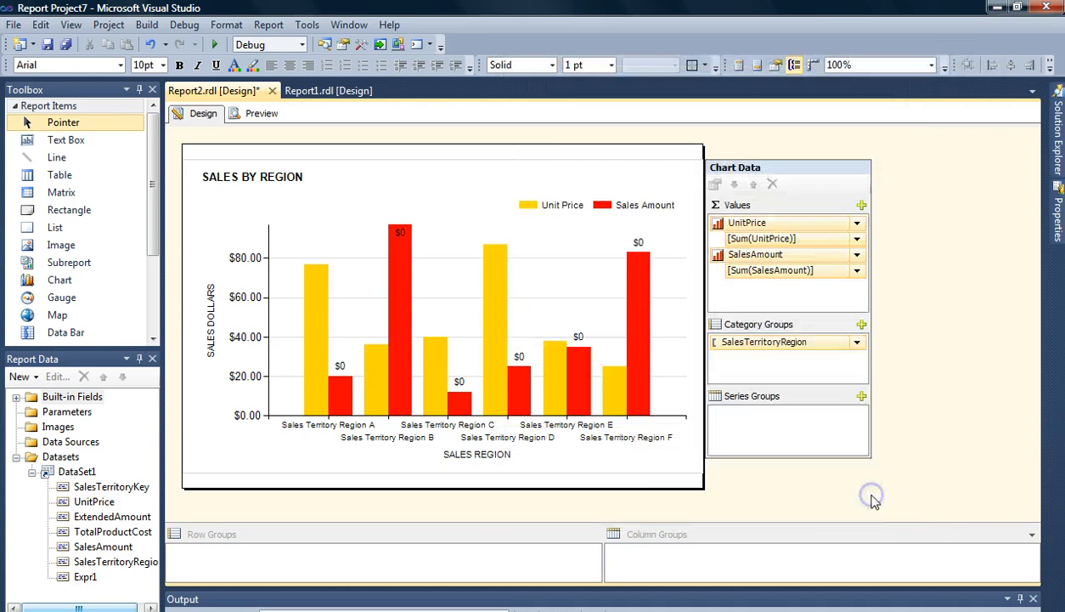
pyautogui.click(260, 119)
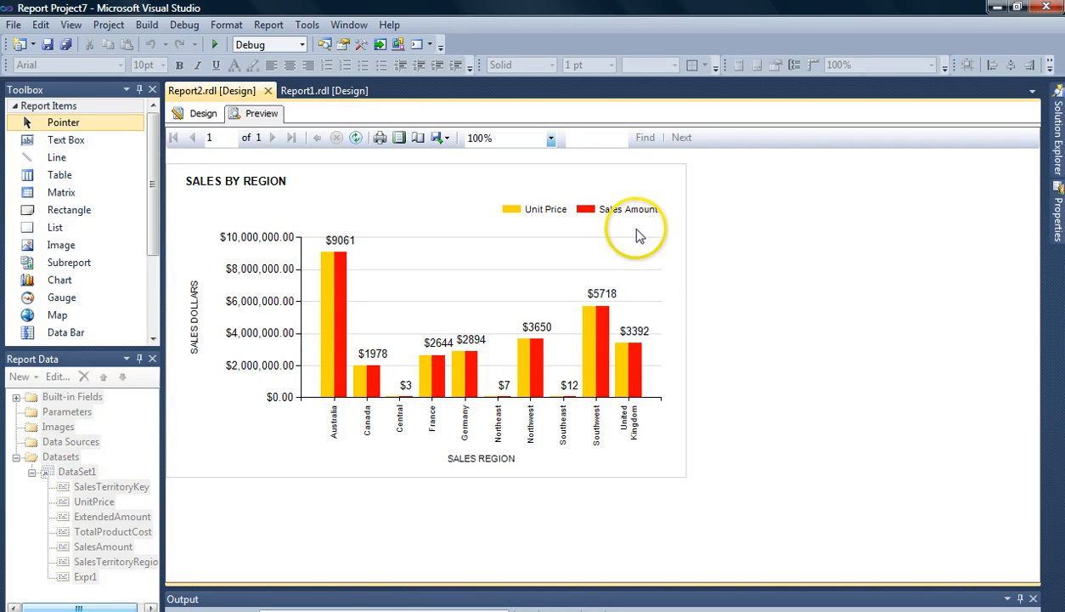
# - Set the Sales Amount series fill color to Lime in Series Properties and preview the report
pyautogui.click(203, 116)
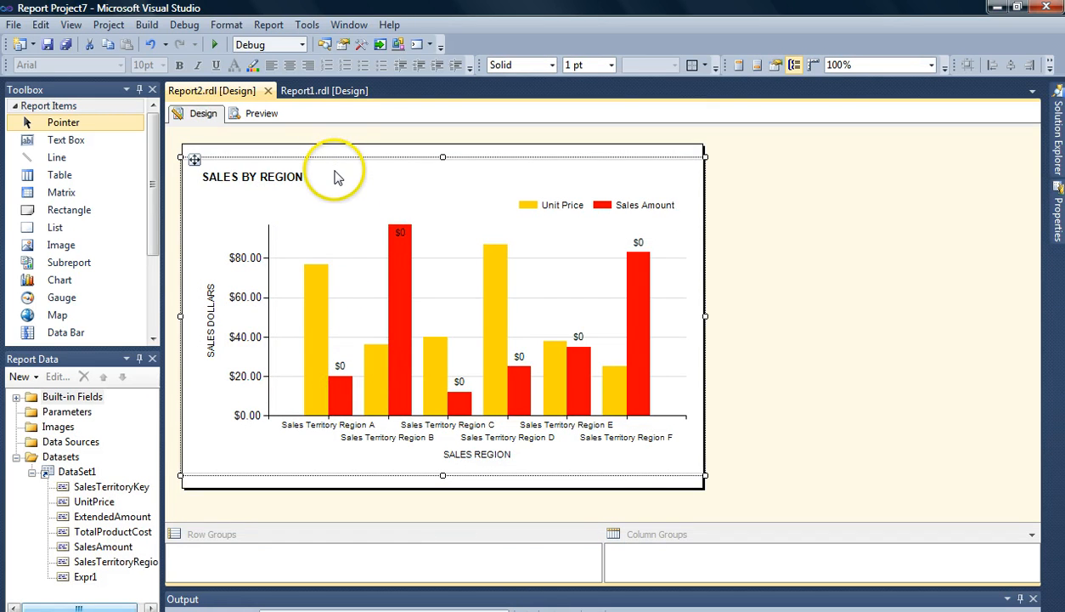
pyautogui.click(336, 236)
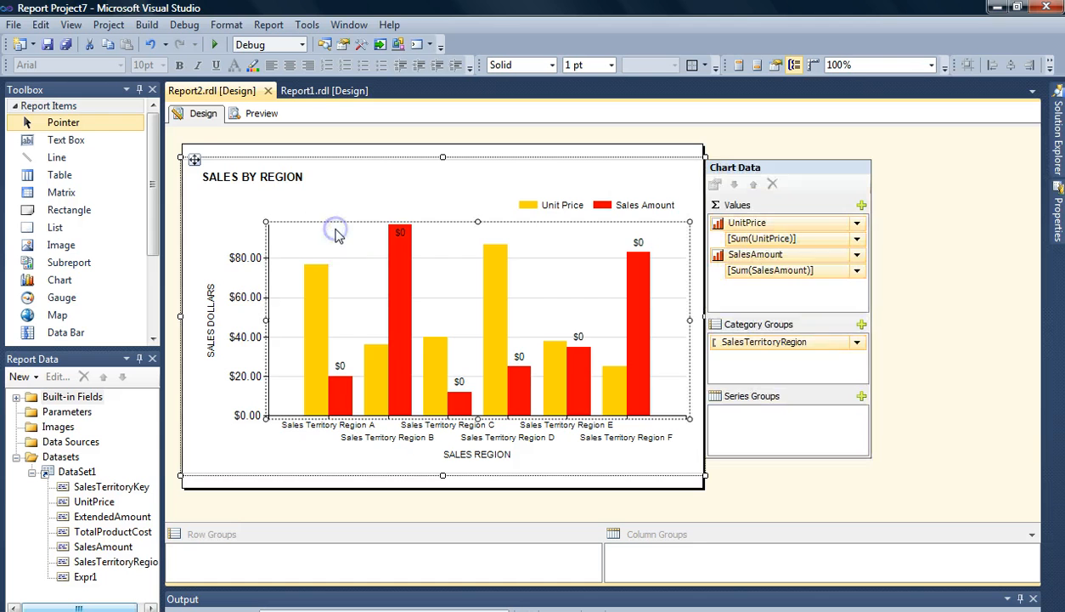
pyautogui.click(347, 400)
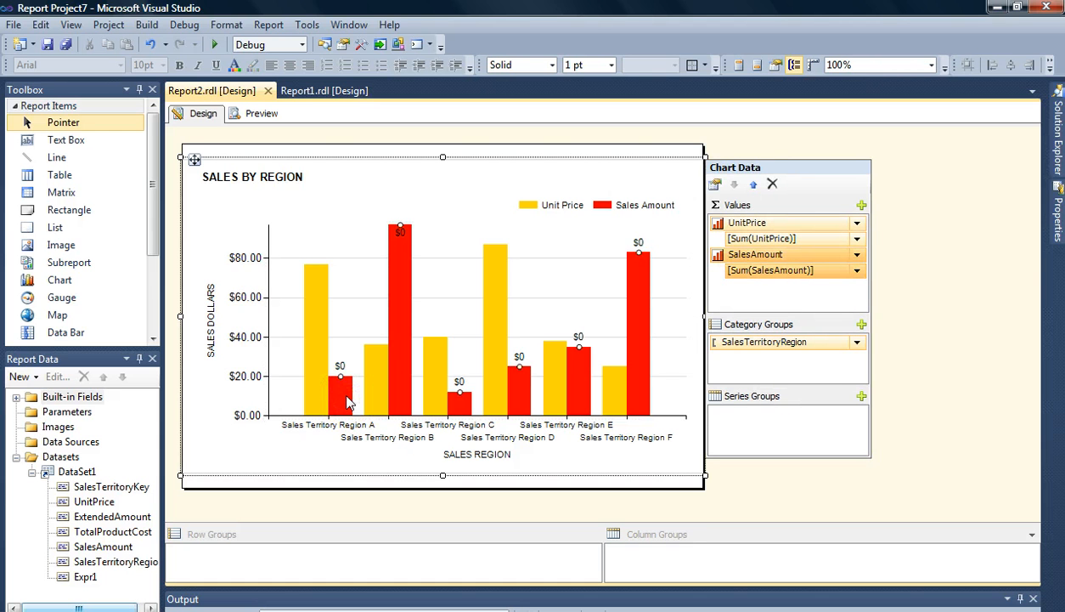
pyautogui.rightClick(348, 403)
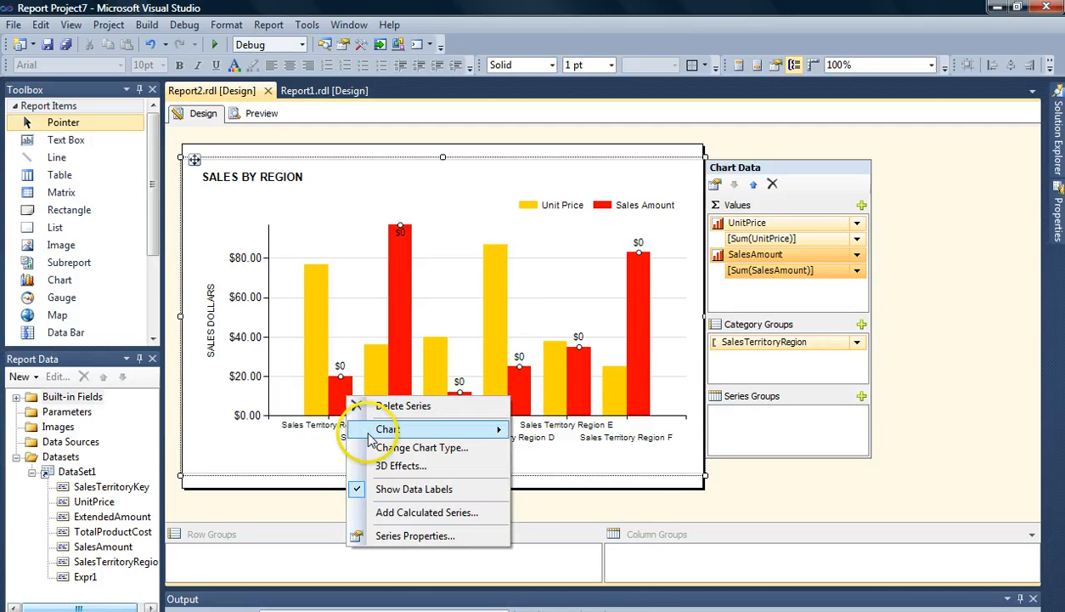
pyautogui.click(416, 536)
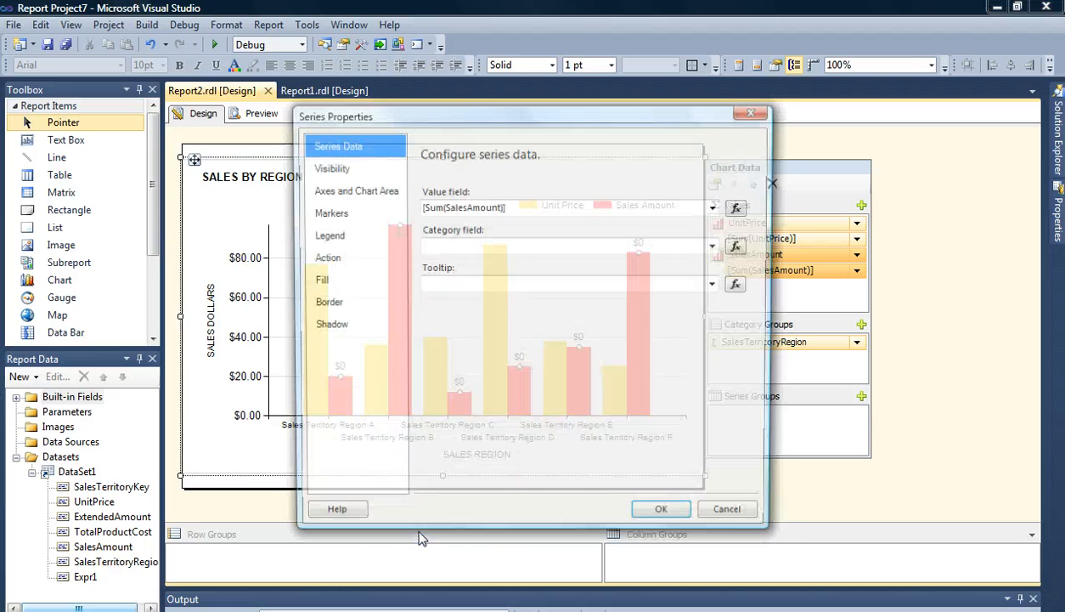
pyautogui.click(333, 287)
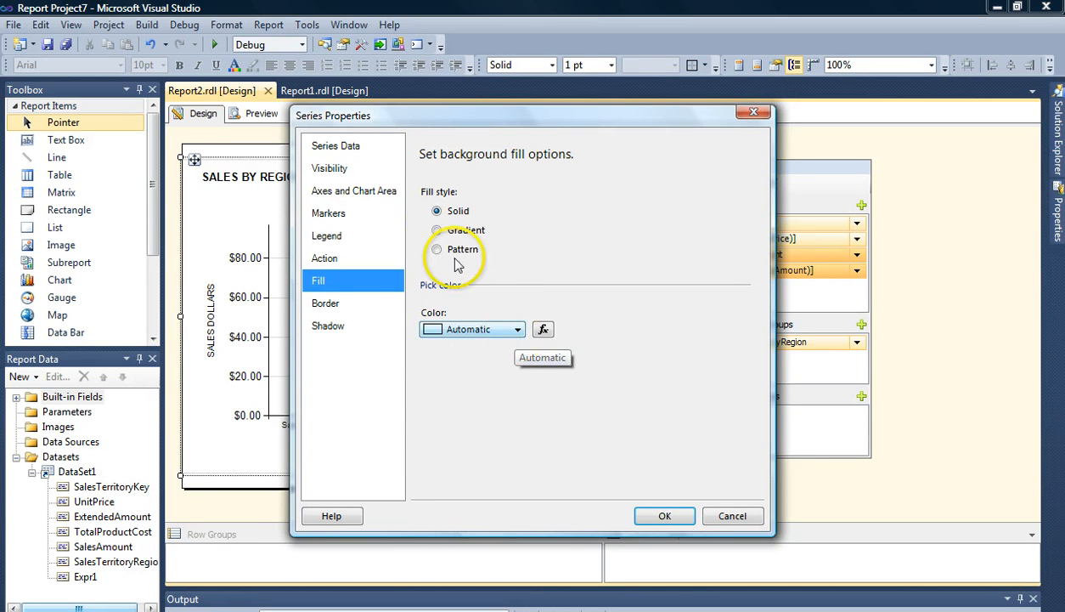
pyautogui.click(517, 330)
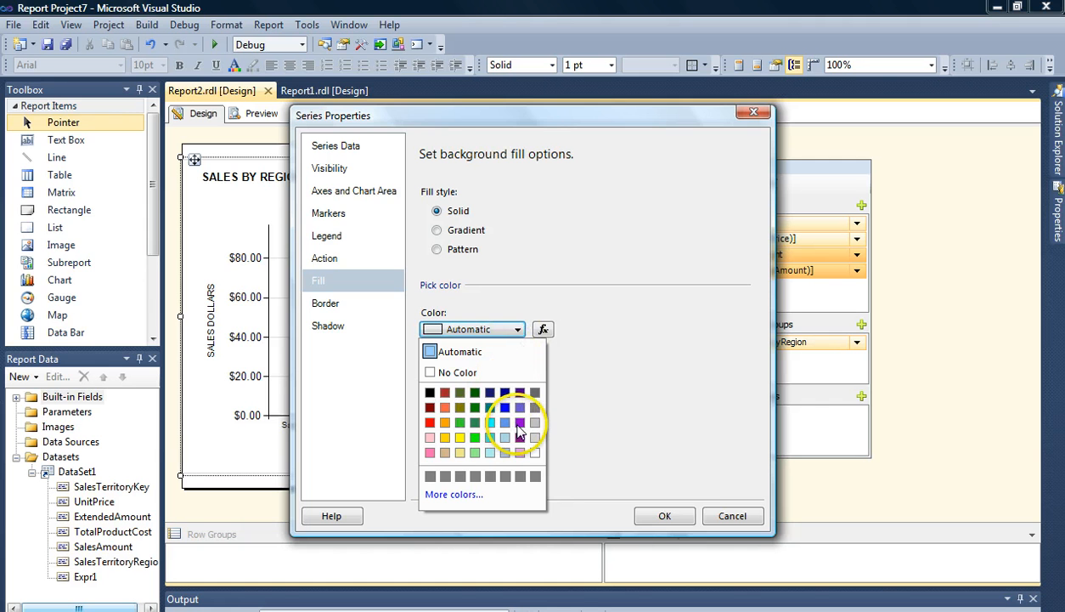
pyautogui.moveTo(485, 115); pyautogui.dragTo(680, 119)
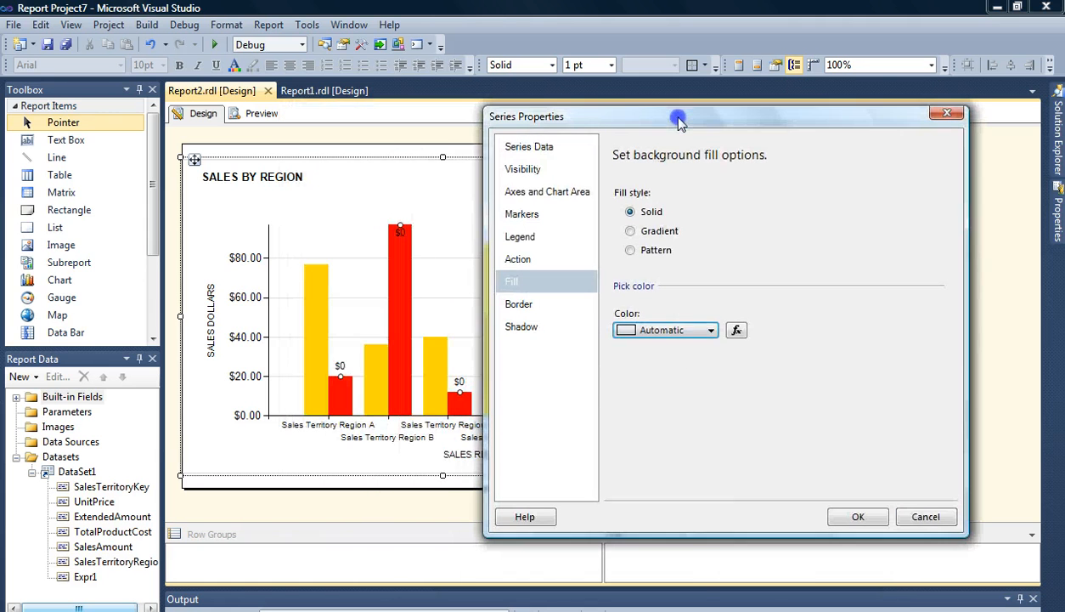
pyautogui.click(711, 331)
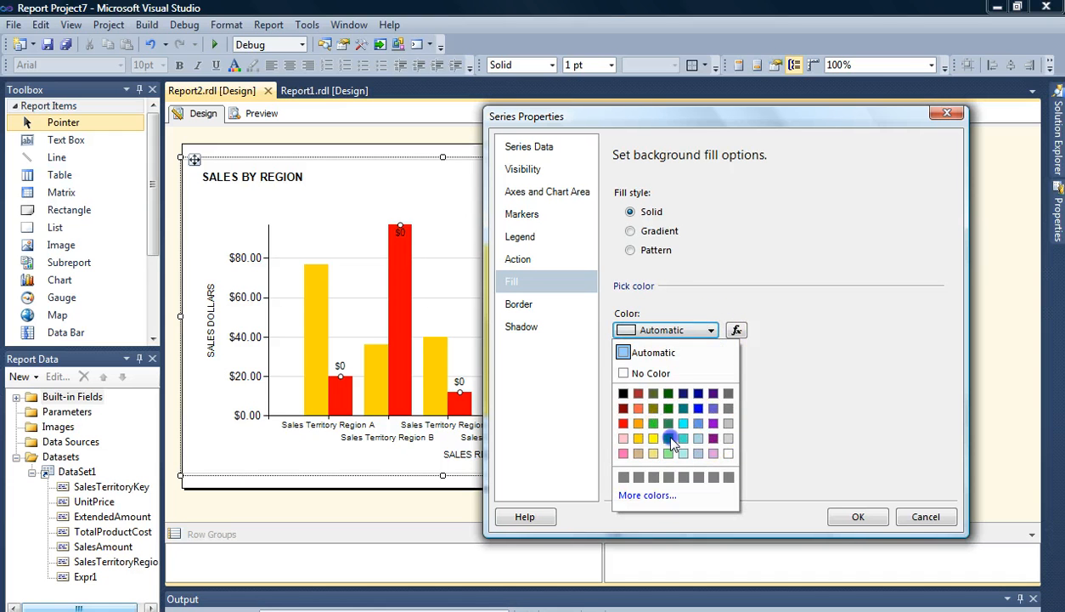
pyautogui.click(671, 437)
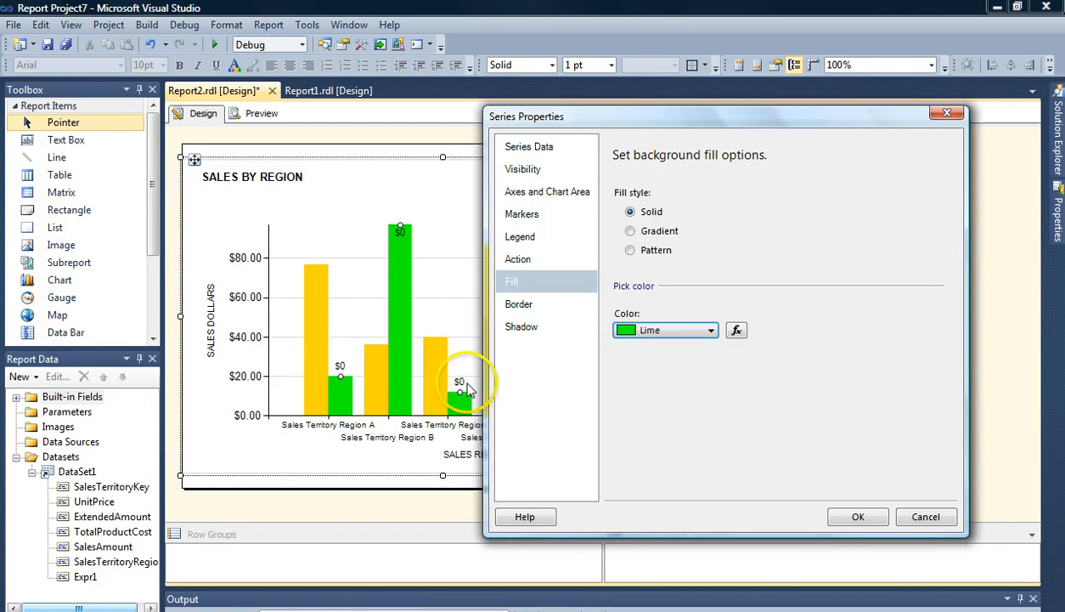
pyautogui.click(846, 518)
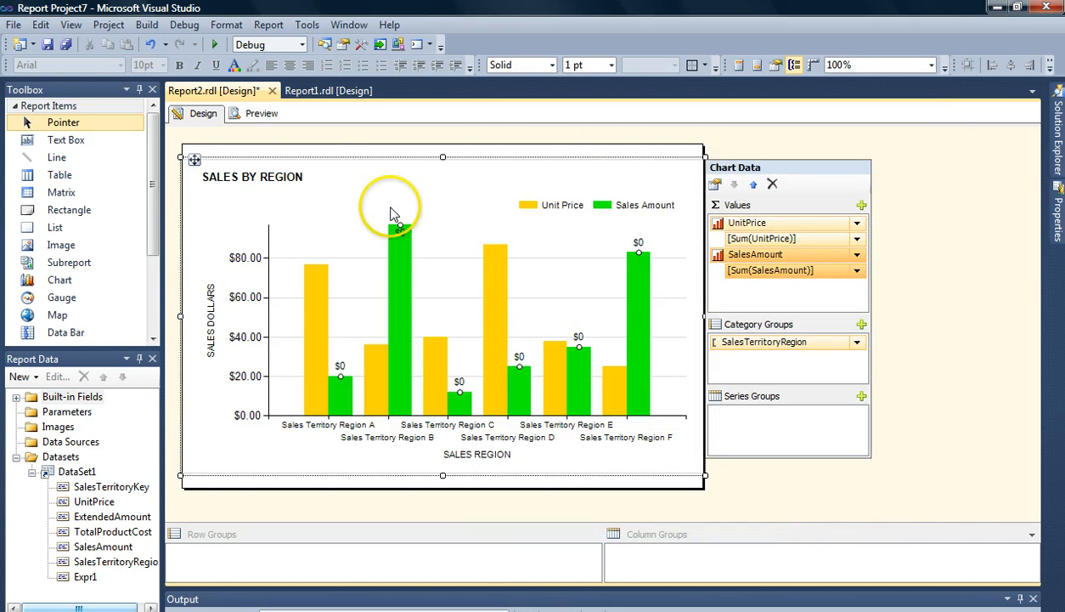
pyautogui.click(265, 116)
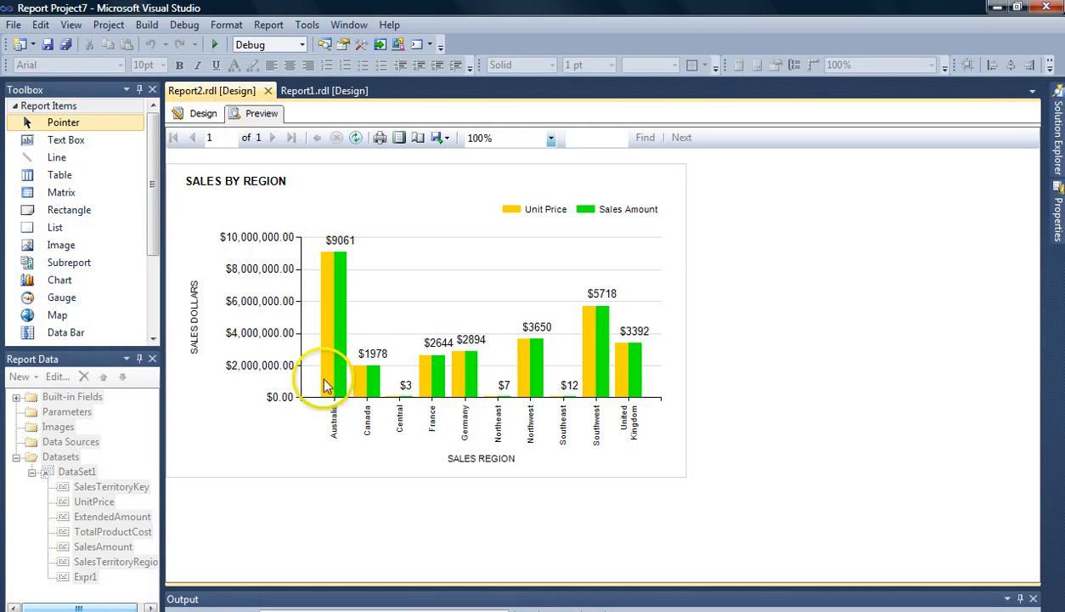
# - Open the Unit Price series' fill color expression and start it as =IIF(Fields!UnitPrice.Value
pyautogui.click(204, 125)
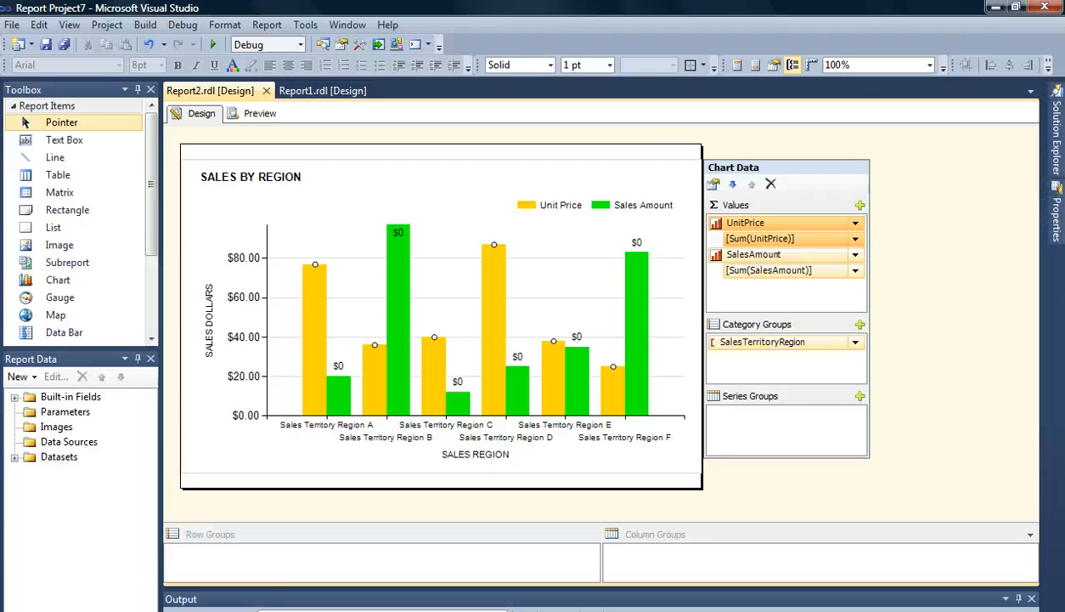
pyautogui.click(378, 486)
pyautogui.rightClick(319, 357)
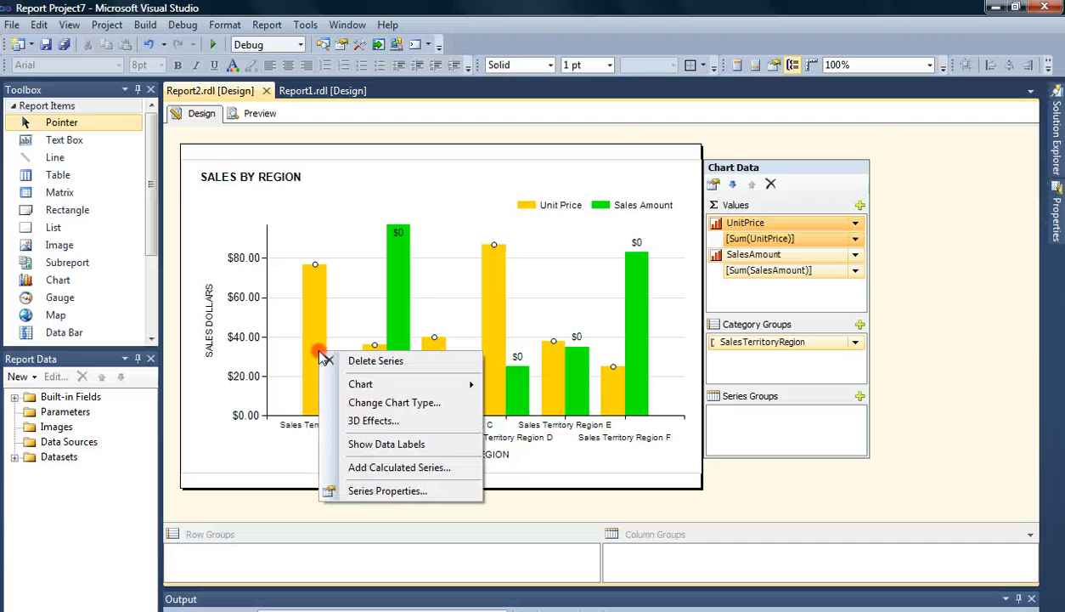
pyautogui.click(387, 491)
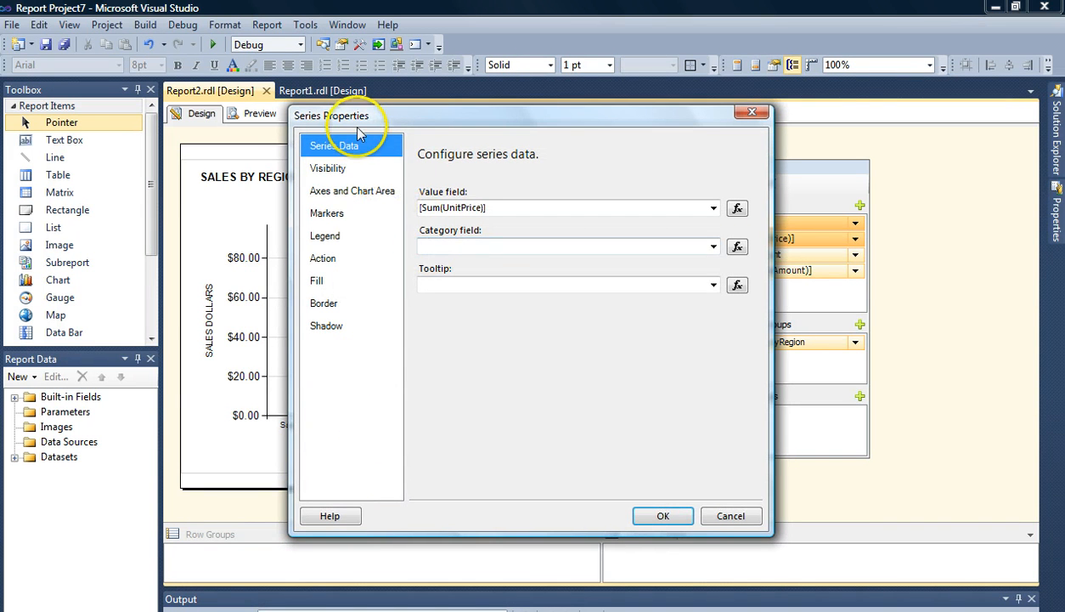
pyautogui.moveTo(354, 125); pyautogui.dragTo(535, 117)
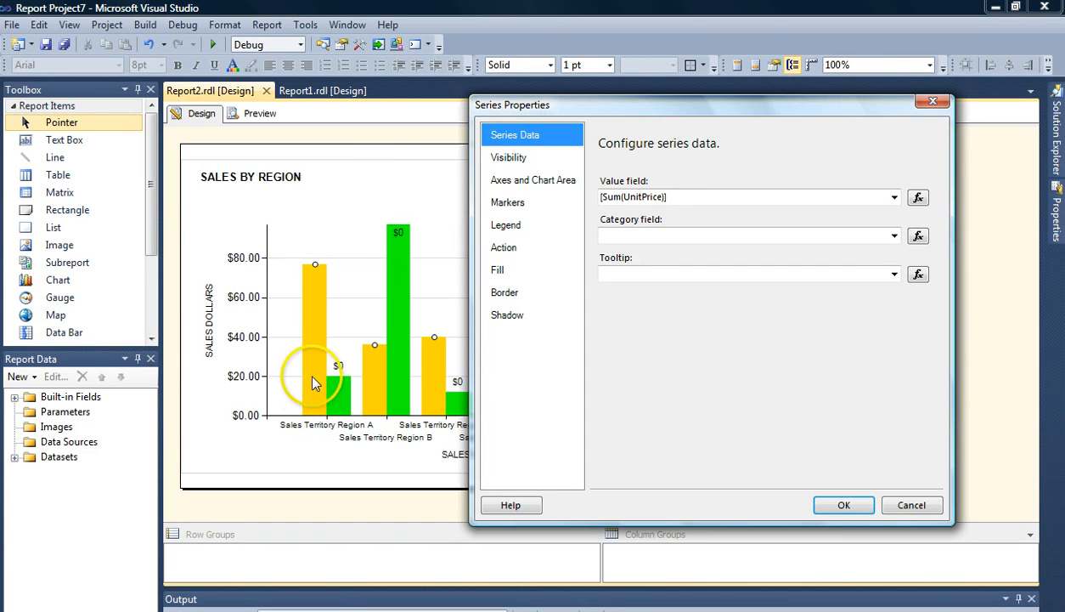
pyautogui.click(493, 293)
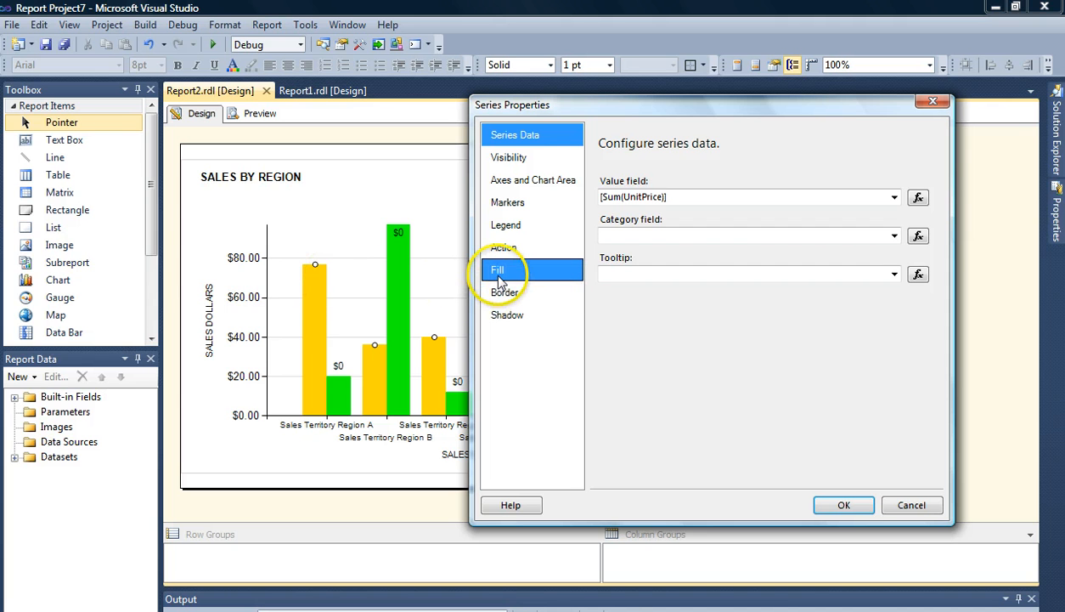
pyautogui.click(497, 271)
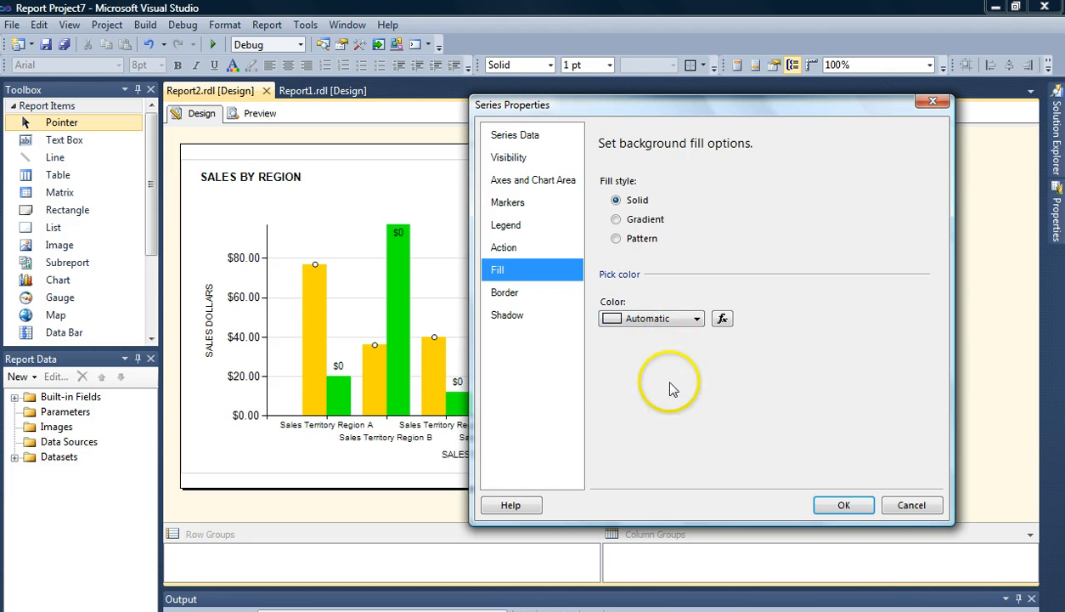
pyautogui.click(722, 319)
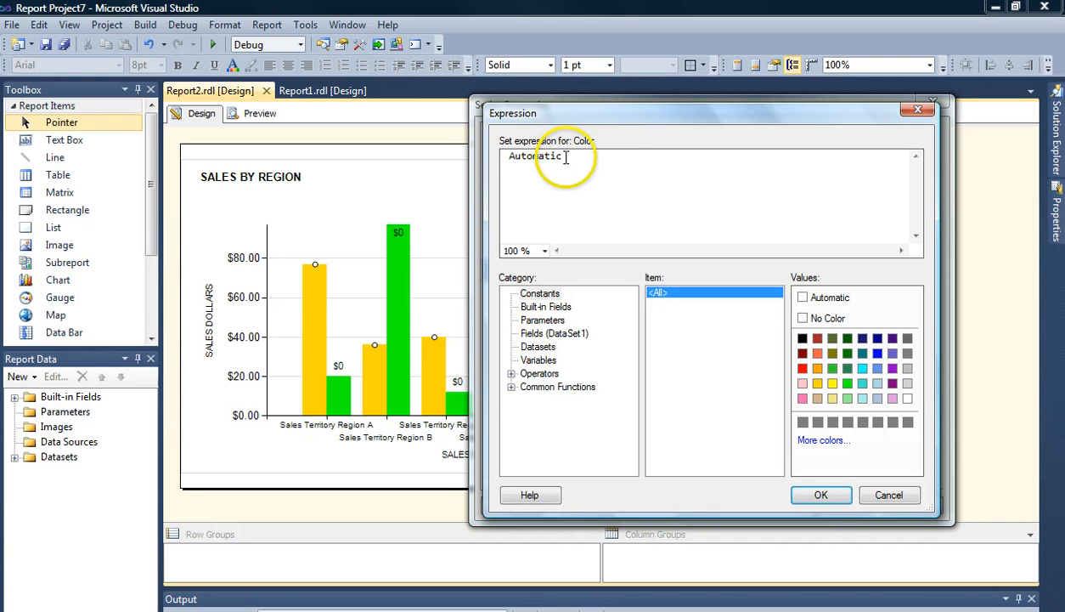
pyautogui.moveTo(581, 156); pyautogui.dragTo(493, 164)
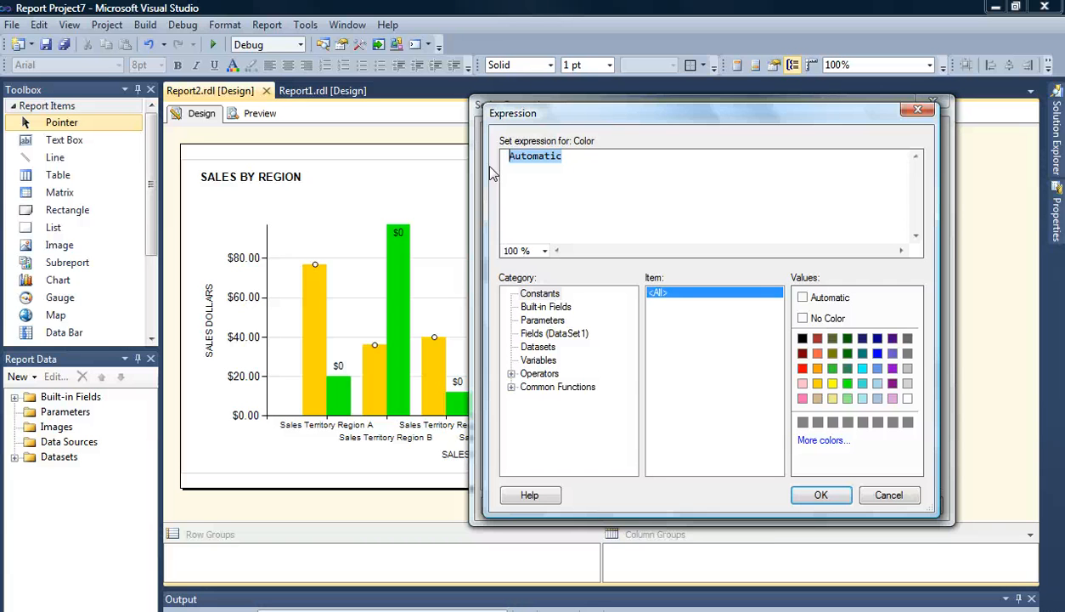
pyautogui.write('I')
pyautogui.write('=')
pyautogui.press('BackSpace')
pyautogui.press('BackSpace')
pyautogui.write('=IIF(')
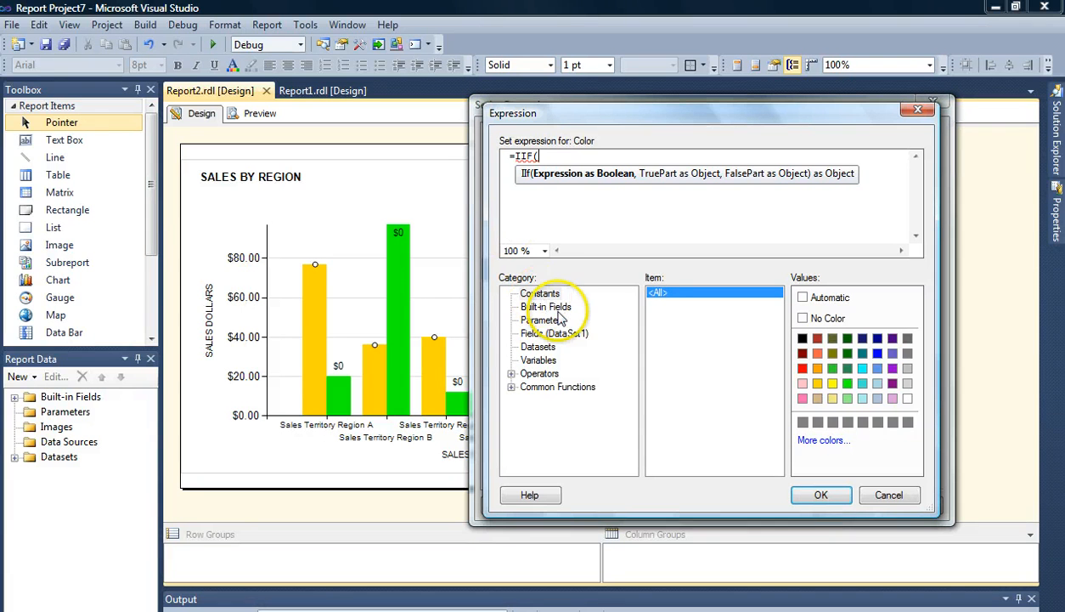
pyautogui.click(544, 334)
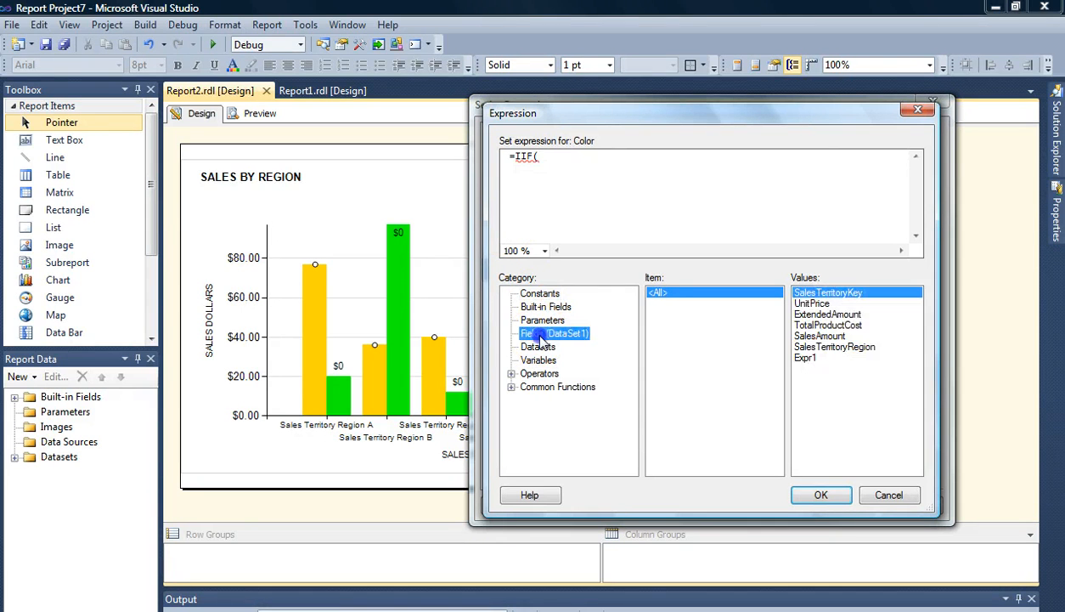
pyautogui.doubleClick(811, 304)
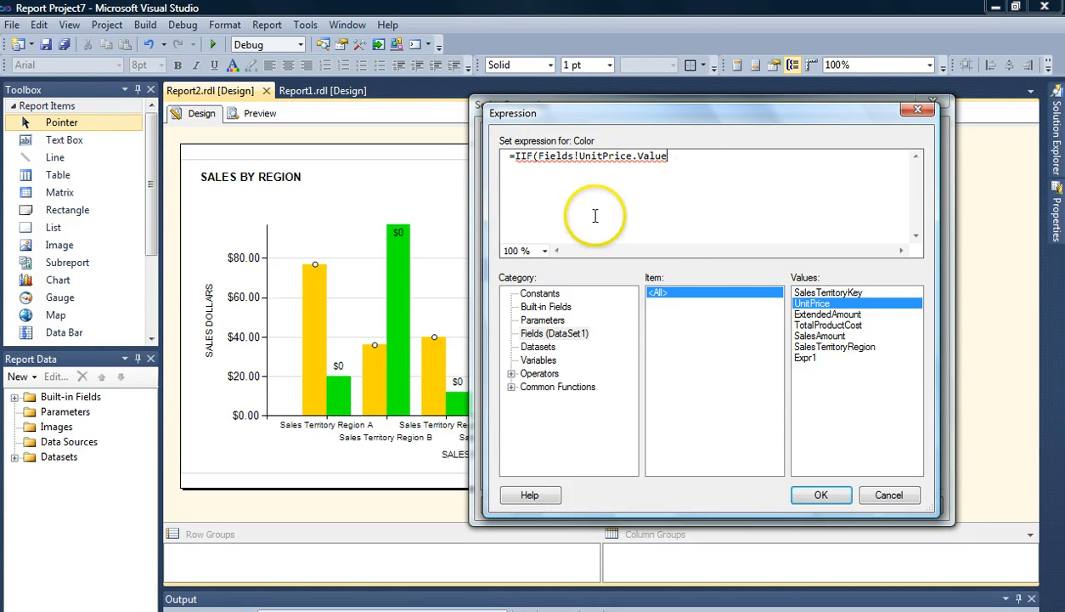
# - Complete the IIF condition as Fields!UnitPrice.Value=MAX(Fields!UnitPrice.Value,"DataSet") followed by a comma
pyautogui.click(516, 166)
pyautogui.click(678, 161)
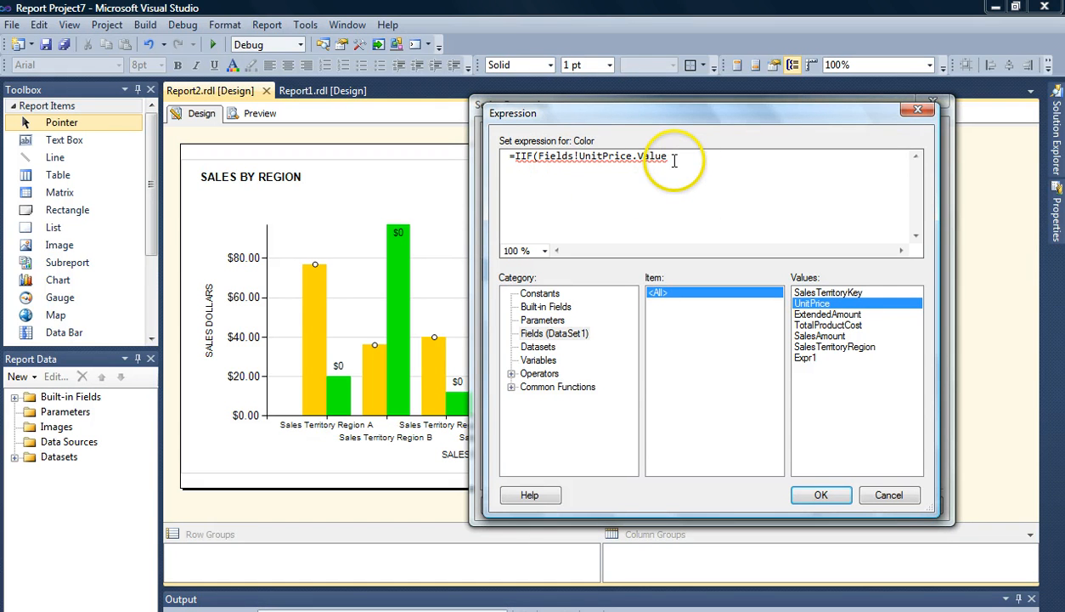
pyautogui.write('=')
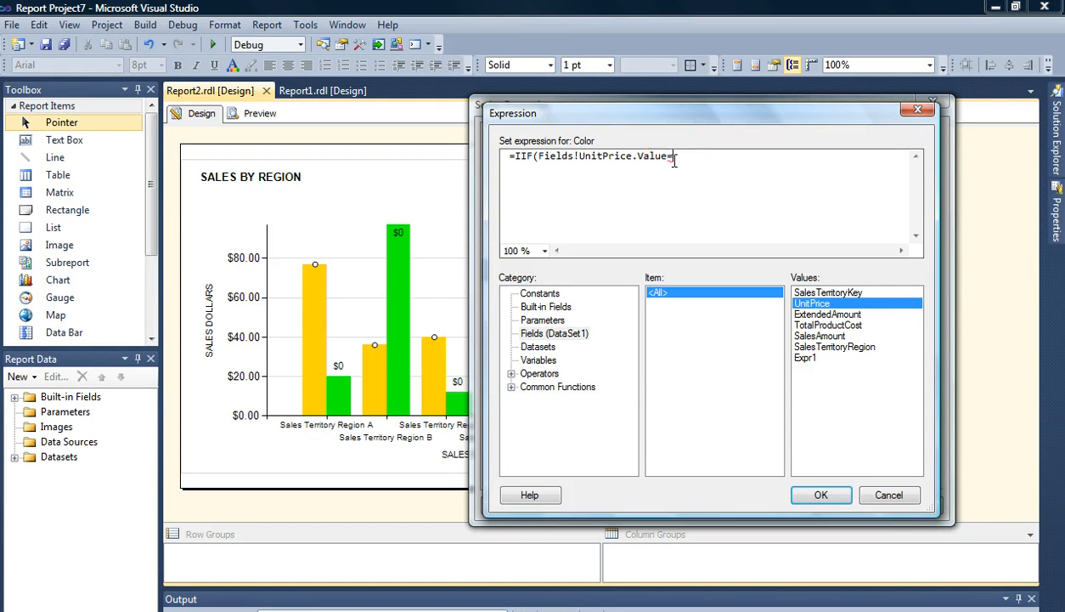
pyautogui.write('MAX(')
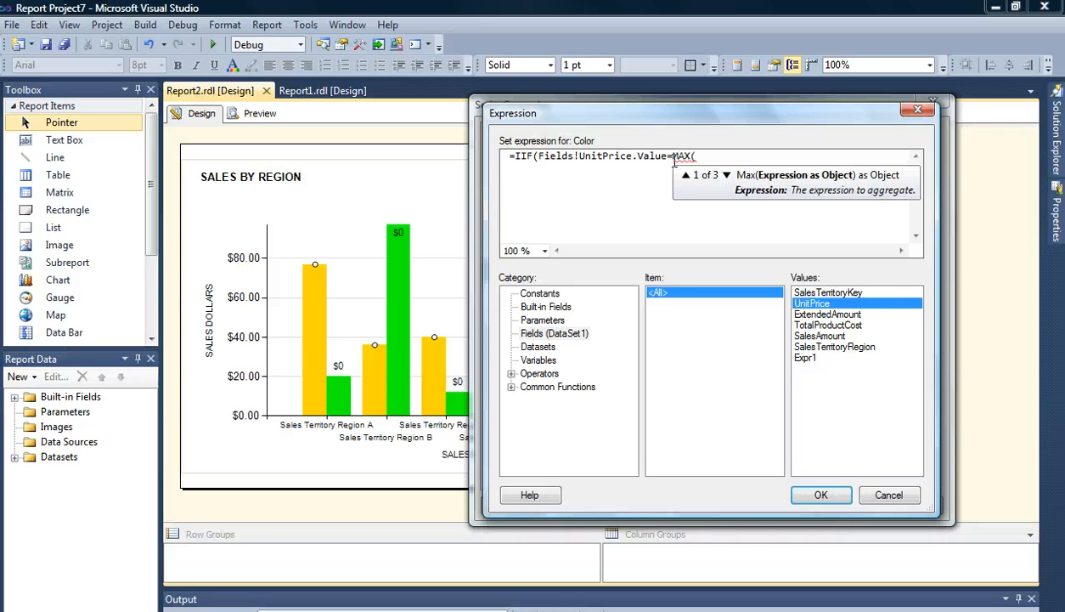
pyautogui.doubleClick(840, 307)
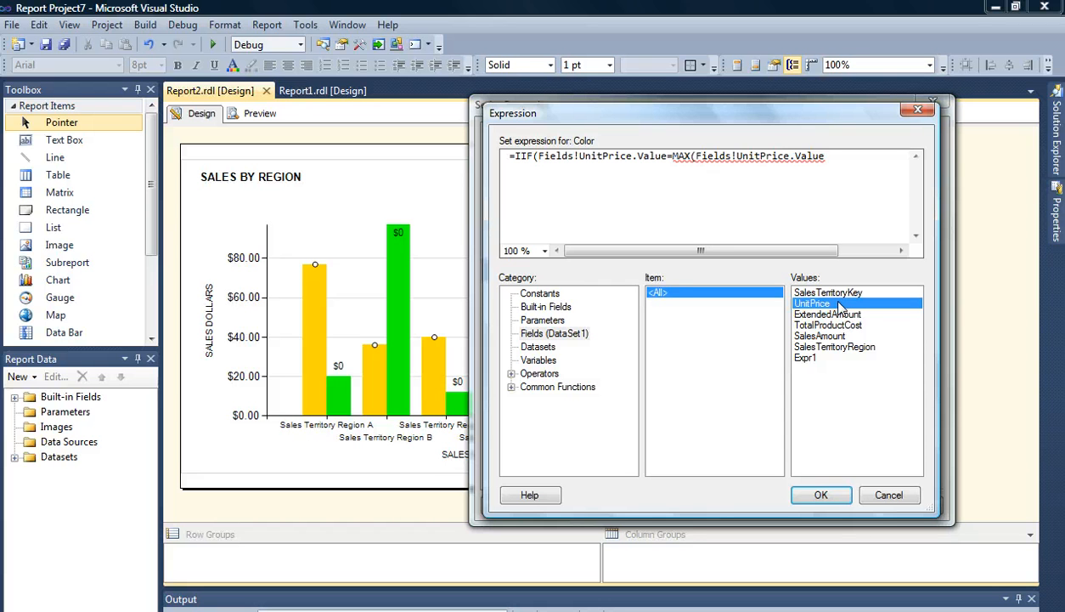
pyautogui.write(',')
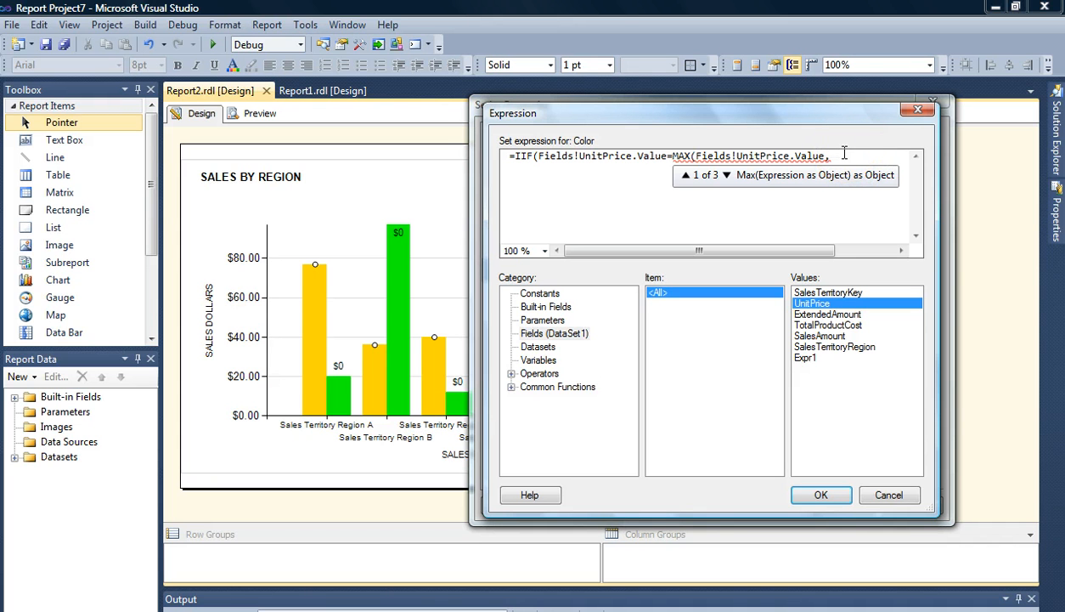
pyautogui.write('"')
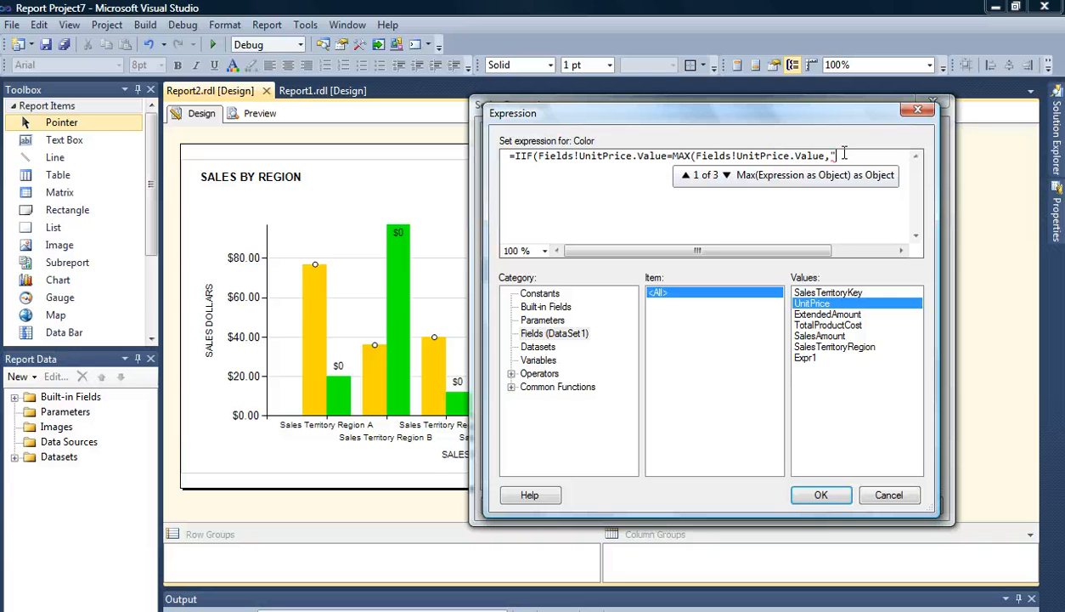
pyautogui.write('Datas')
pyautogui.press('BackSpace')
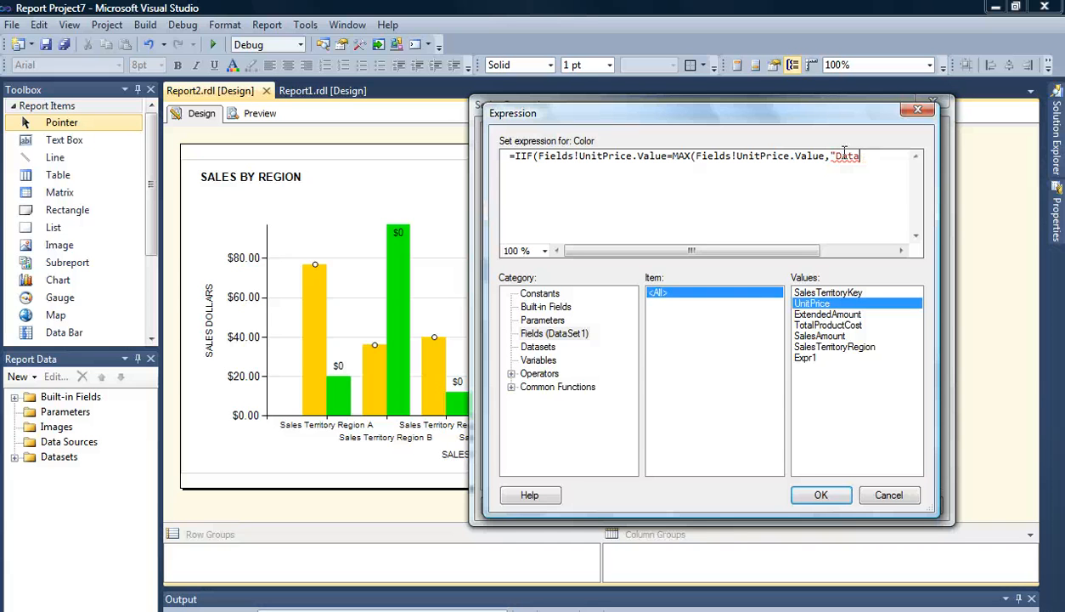
pyautogui.write('Set"')
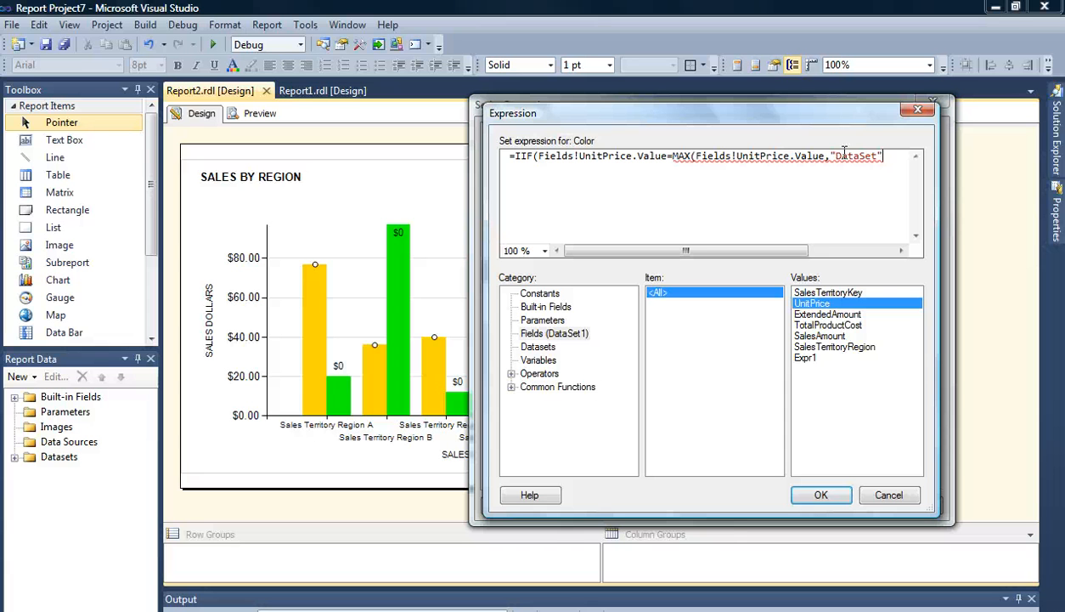
pyautogui.write(')')
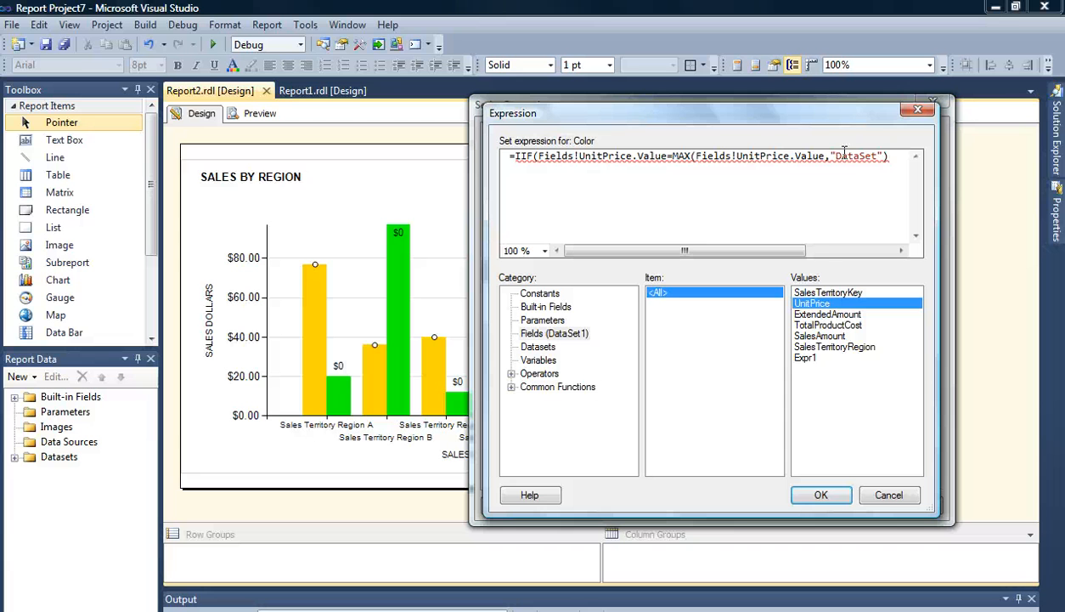
pyautogui.write(',')
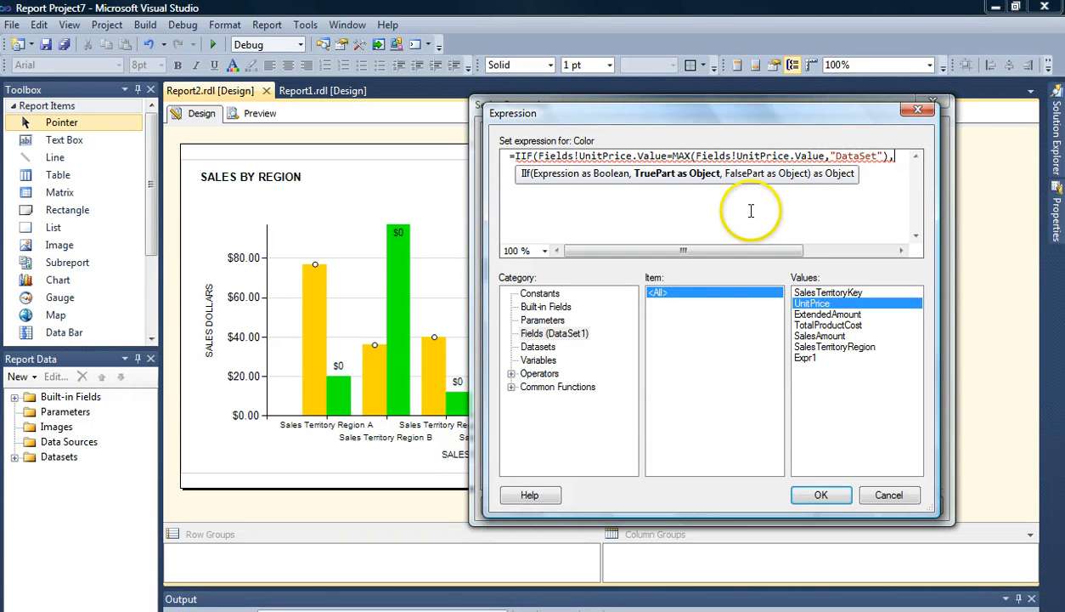
# - Complete the IIF with "DarkViolet" as the true color and "Aqua" as the false color, then close the parenthesis
pyautogui.click(543, 293)
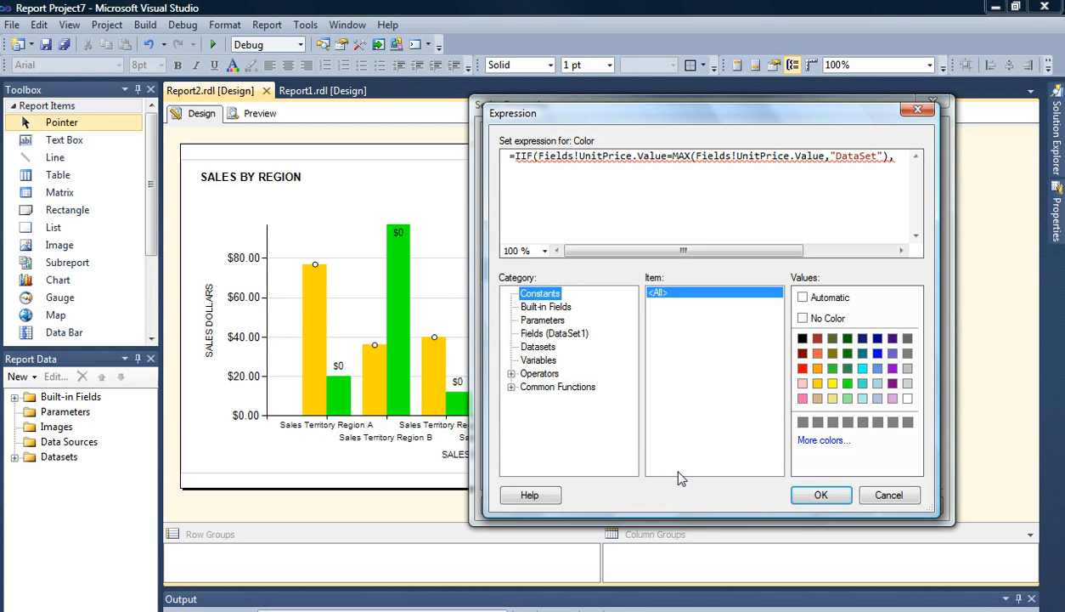
pyautogui.click(894, 374)
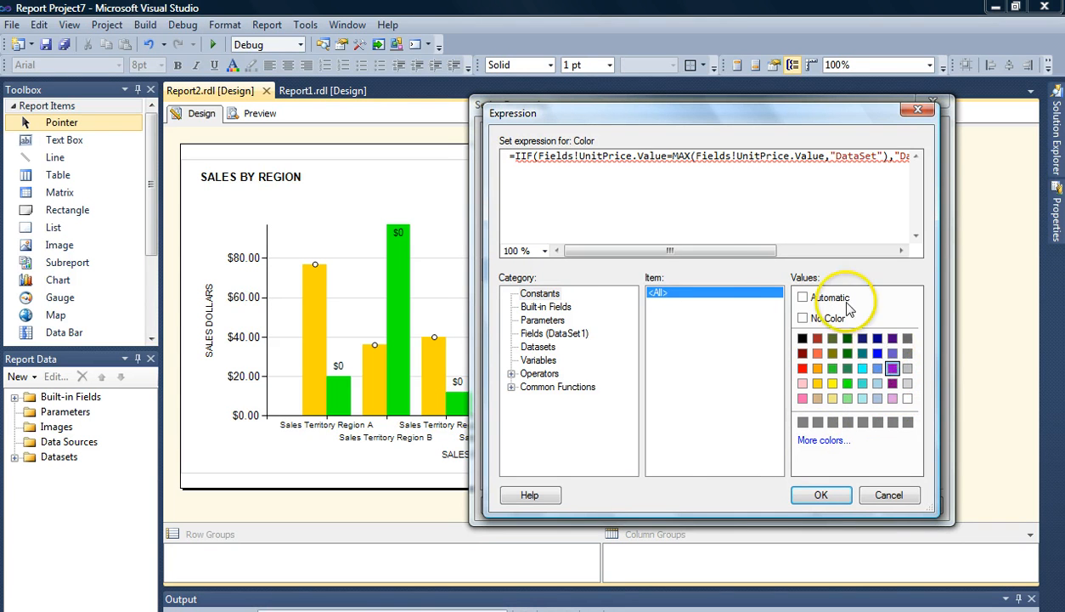
pyautogui.moveTo(754, 251); pyautogui.dragTo(838, 253)
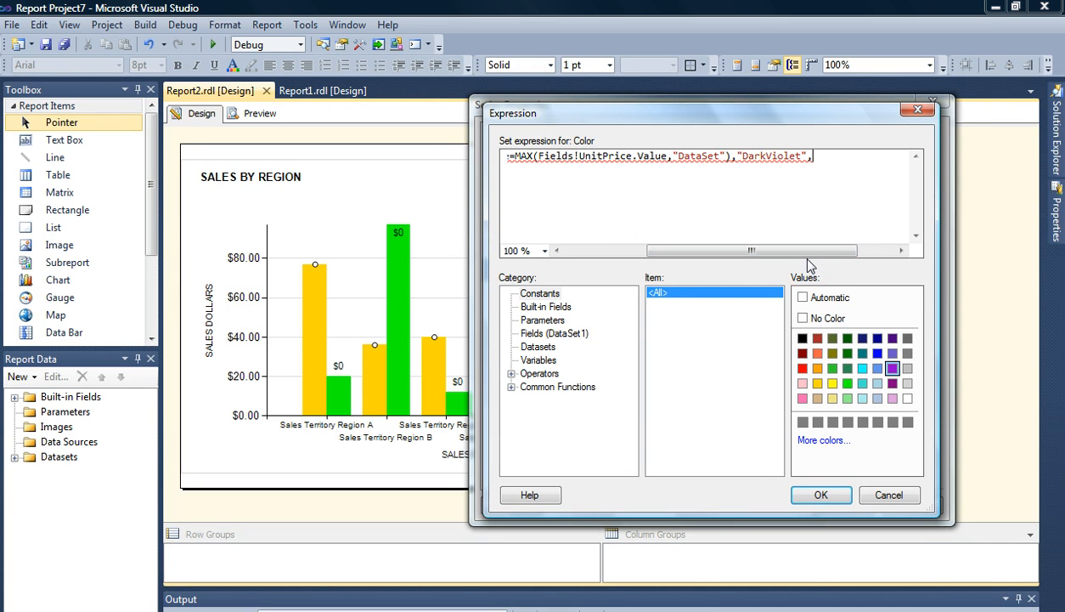
pyautogui.click(863, 369)
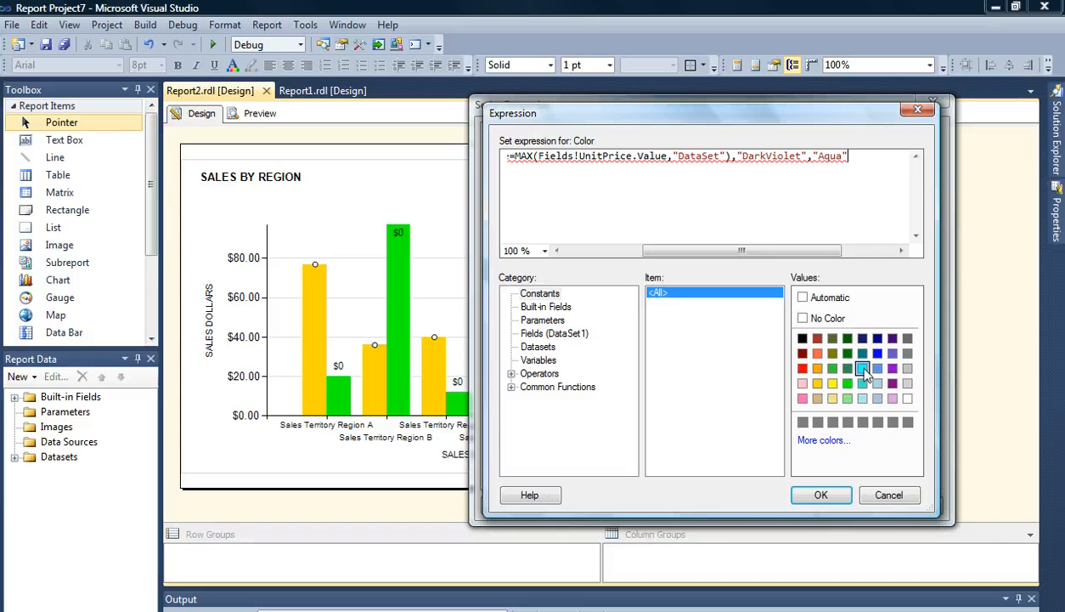
pyautogui.write(')')
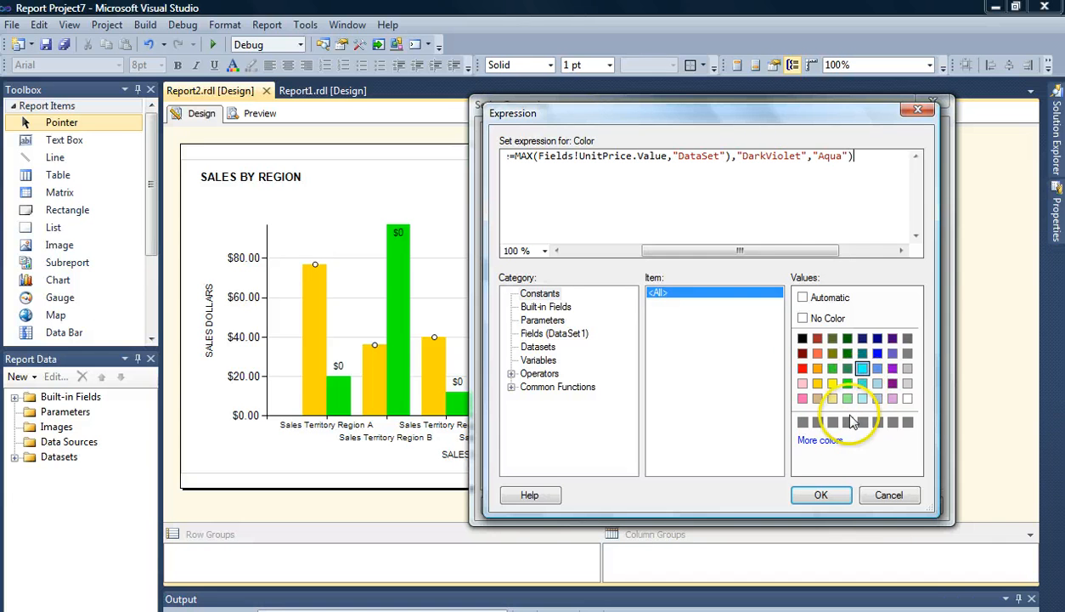
# - Correct the dataset name in the MAX function to "DataSet1" and apply the Unit Price fill expression
pyautogui.moveTo(767, 250); pyautogui.dragTo(720, 257)
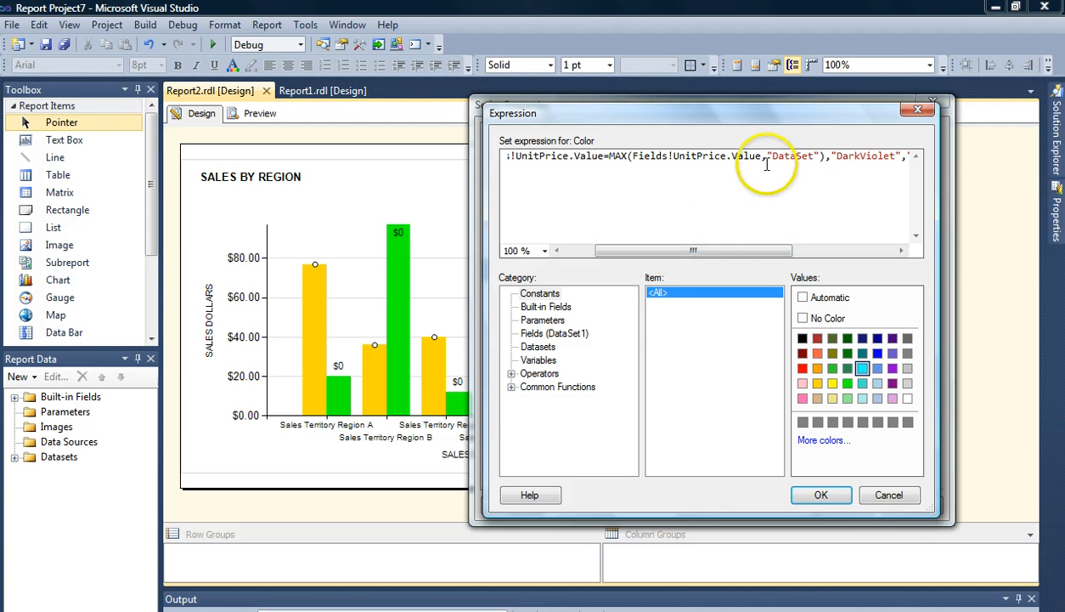
pyautogui.click(814, 158)
pyautogui.write('1')
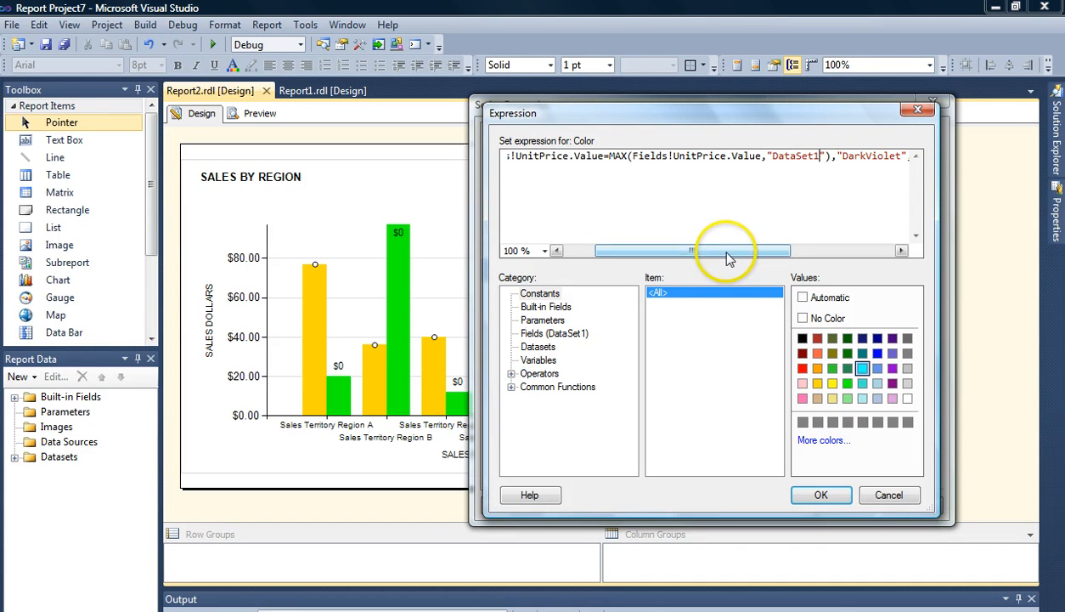
pyautogui.moveTo(727, 252); pyautogui.dragTo(783, 245)
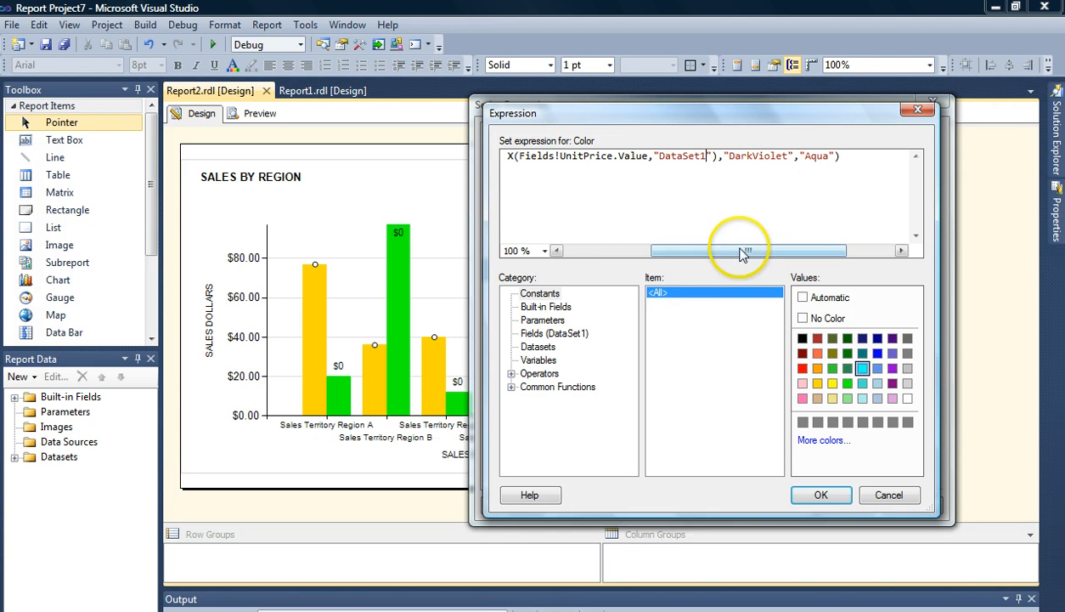
pyautogui.moveTo(741, 252); pyautogui.dragTo(631, 270)
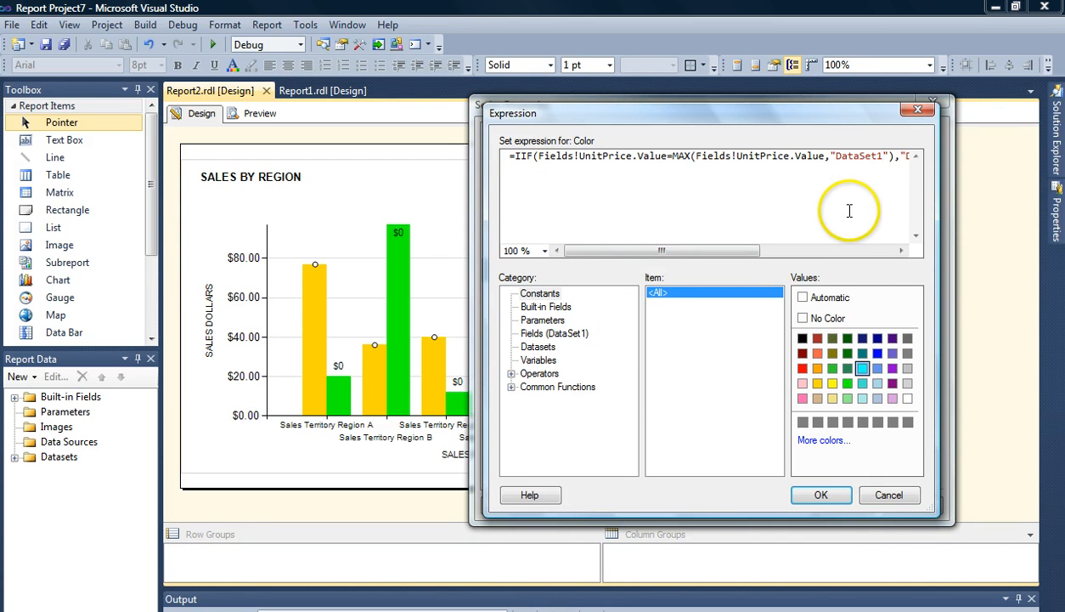
pyautogui.click(821, 494)
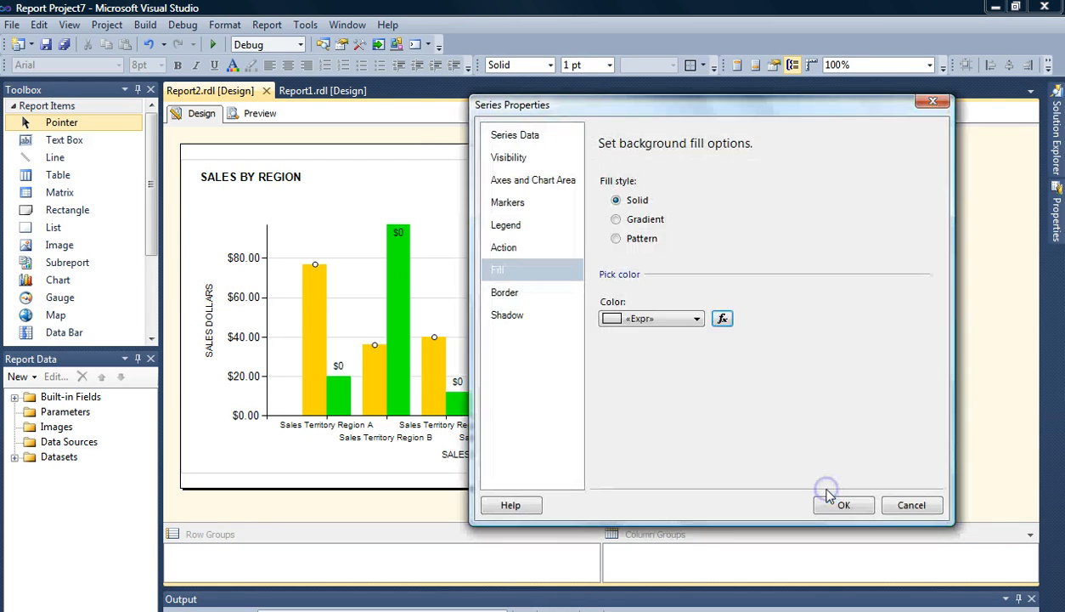
pyautogui.click(839, 505)
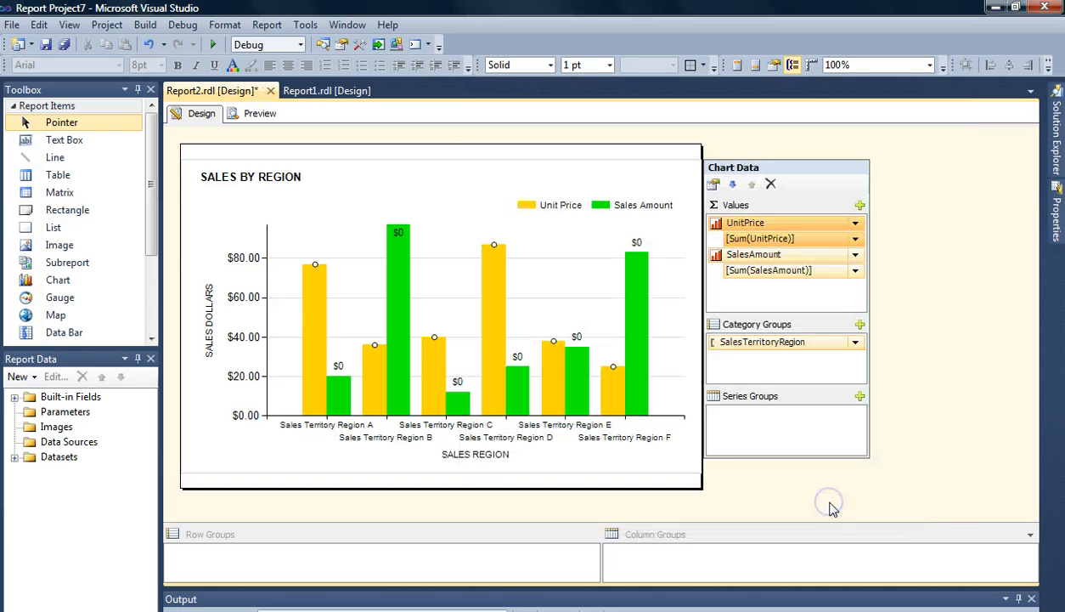
# - Preview the report to check the conditional Unit Price colors
pyautogui.click(455, 212)
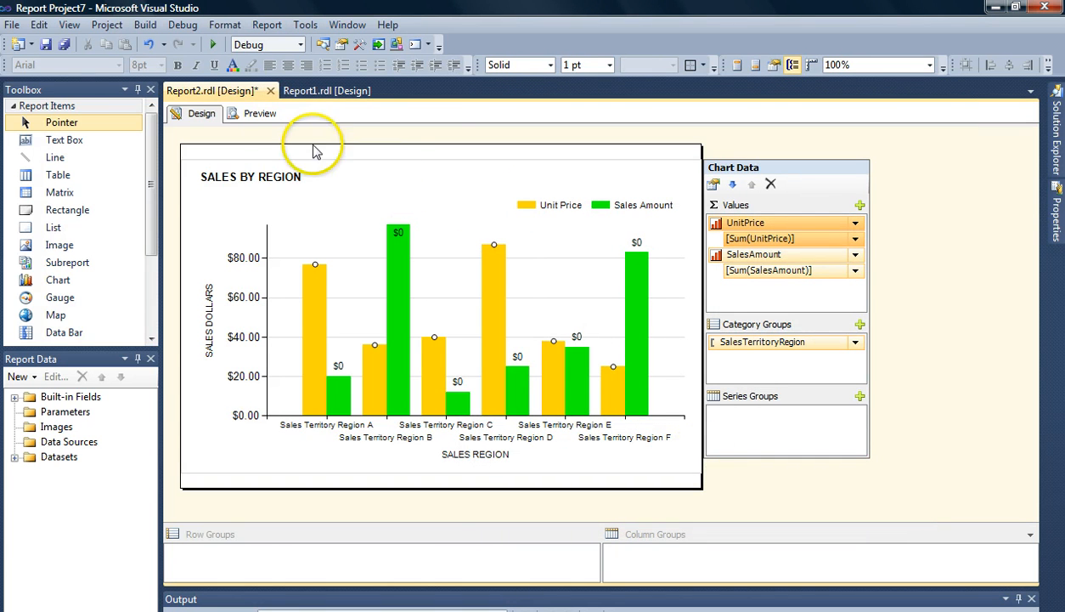
pyautogui.click(259, 115)
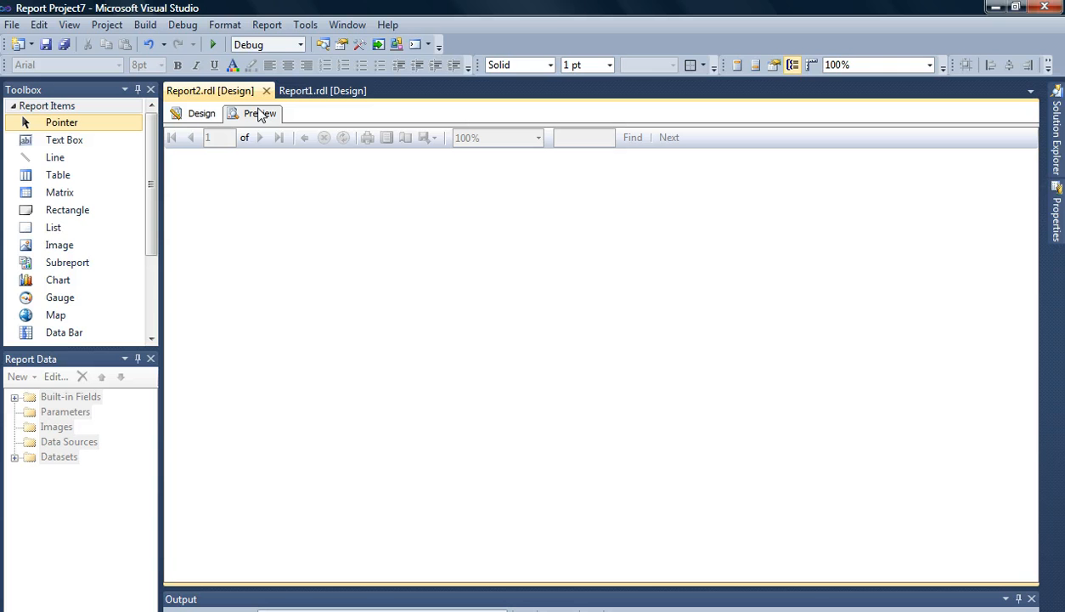
pyautogui.click(402, 220)
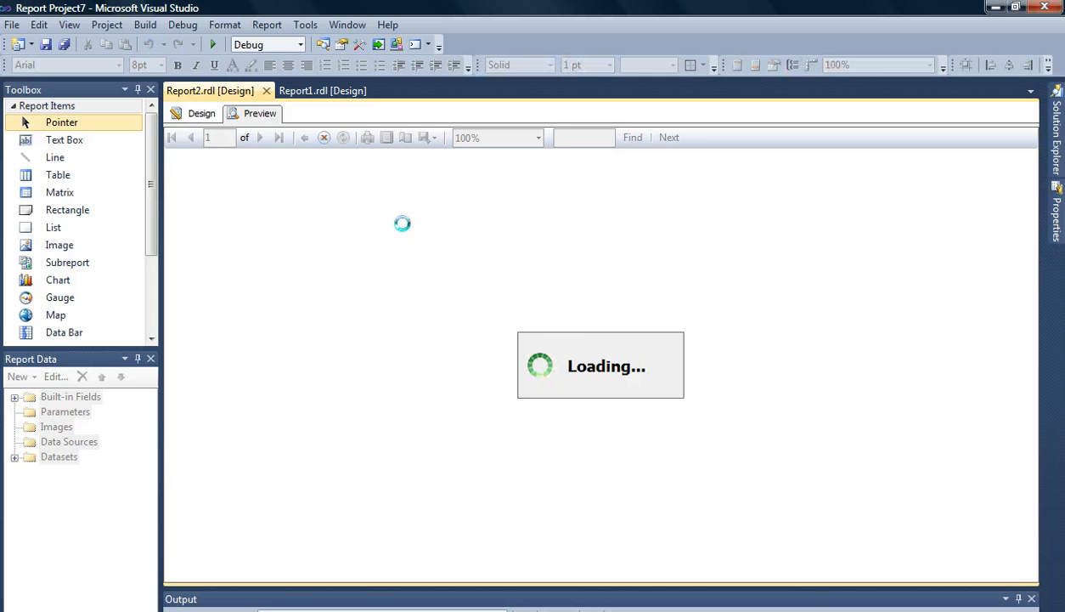